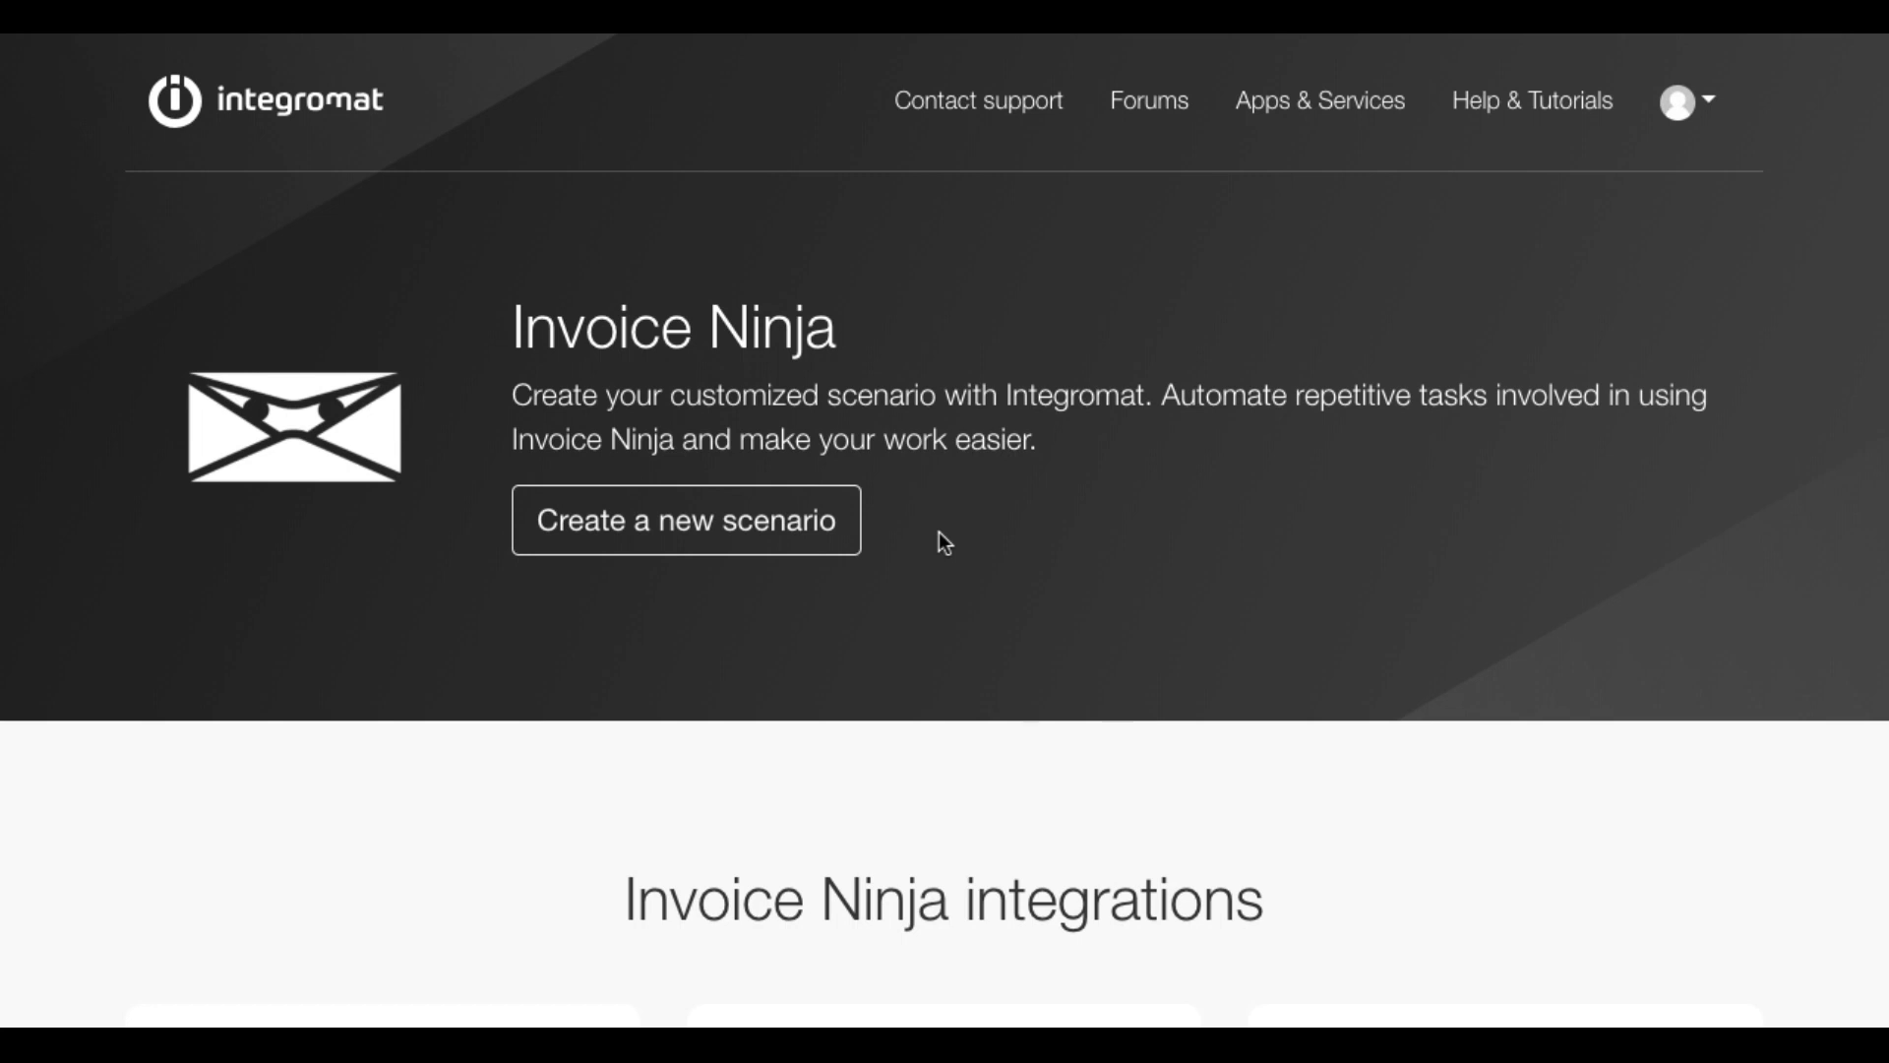
# - Scroll through the Invoice Ninja integration page's templates, triggers and actions
pyautogui.scroll(-20, 940, 534)
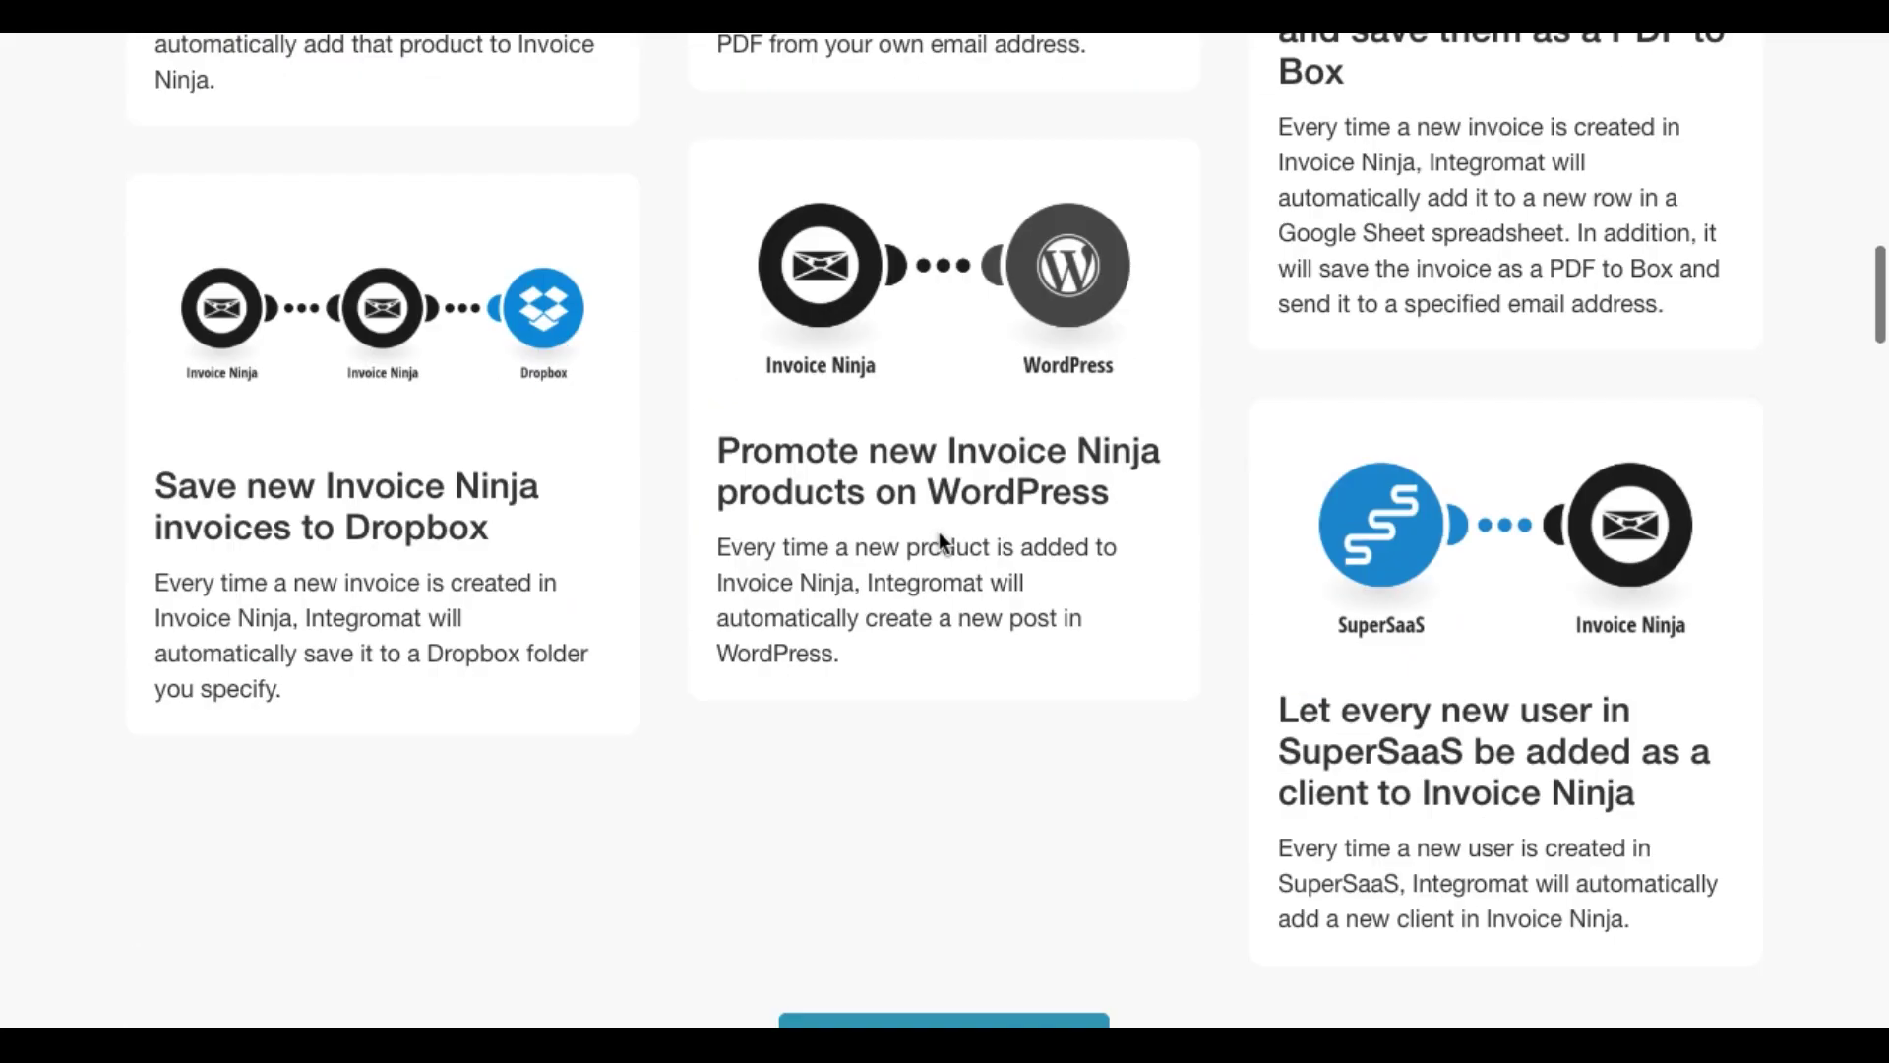
pyautogui.scroll(-18, 939, 533)
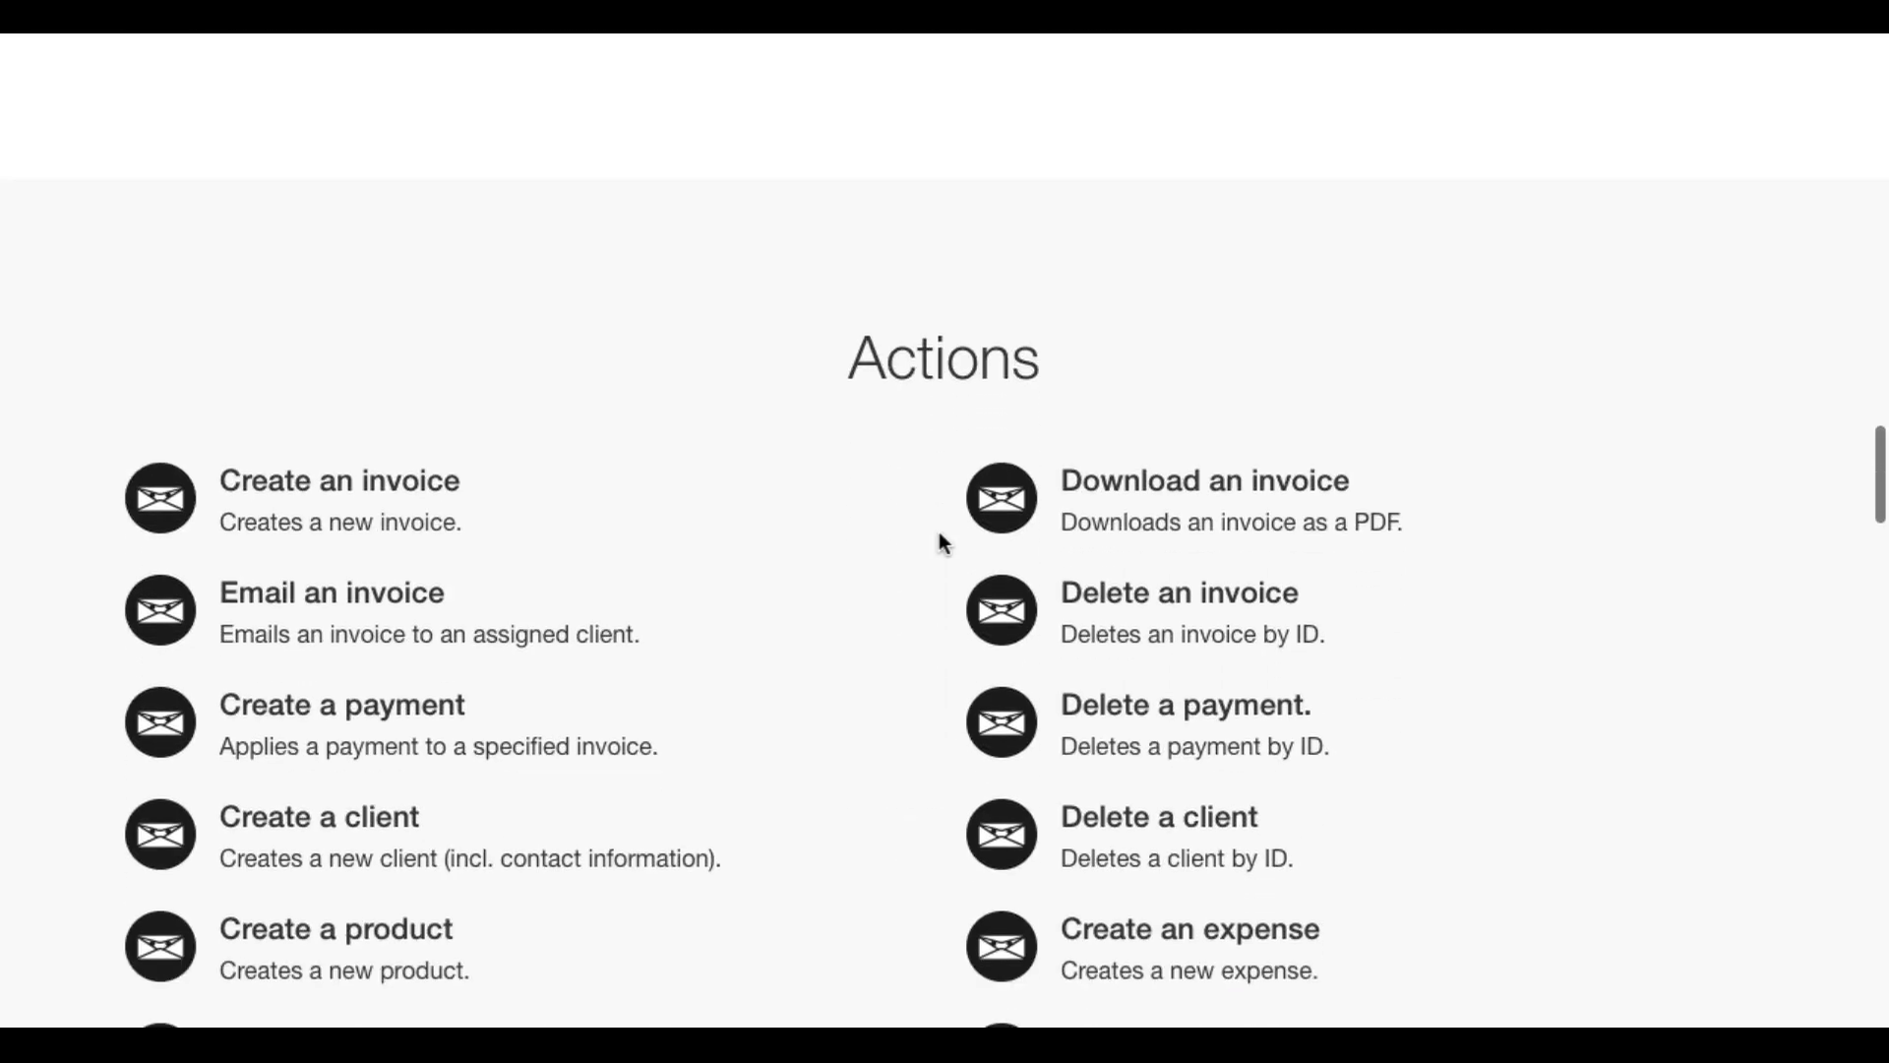
pyautogui.scroll(-10, 938, 534)
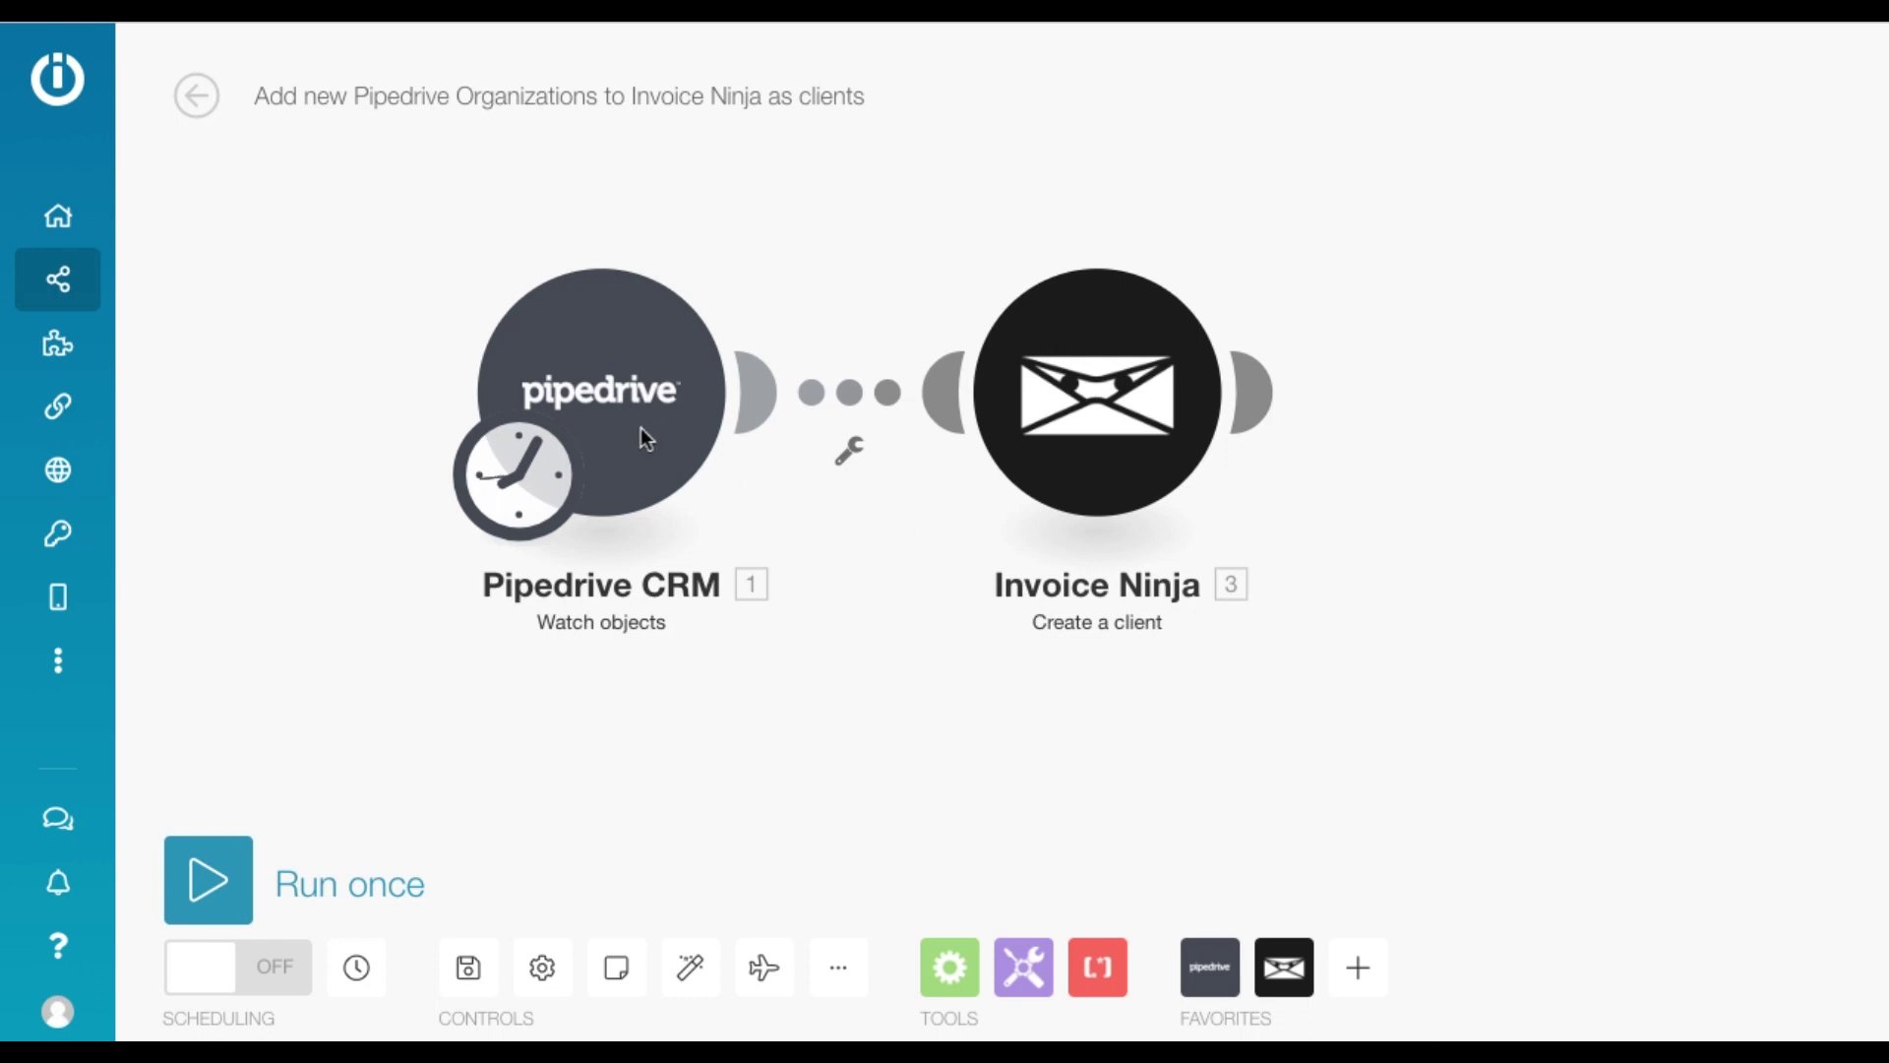
# - Set the Pipedrive trigger to watch newly created Organizations with no filter, and save it
pyautogui.click(613, 403)
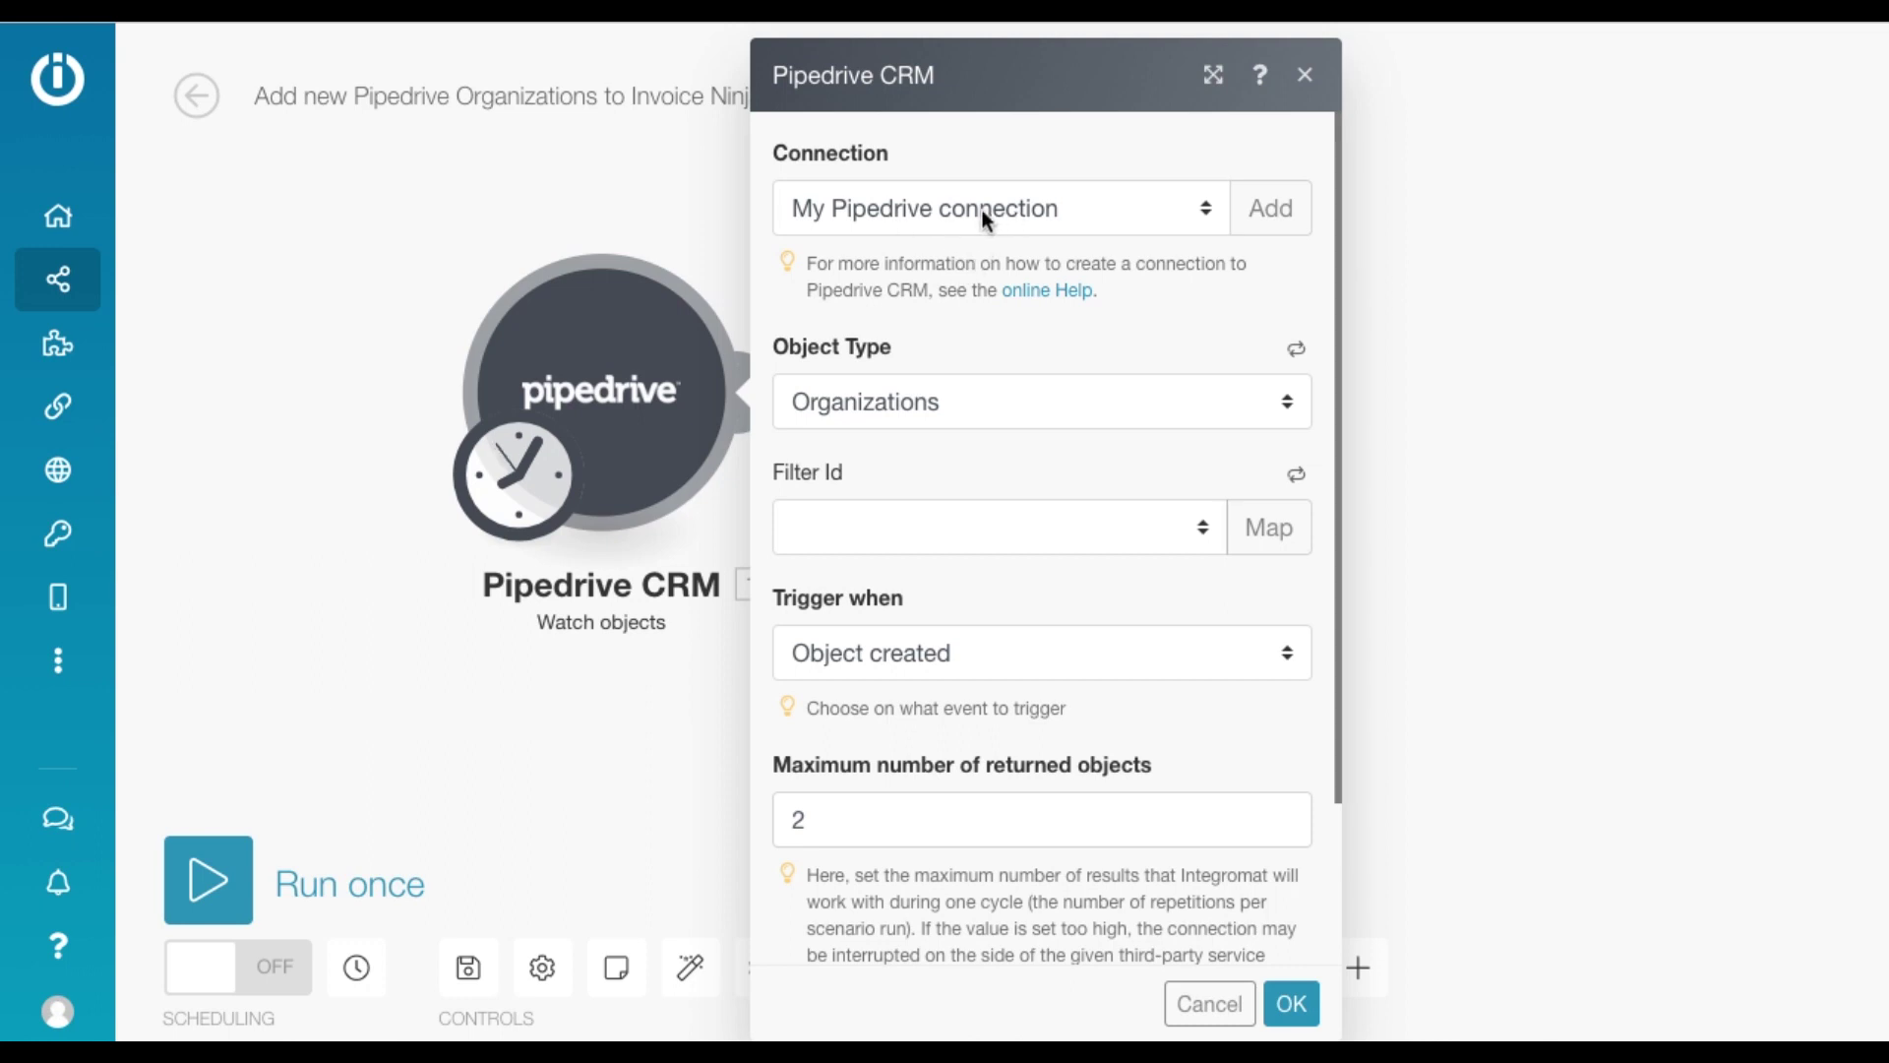
pyautogui.click(947, 403)
pyautogui.click(948, 409)
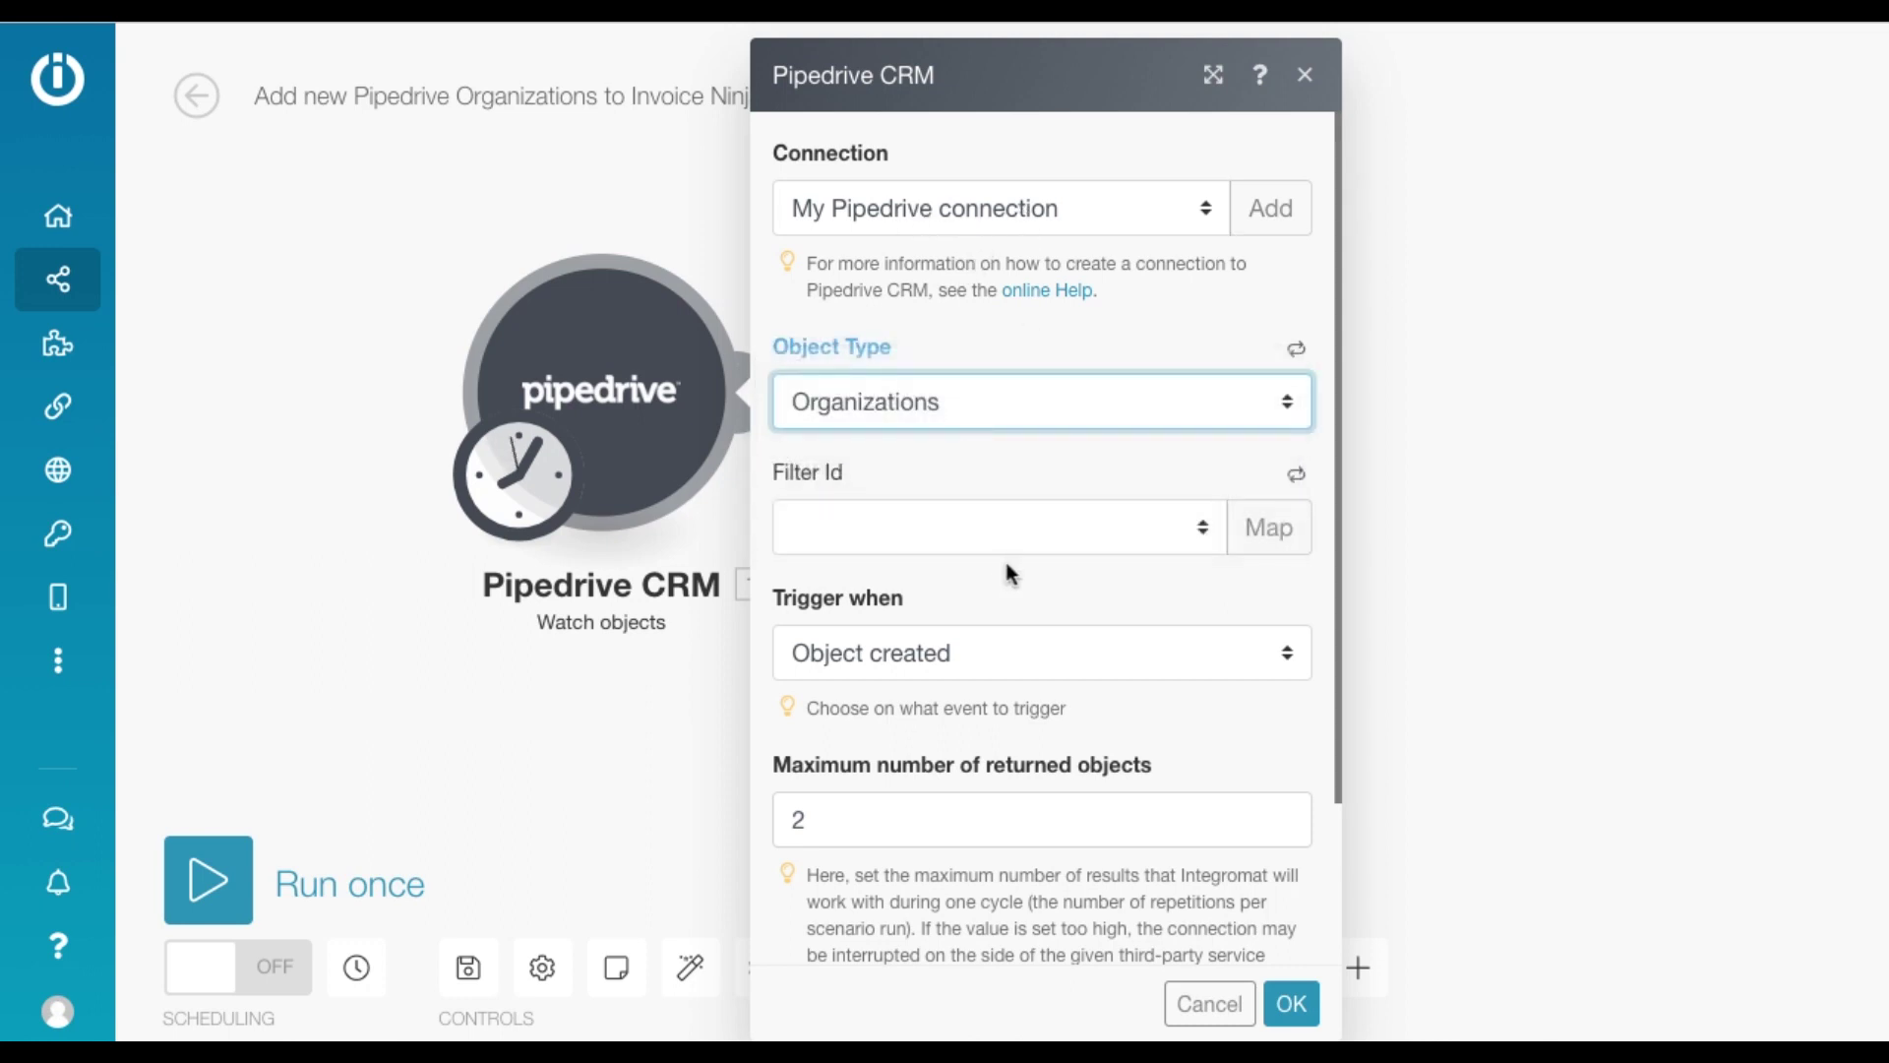
pyautogui.click(1033, 510)
pyautogui.click(1038, 521)
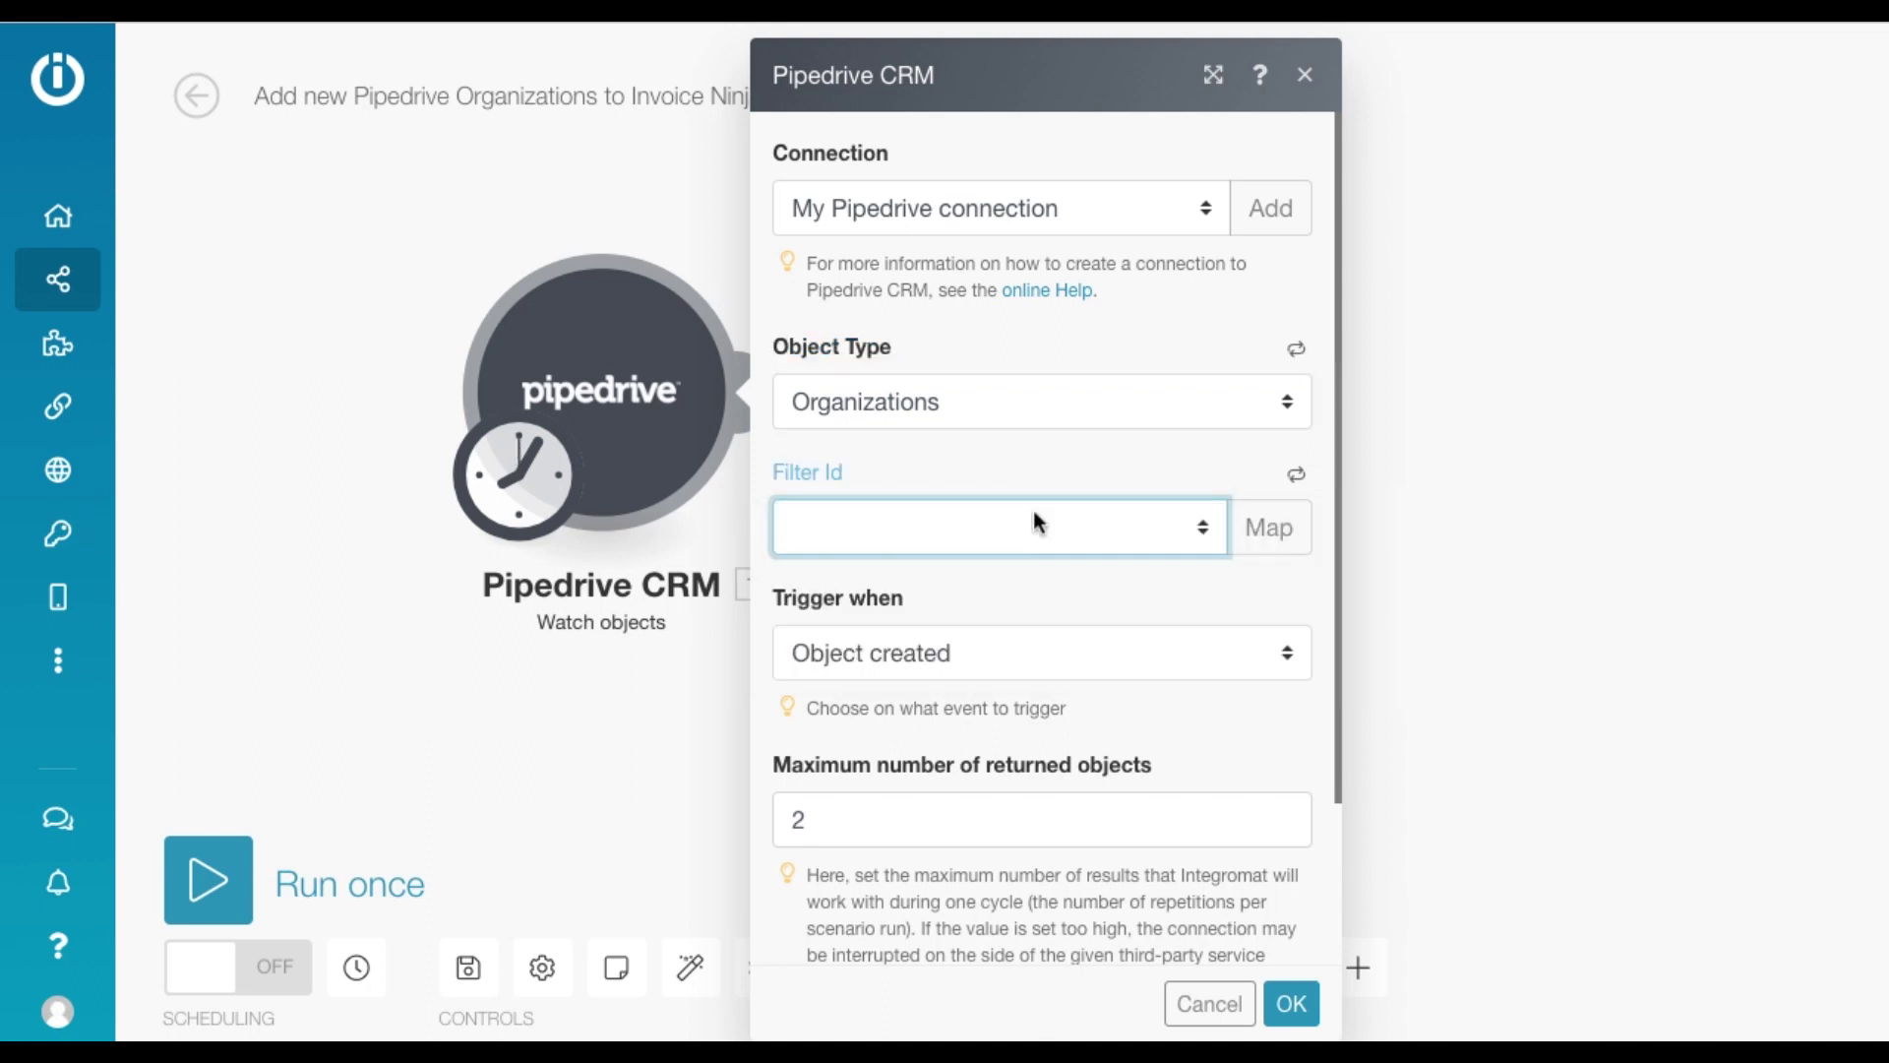
pyautogui.click(950, 653)
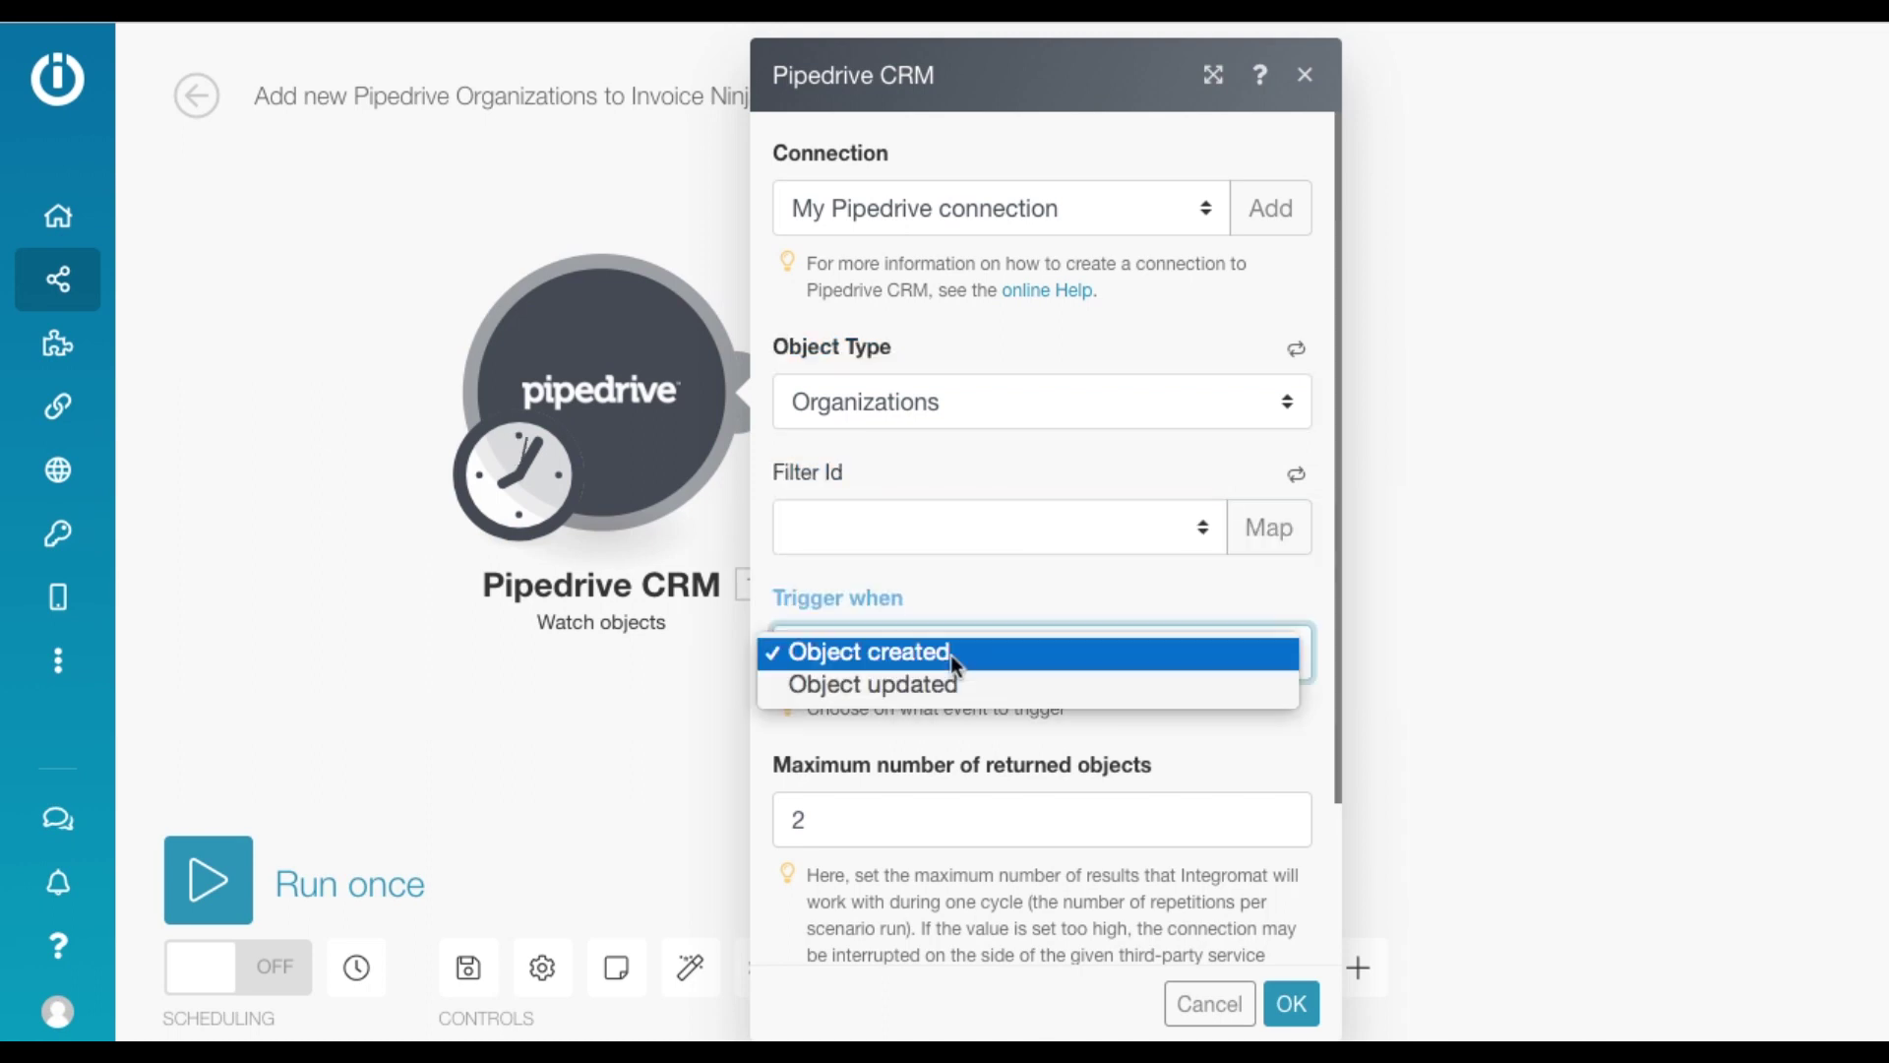
pyautogui.click(894, 651)
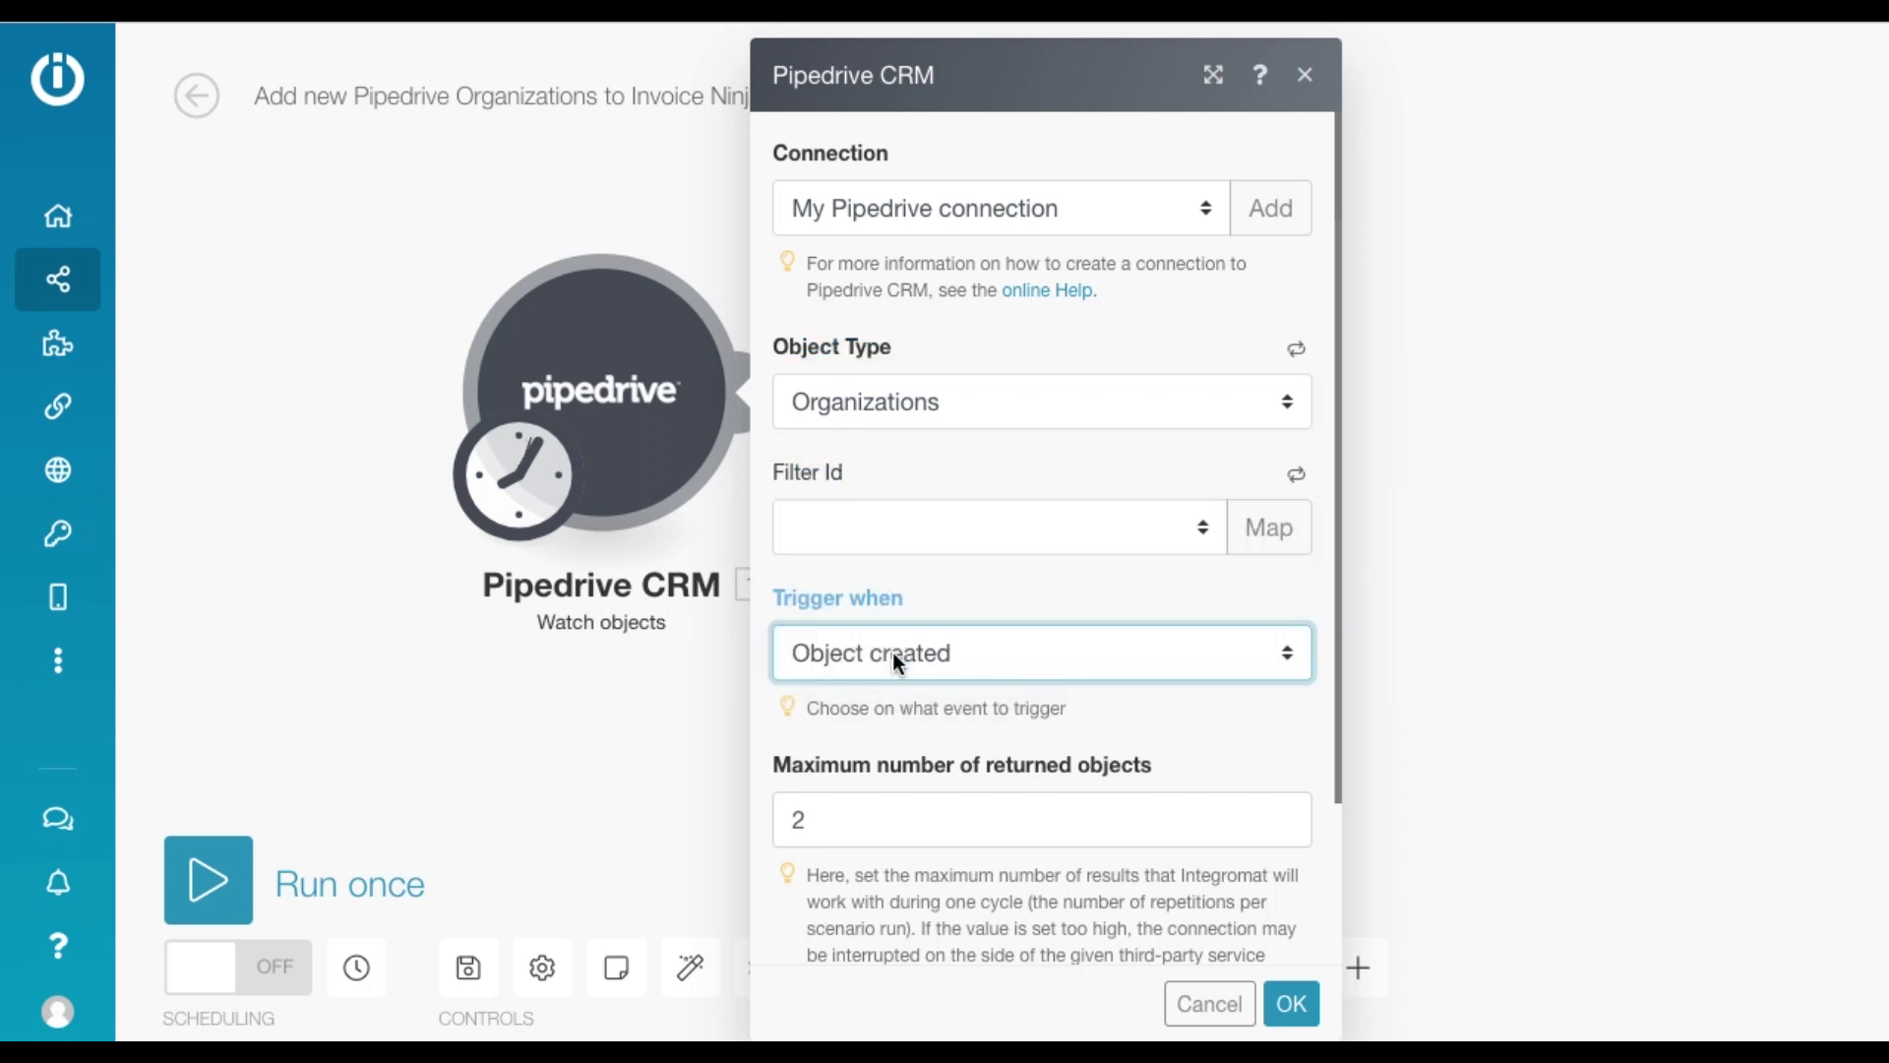
pyautogui.click(1292, 1005)
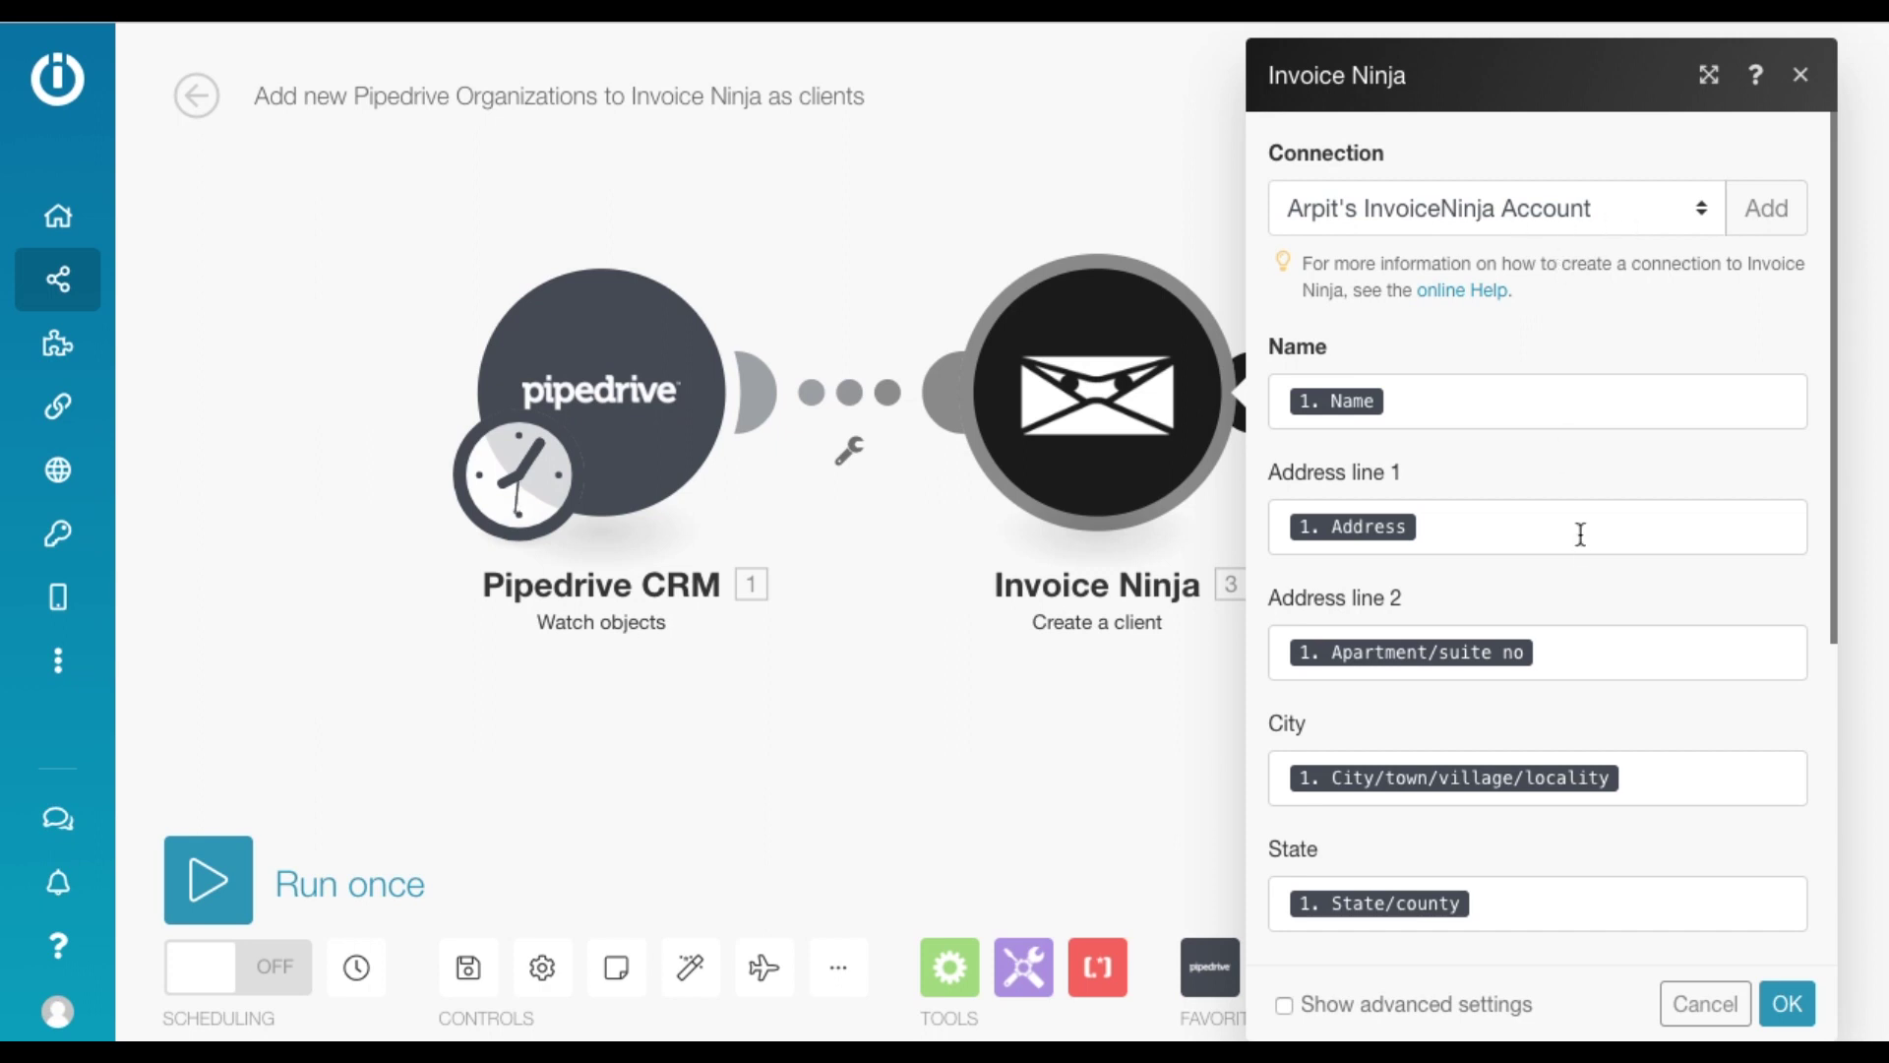
# - Check the Invoice Ninja client's mapped Pipedrive name, address, city, phone and email fields, then save
pyautogui.scroll(-1, 1463, 364)
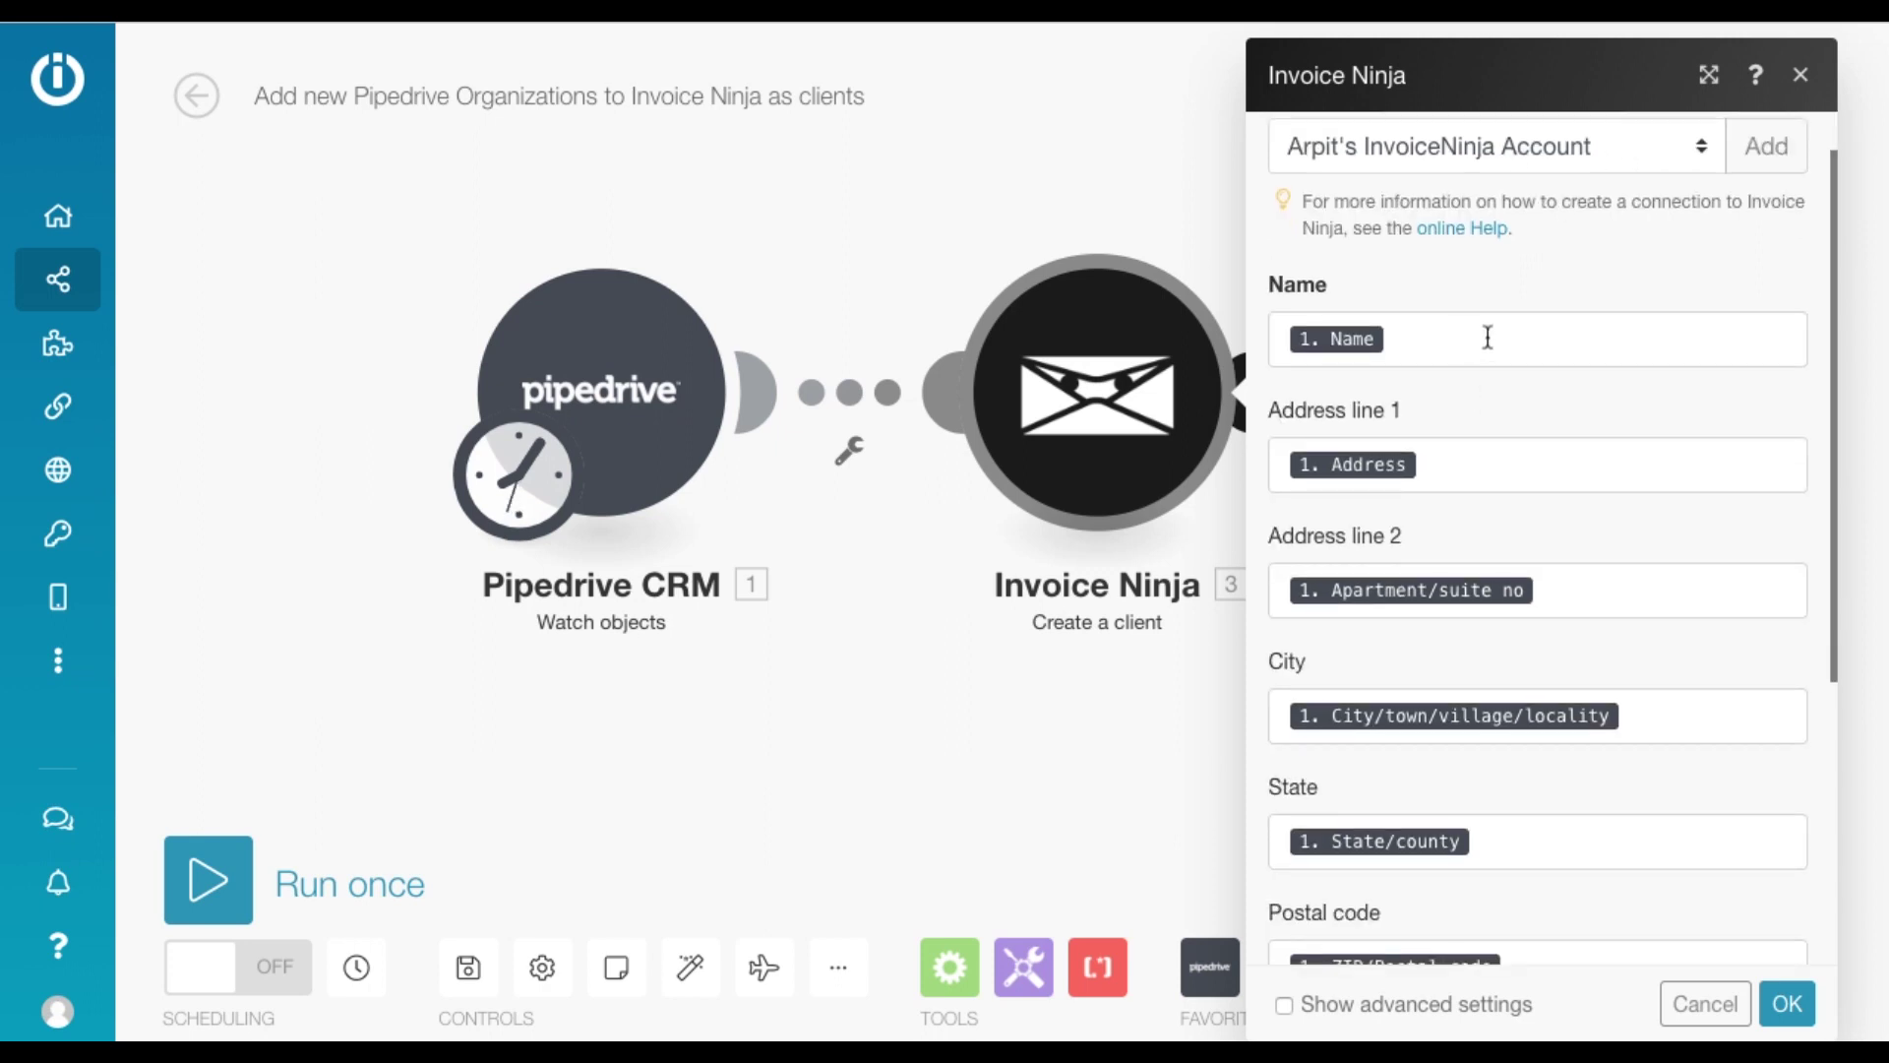
pyautogui.click(1487, 337)
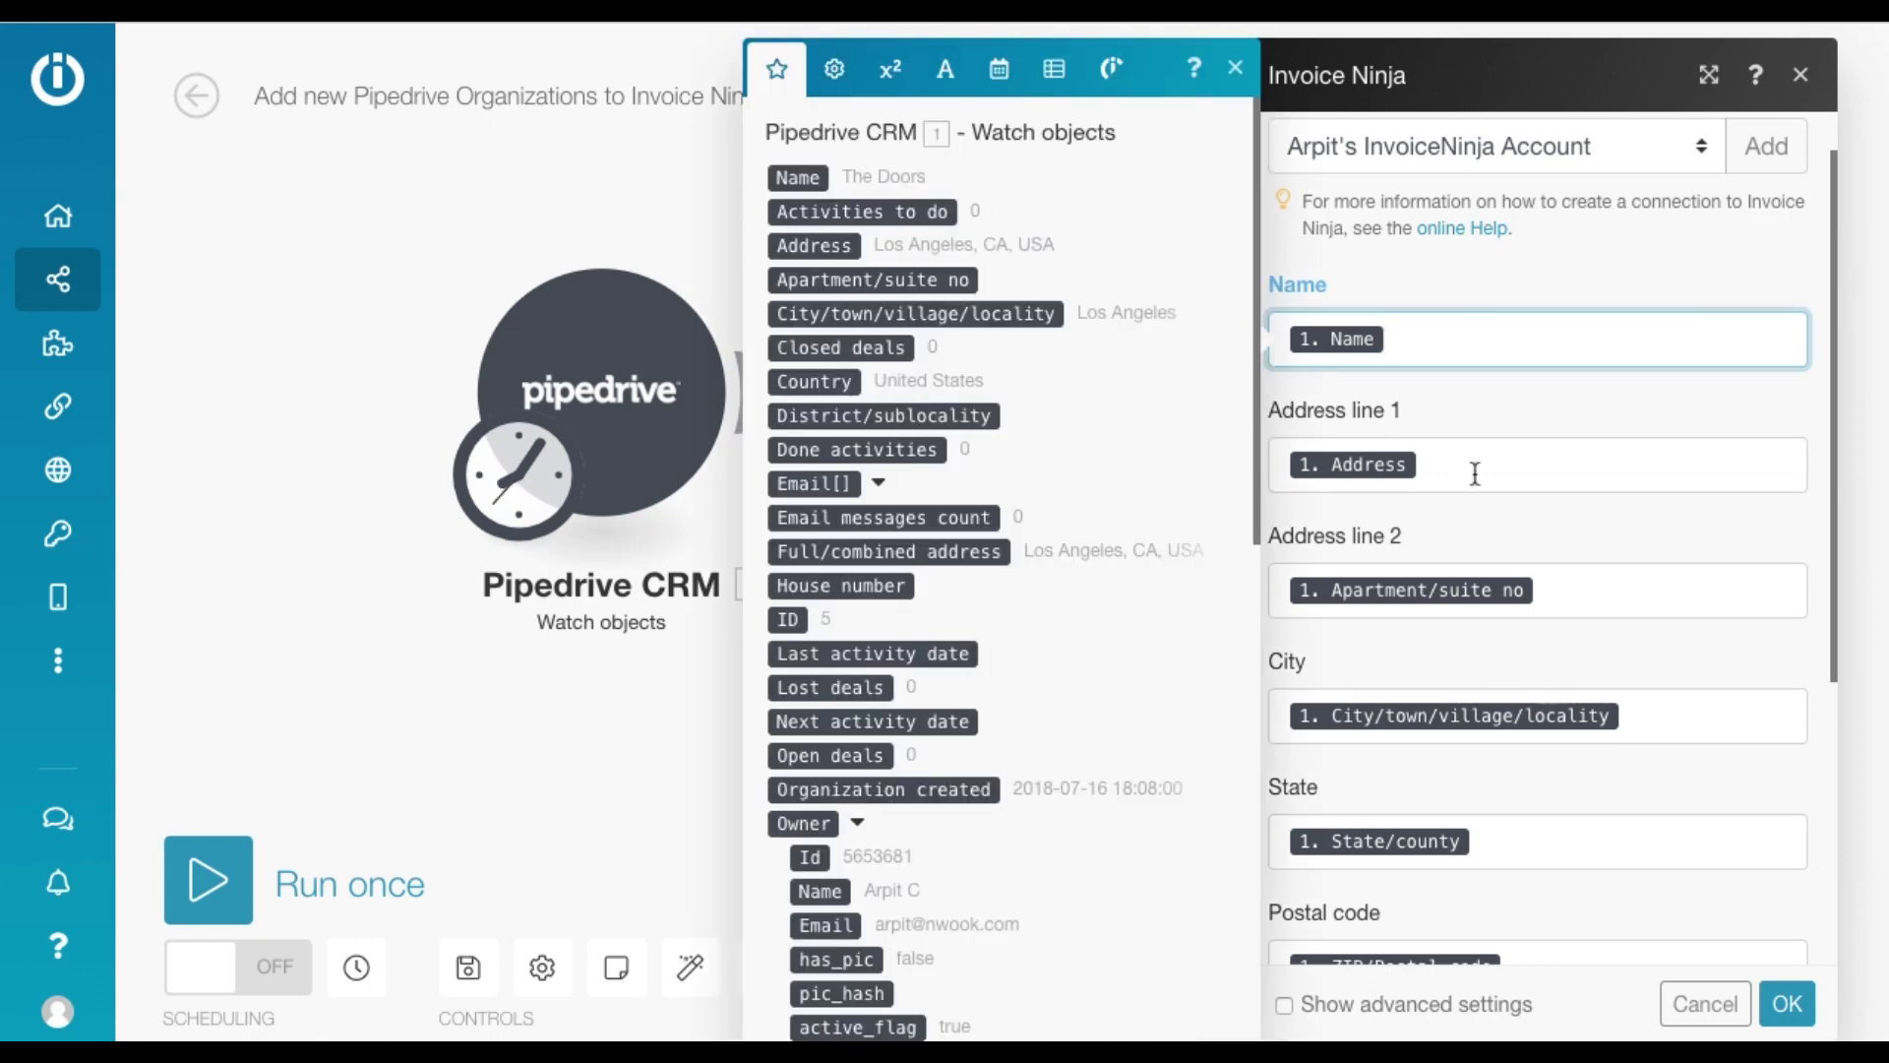
pyautogui.scroll(-5, 1615, 843)
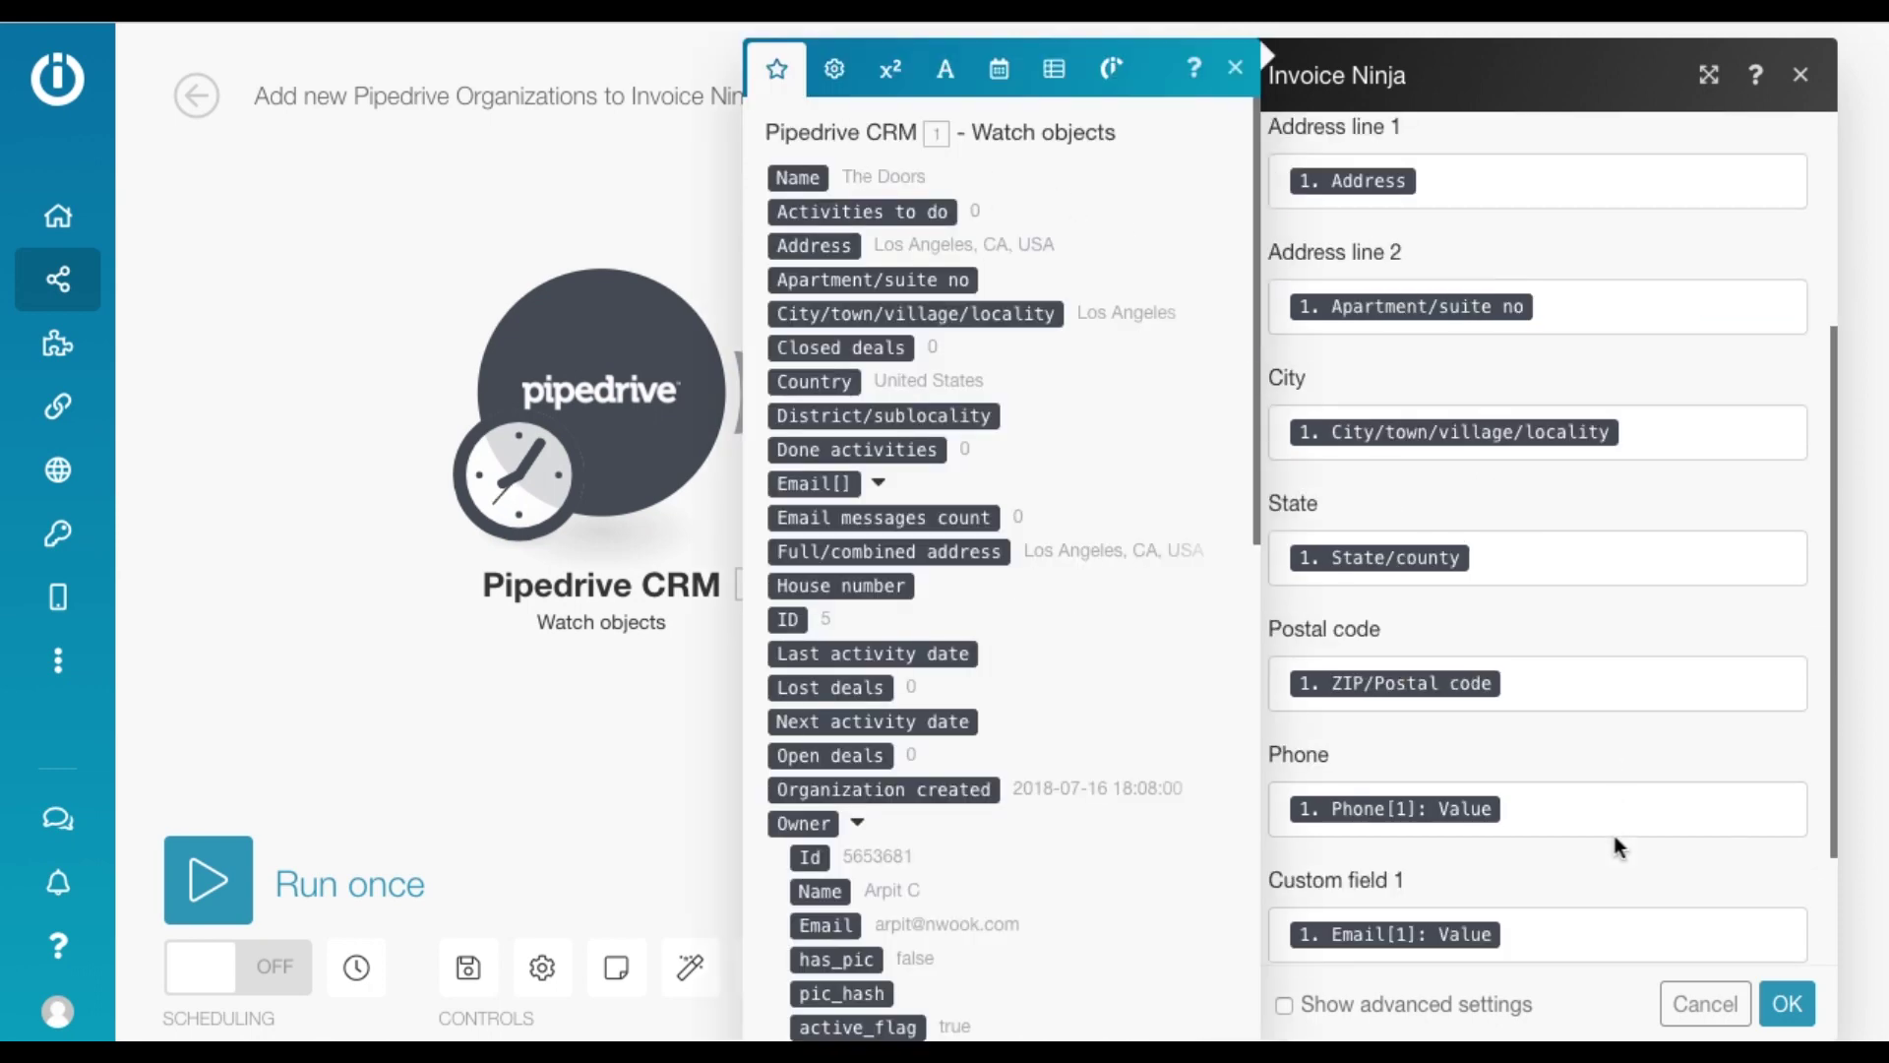
pyautogui.click(1786, 1004)
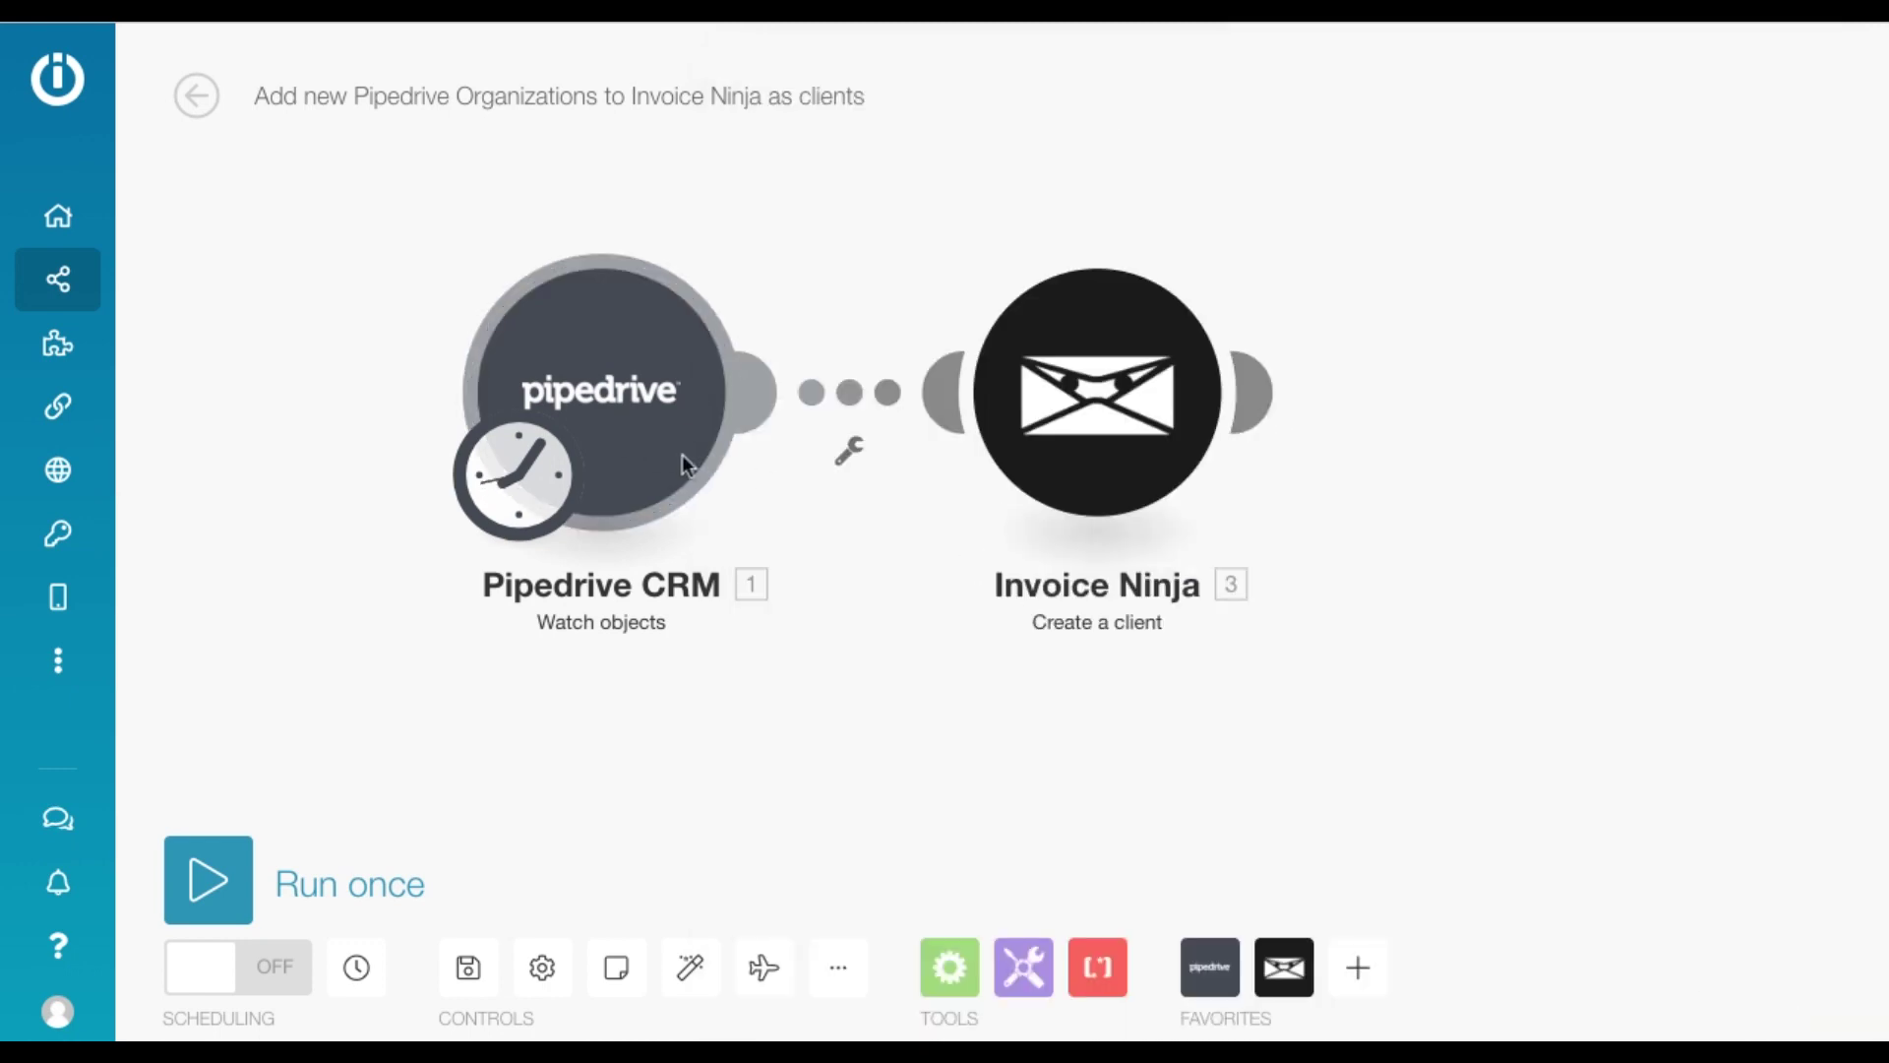
# - Make the Pipedrive trigger start processing from the organization The Doors
pyautogui.rightClick(621, 435)
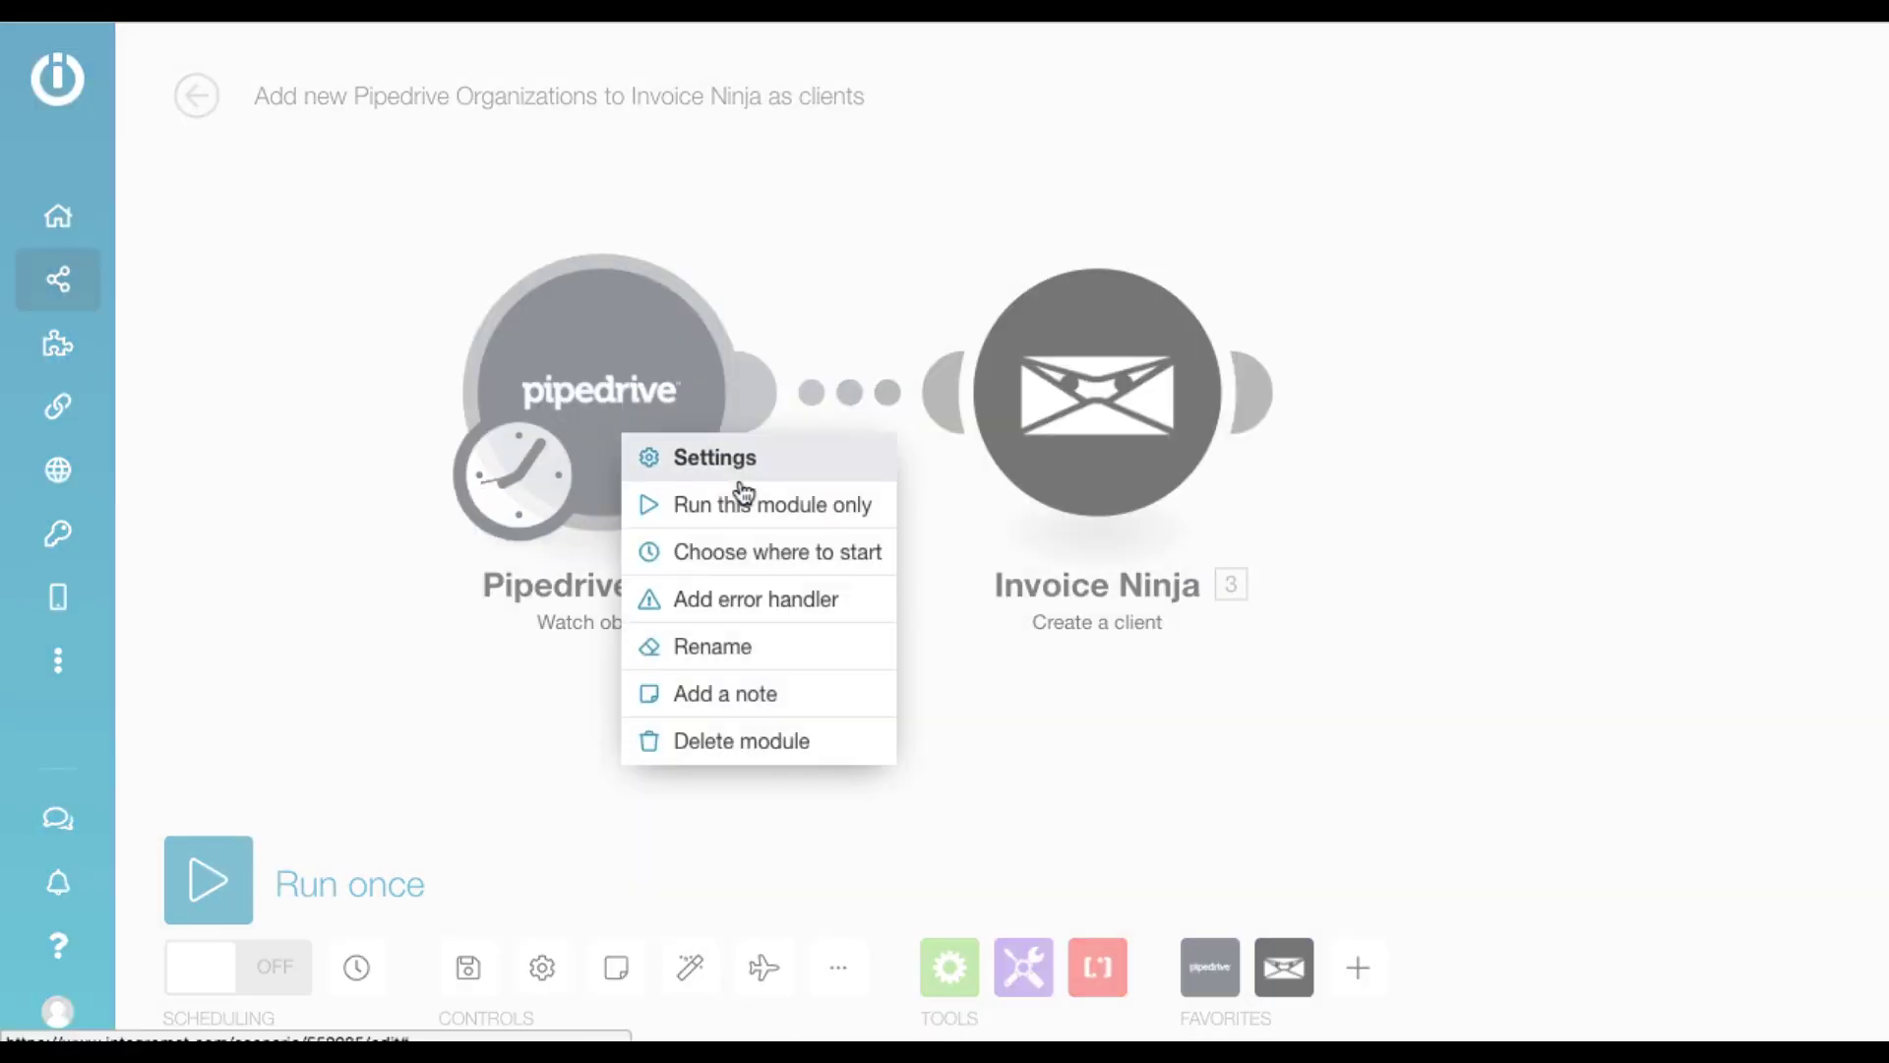
pyautogui.click(779, 553)
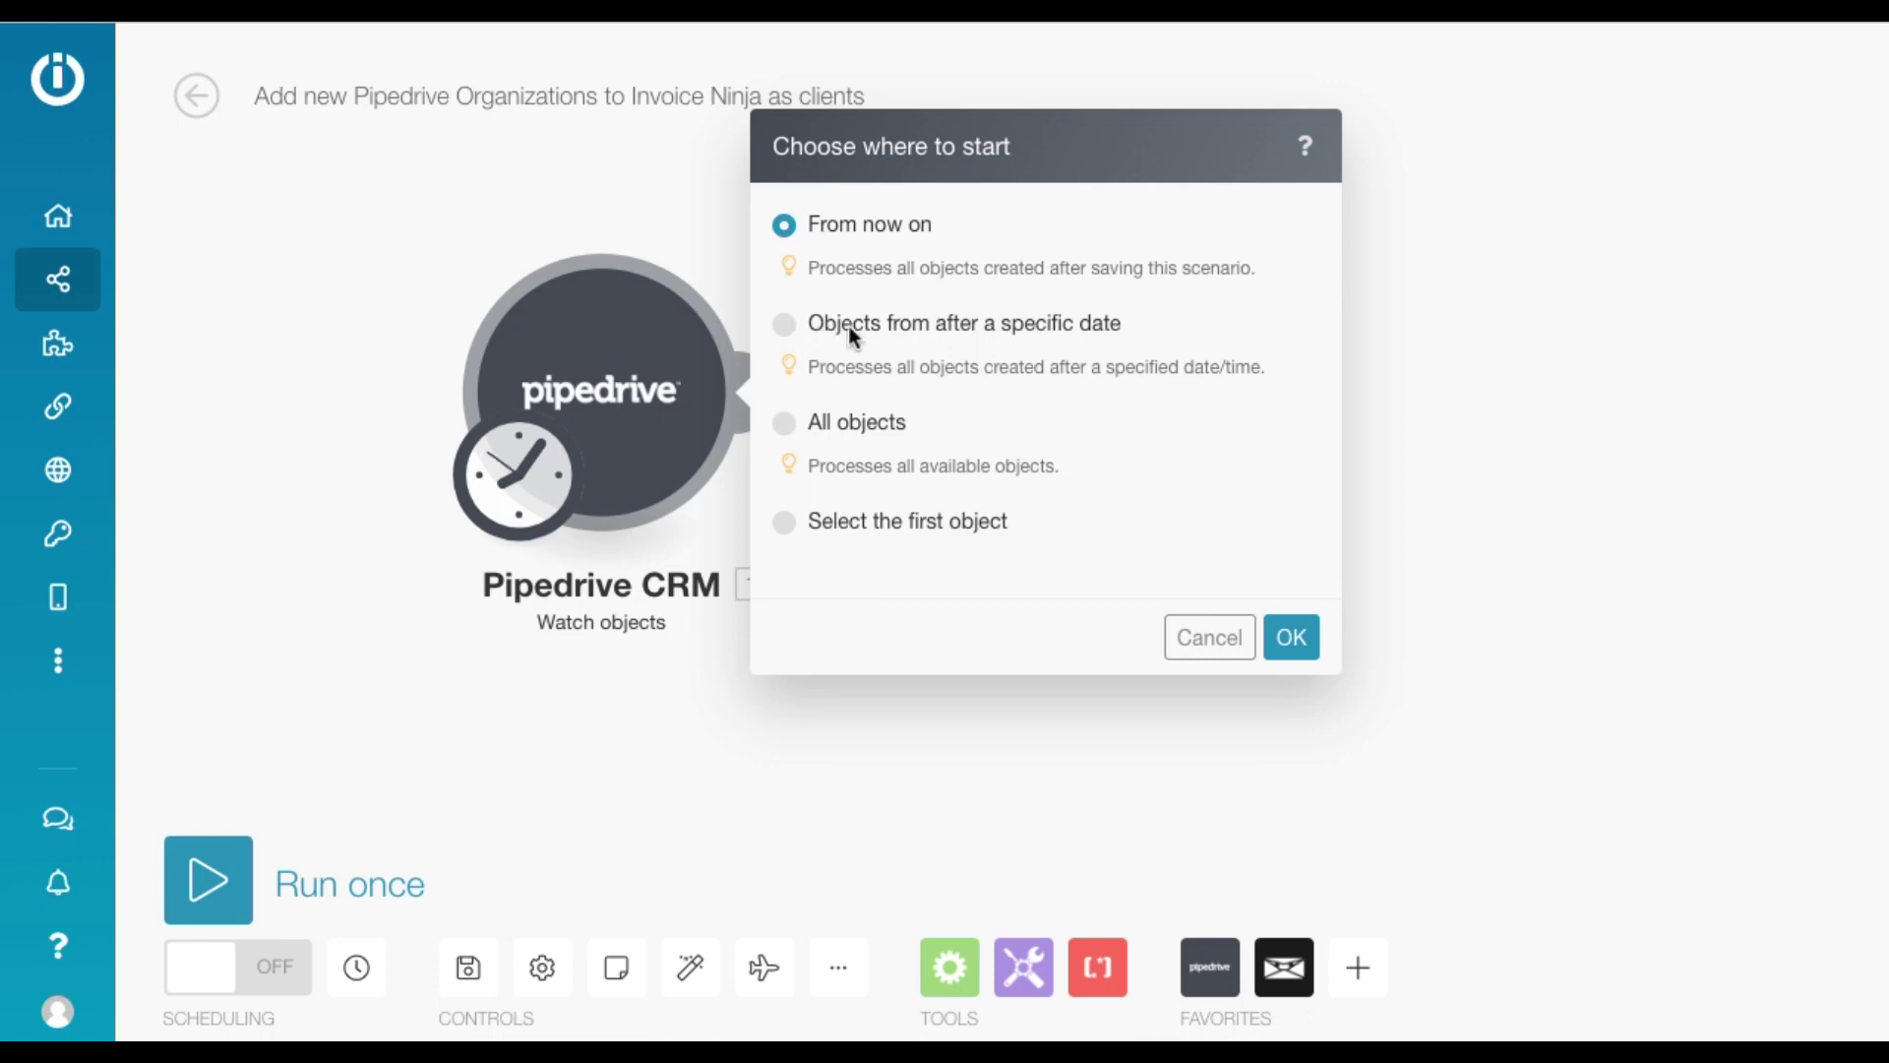
pyautogui.click(862, 526)
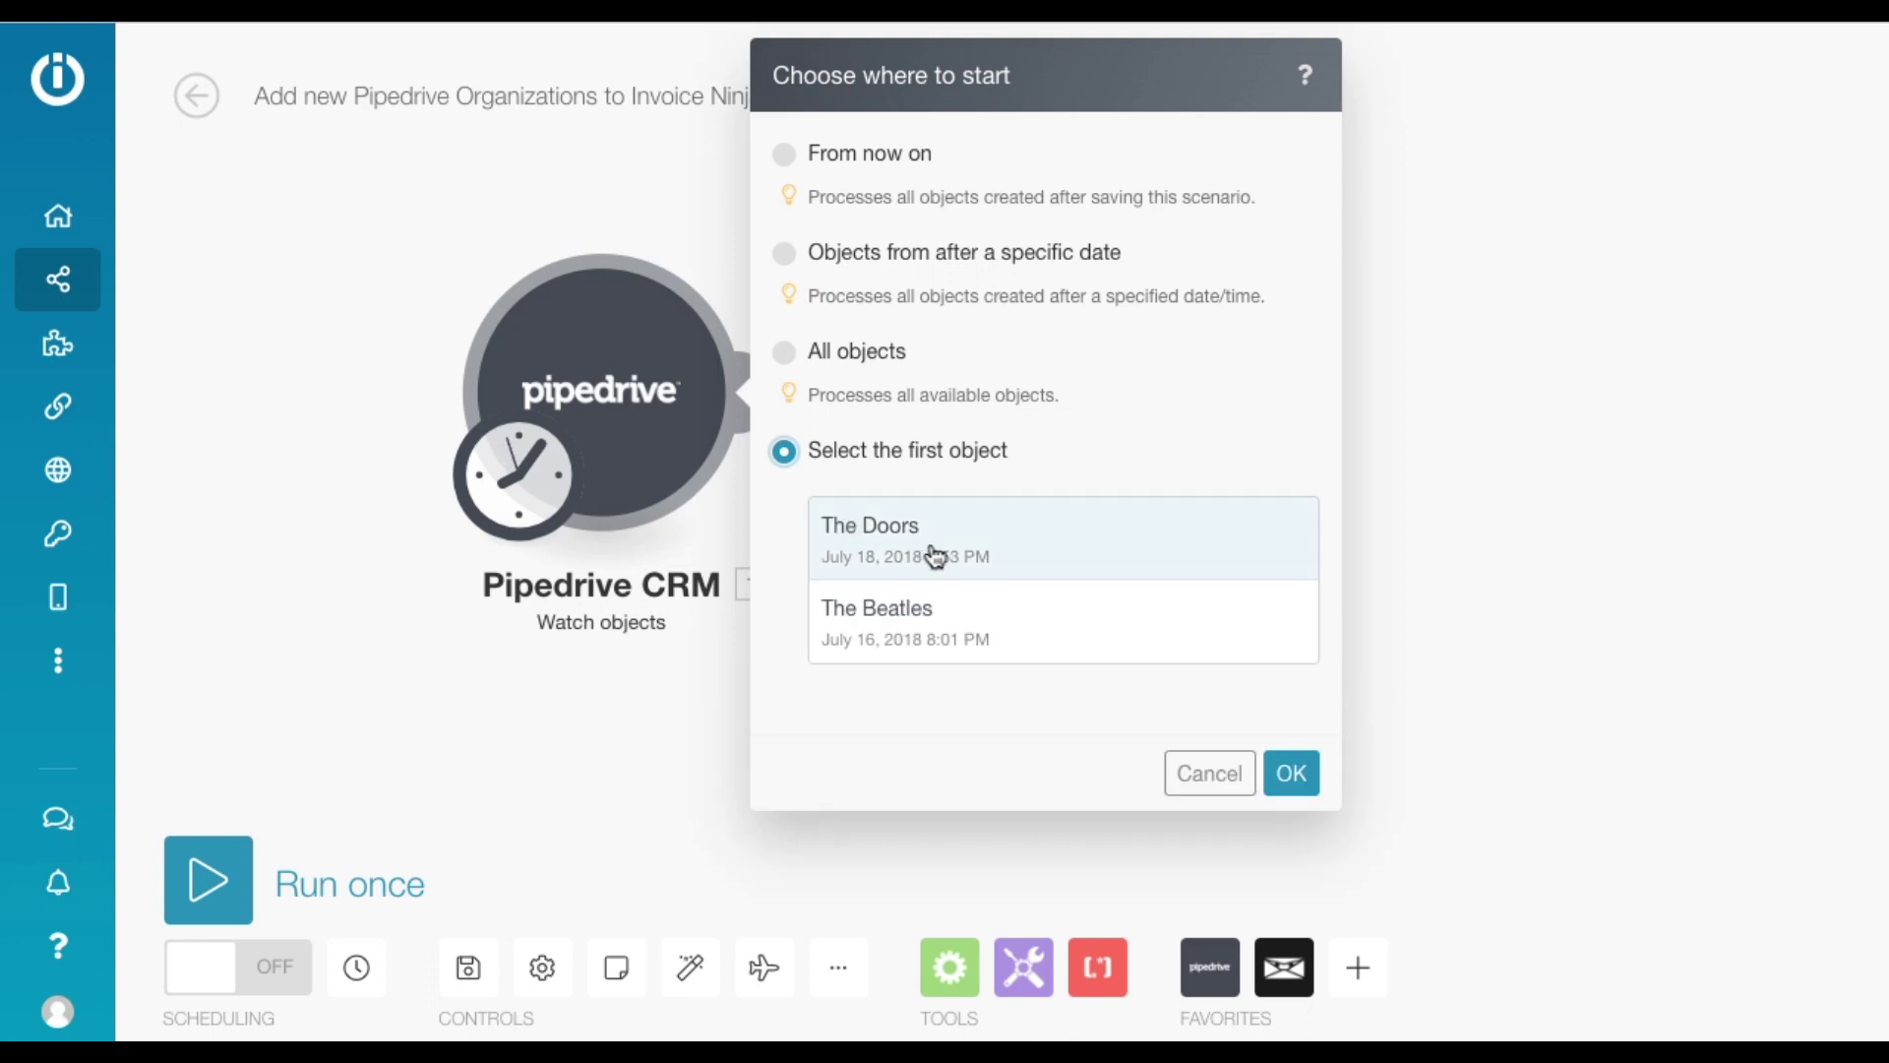
pyautogui.click(984, 539)
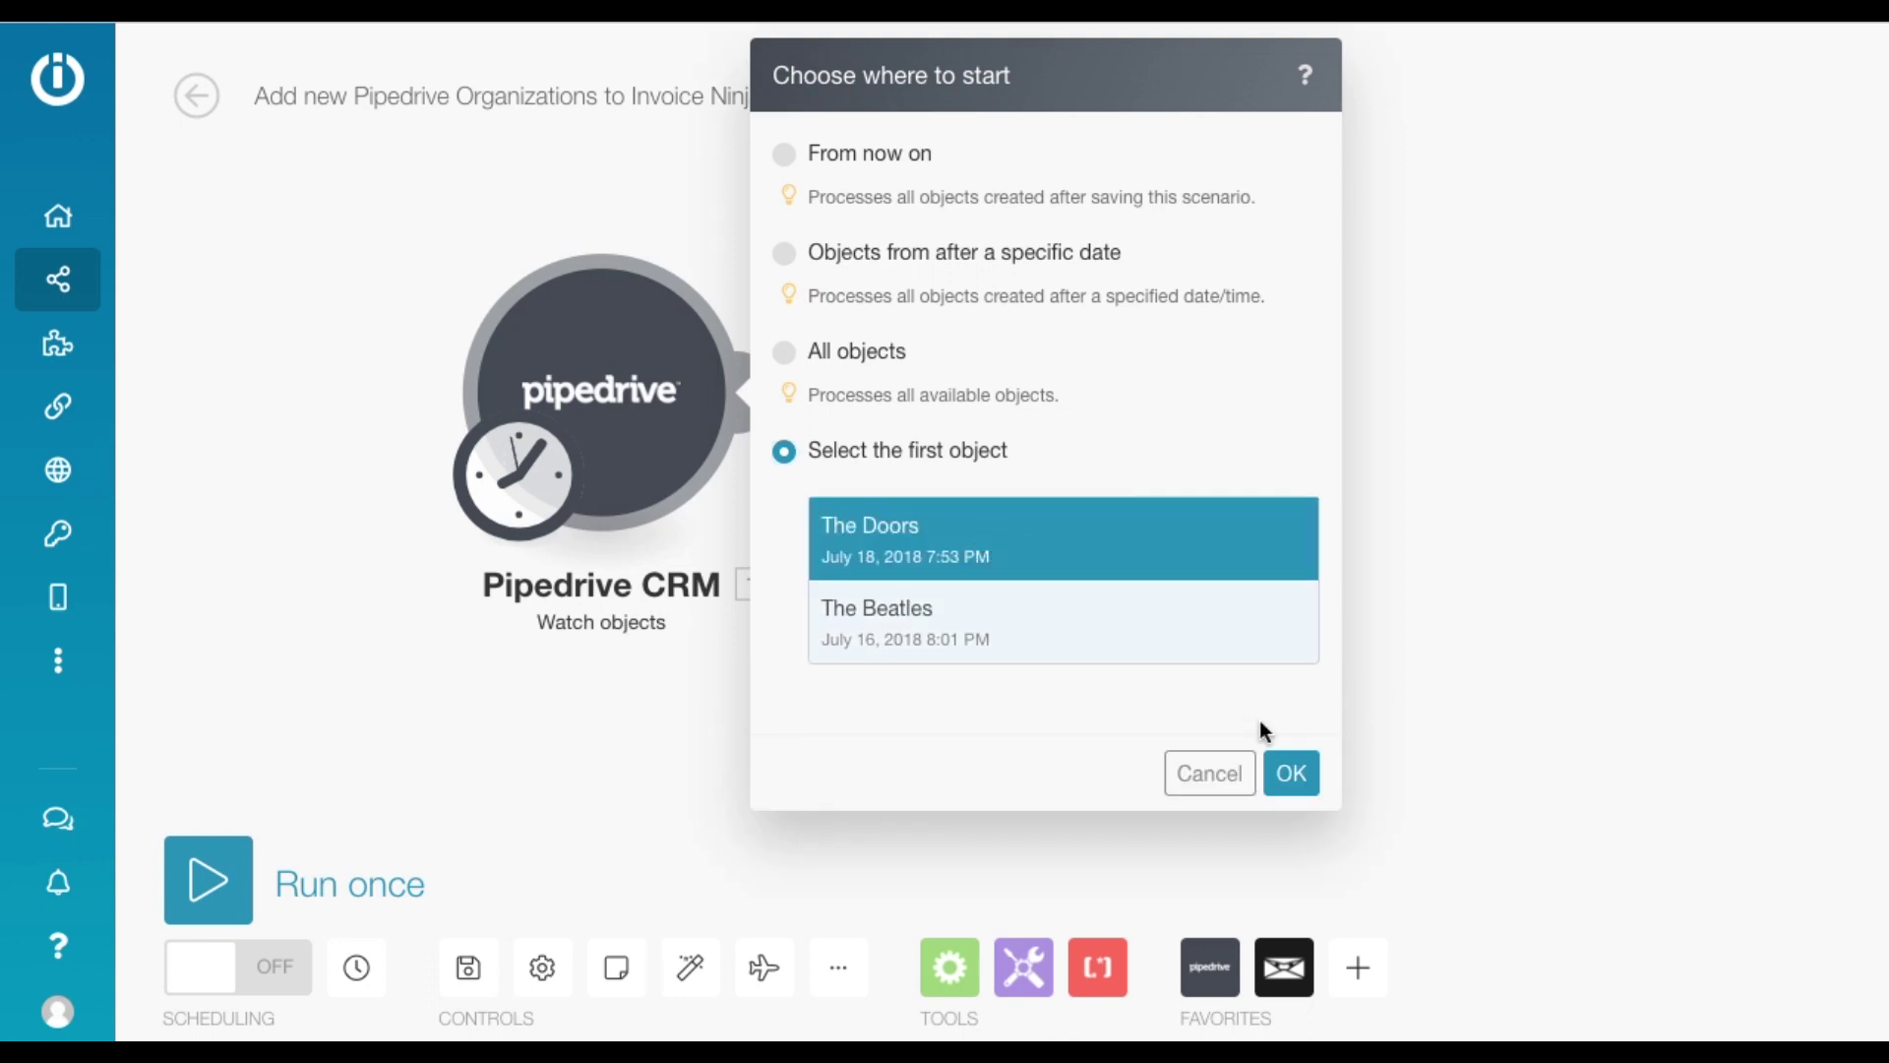
pyautogui.click(1291, 775)
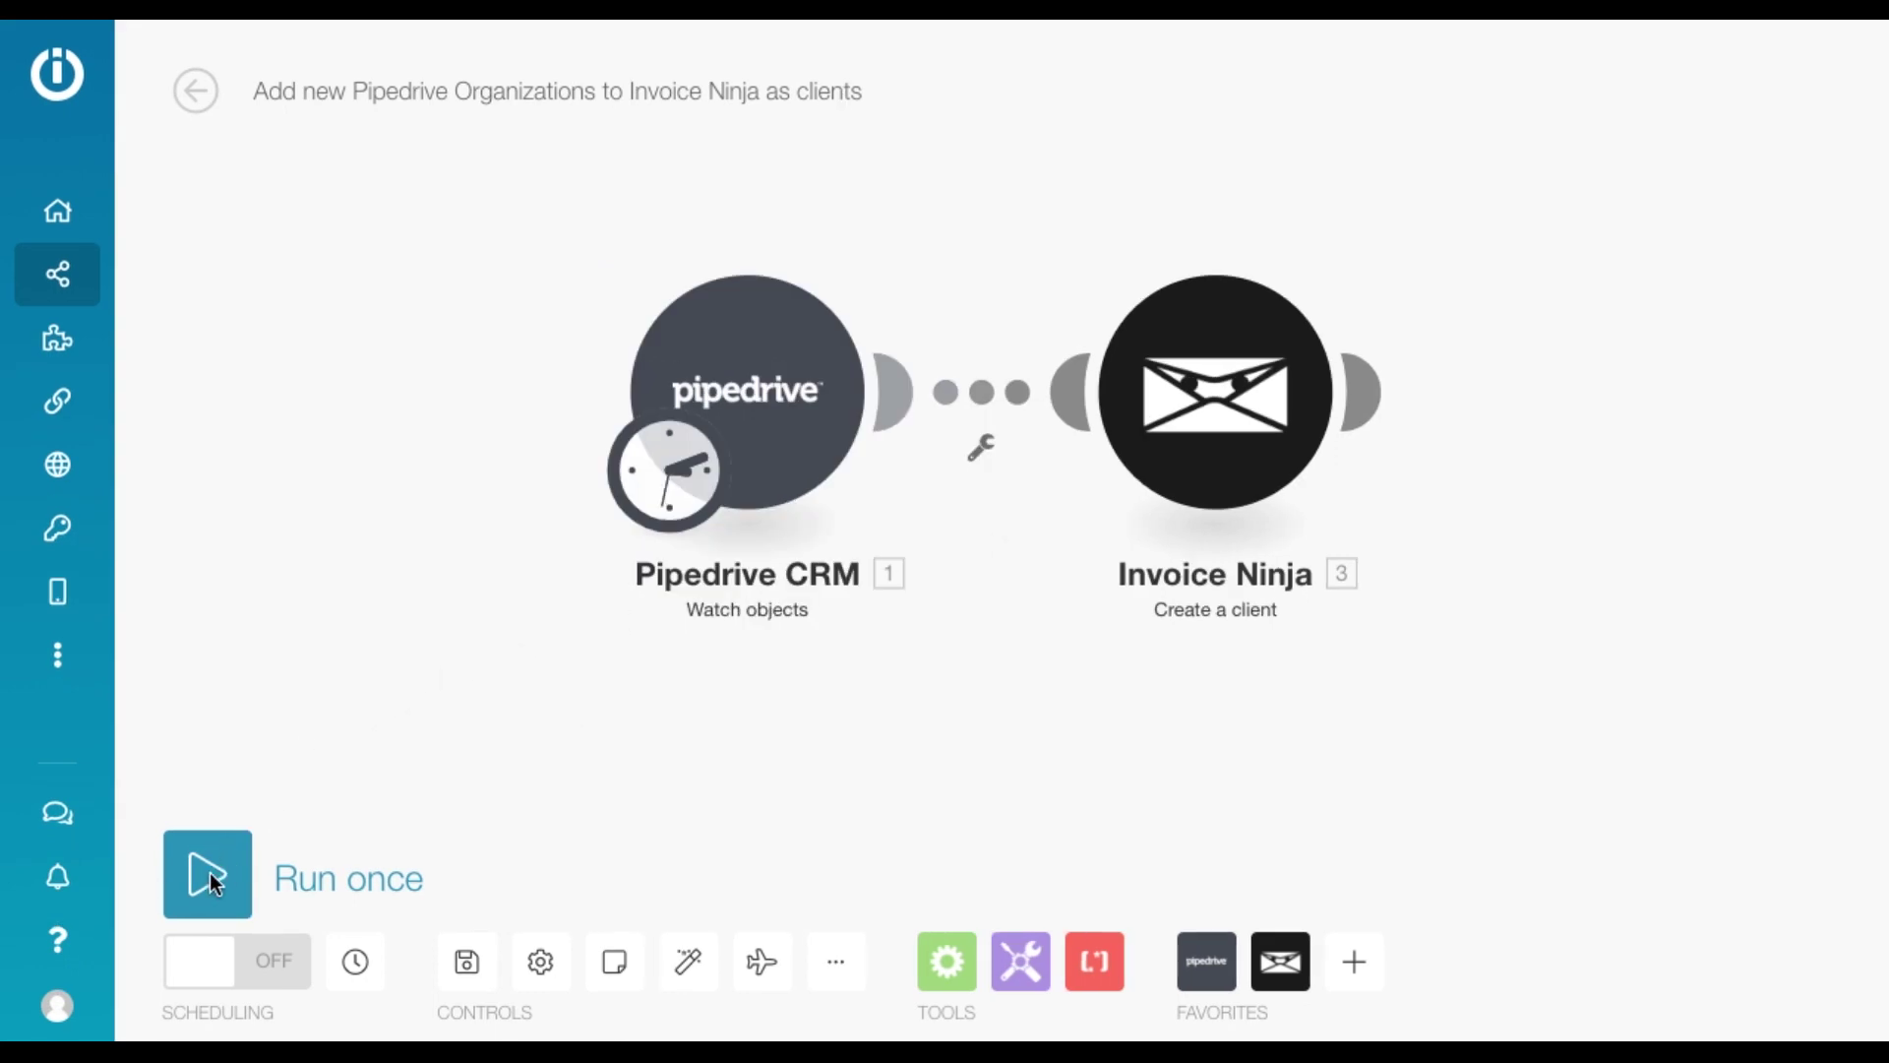
# - Run the scenario once so The Doors is created as an Invoice Ninja client
pyautogui.click(210, 872)
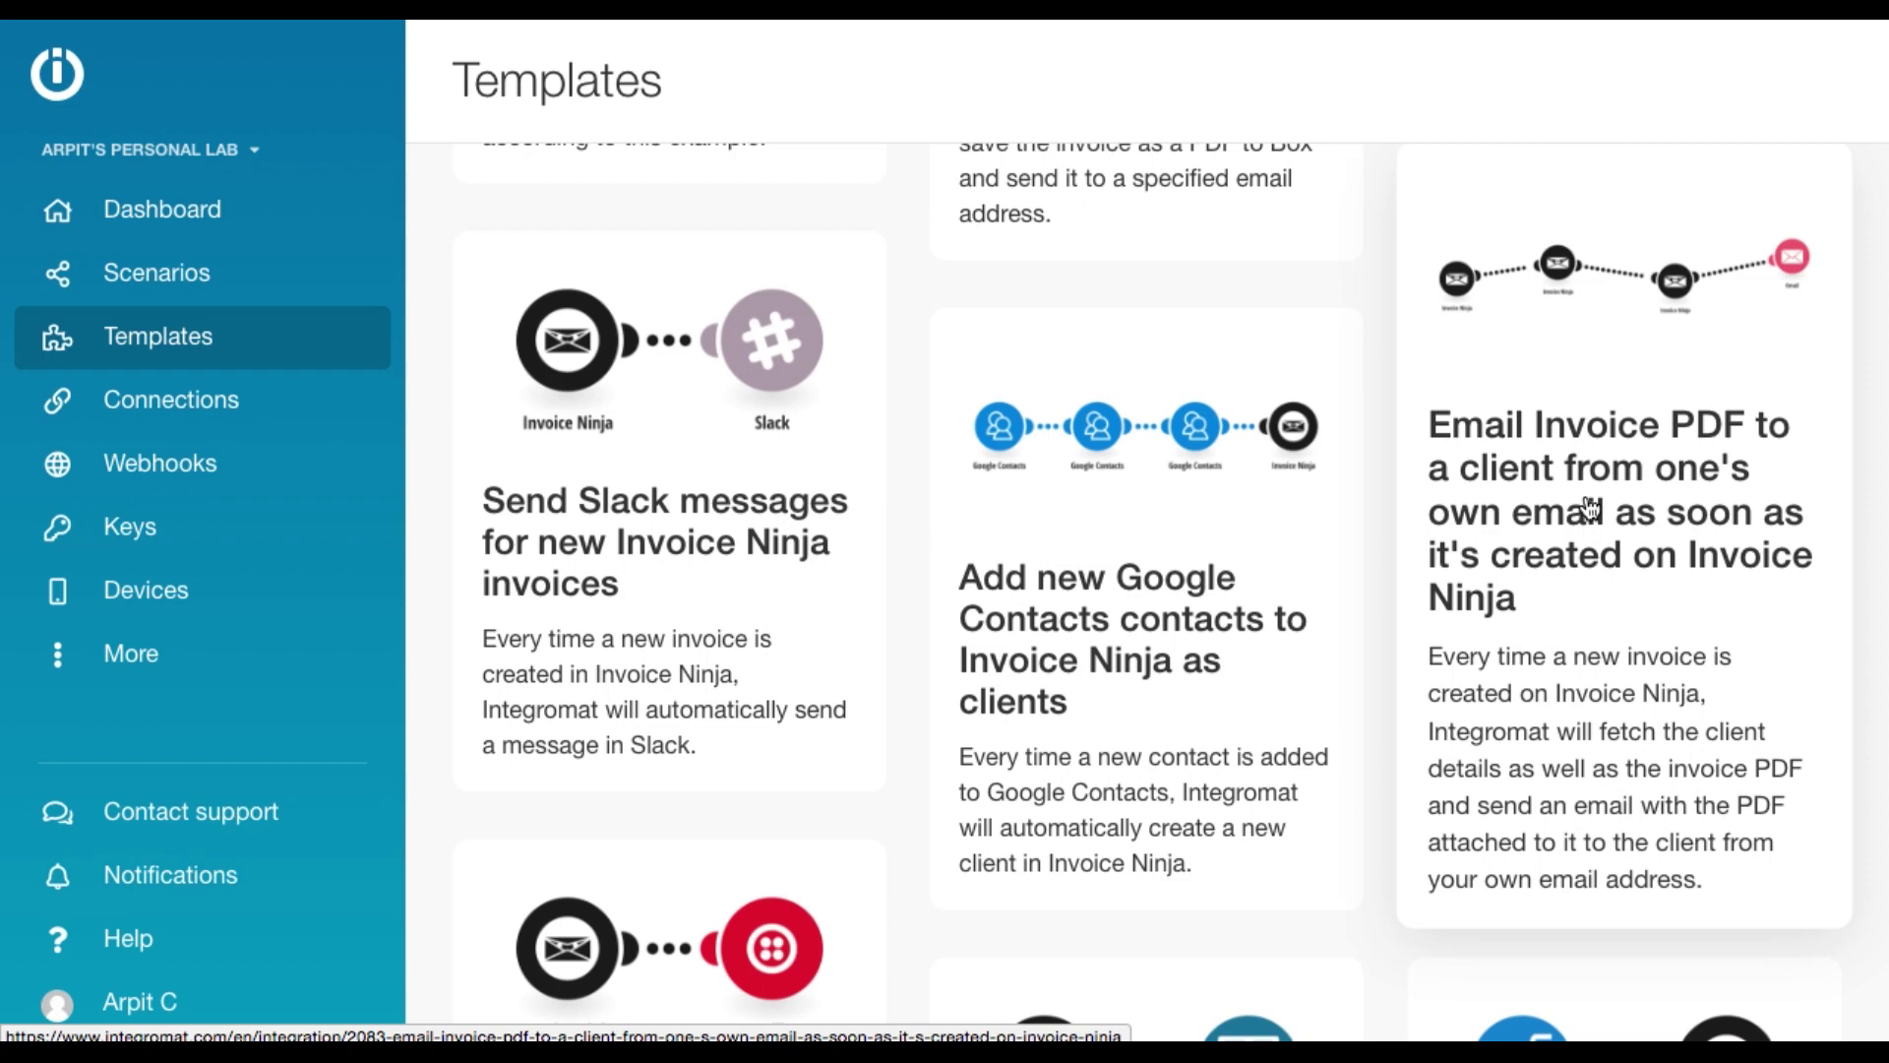
# - Open the 'Email Invoice PDF to a client' template and create a new scenario from it
pyautogui.click(1589, 358)
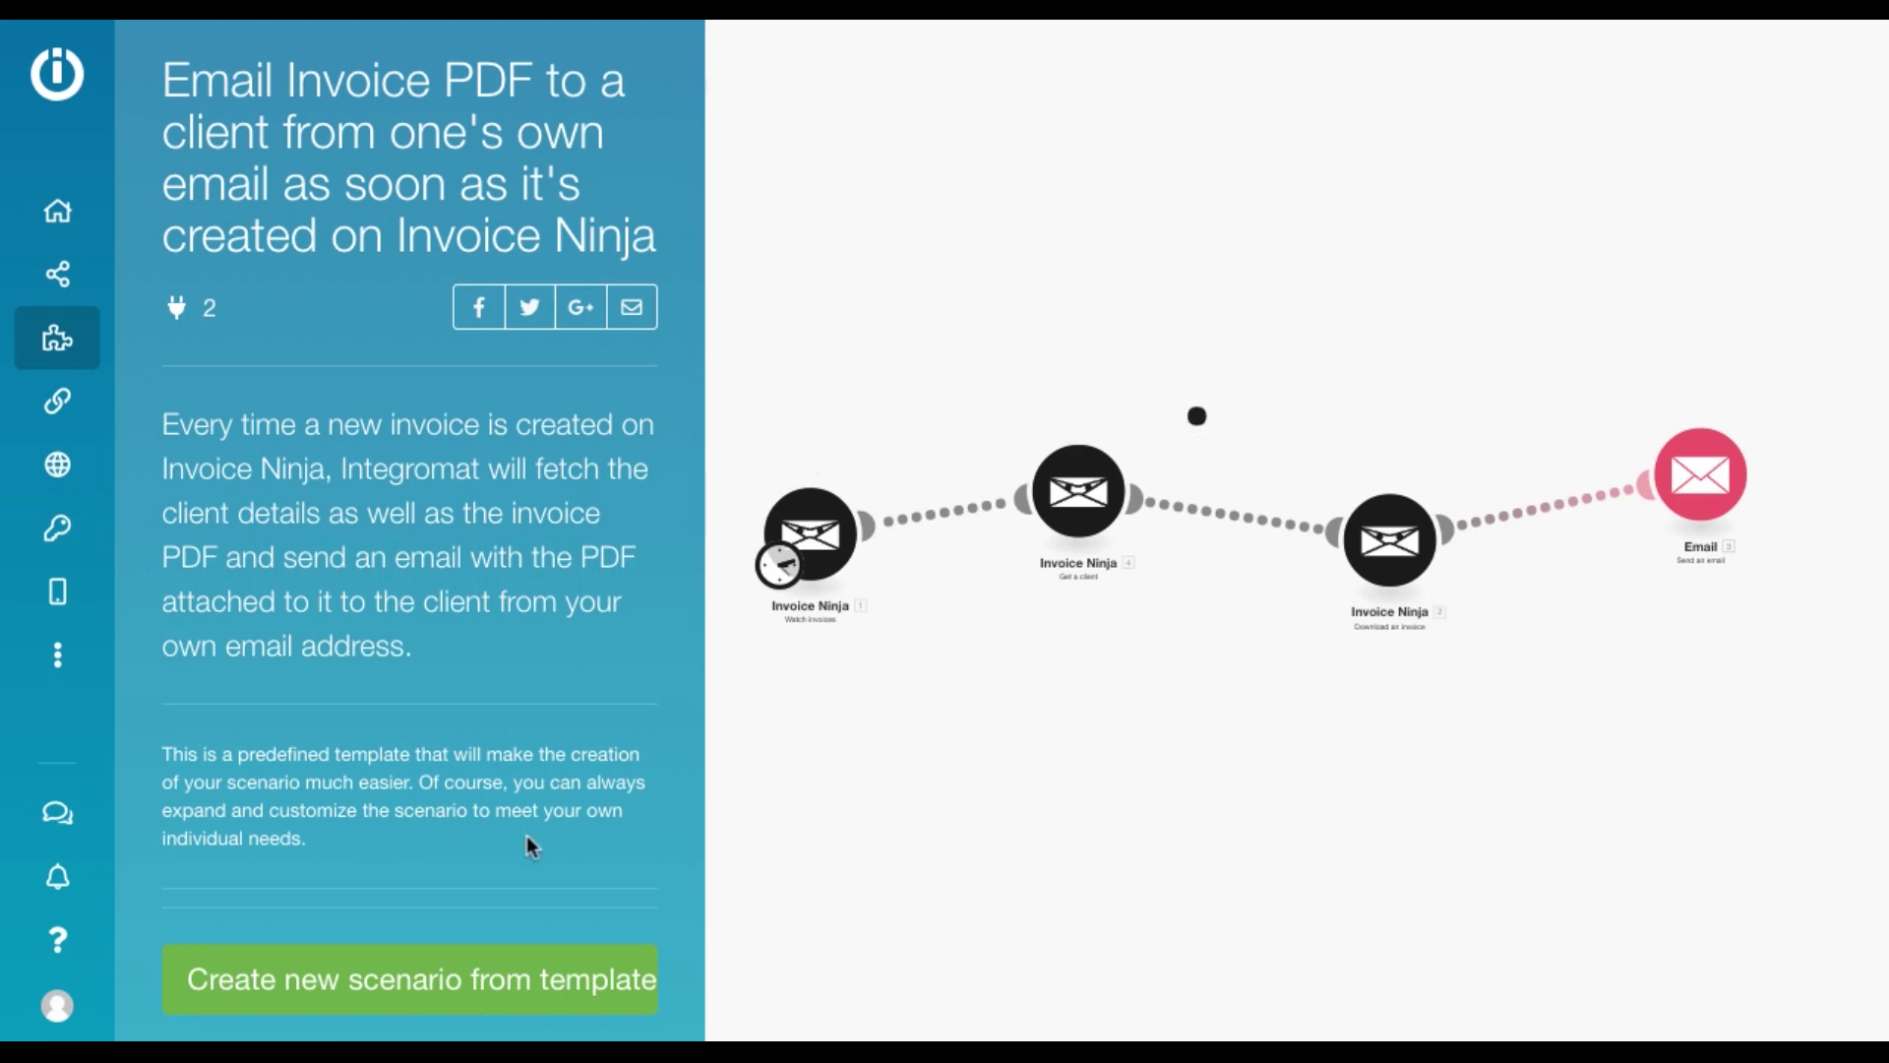
pyautogui.click(232, 987)
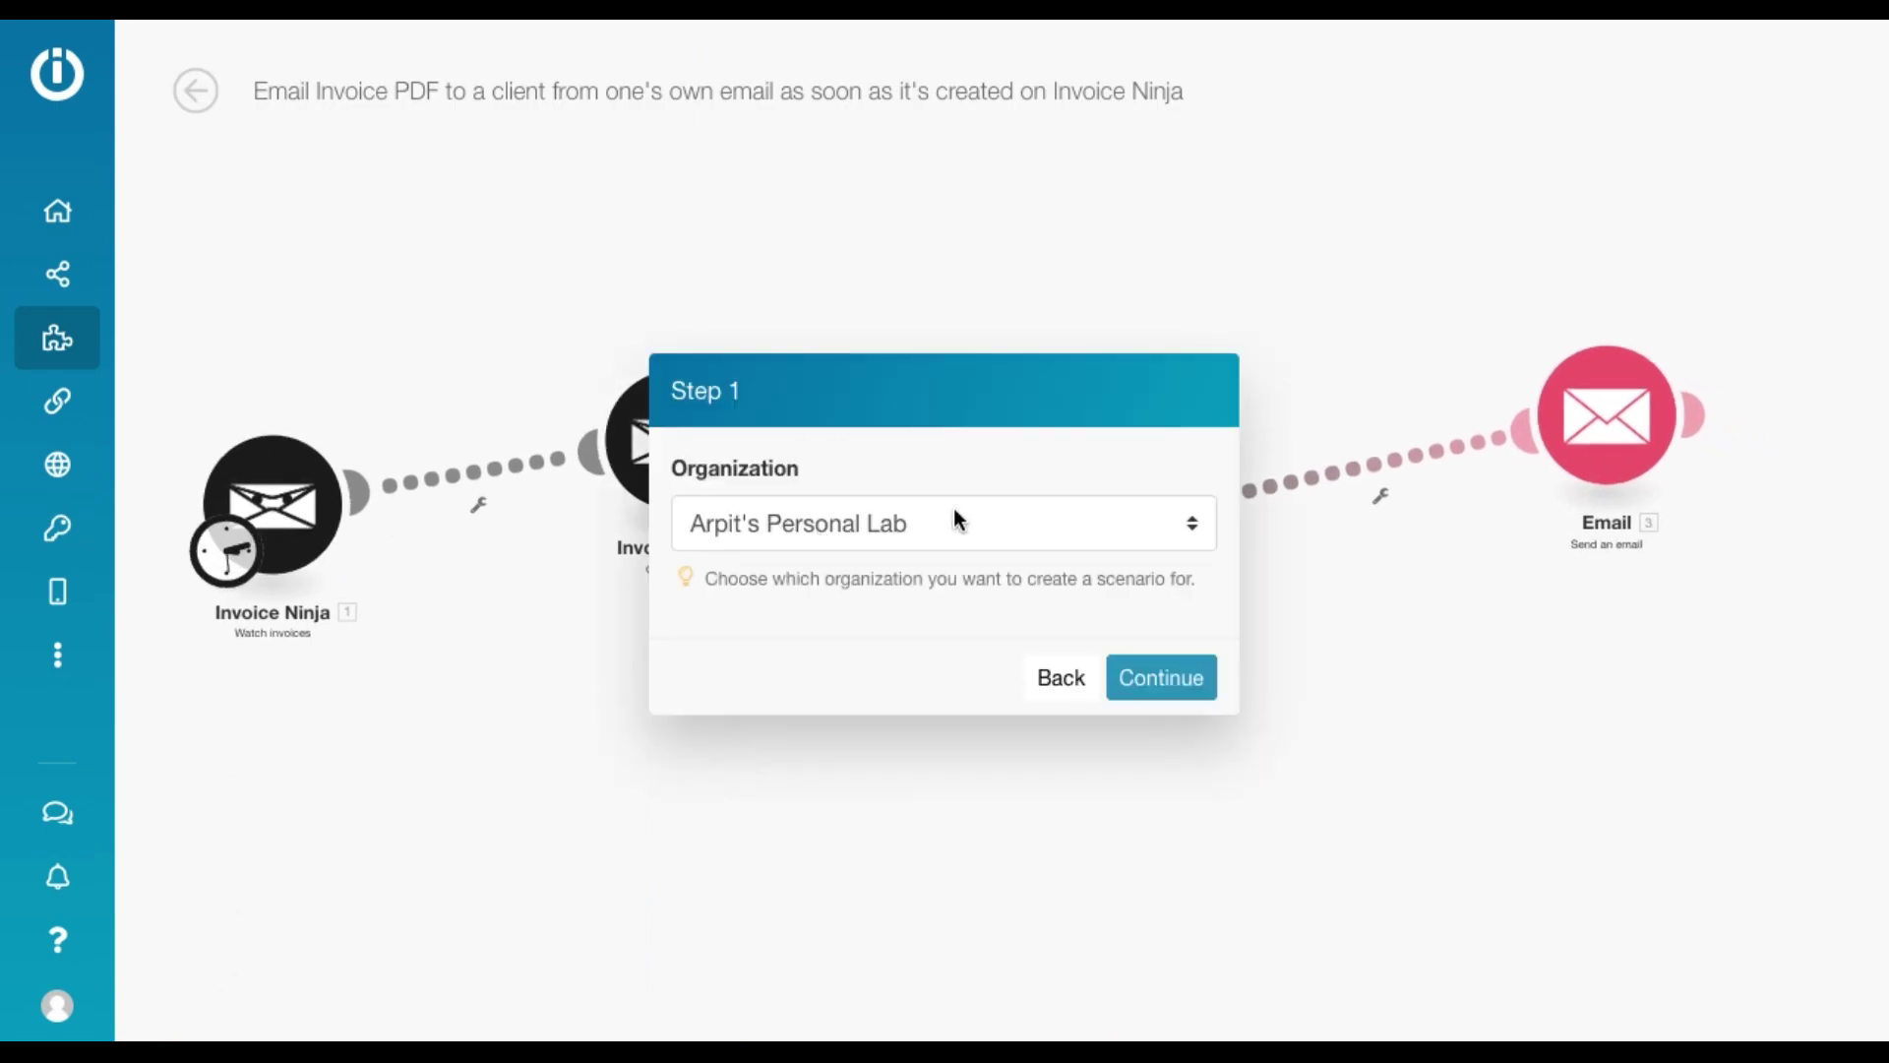
# - Assign the new scenario to Tutorials Lab and keep the invoice trigger's 1-invoice limit
pyautogui.click(853, 529)
pyautogui.click(826, 616)
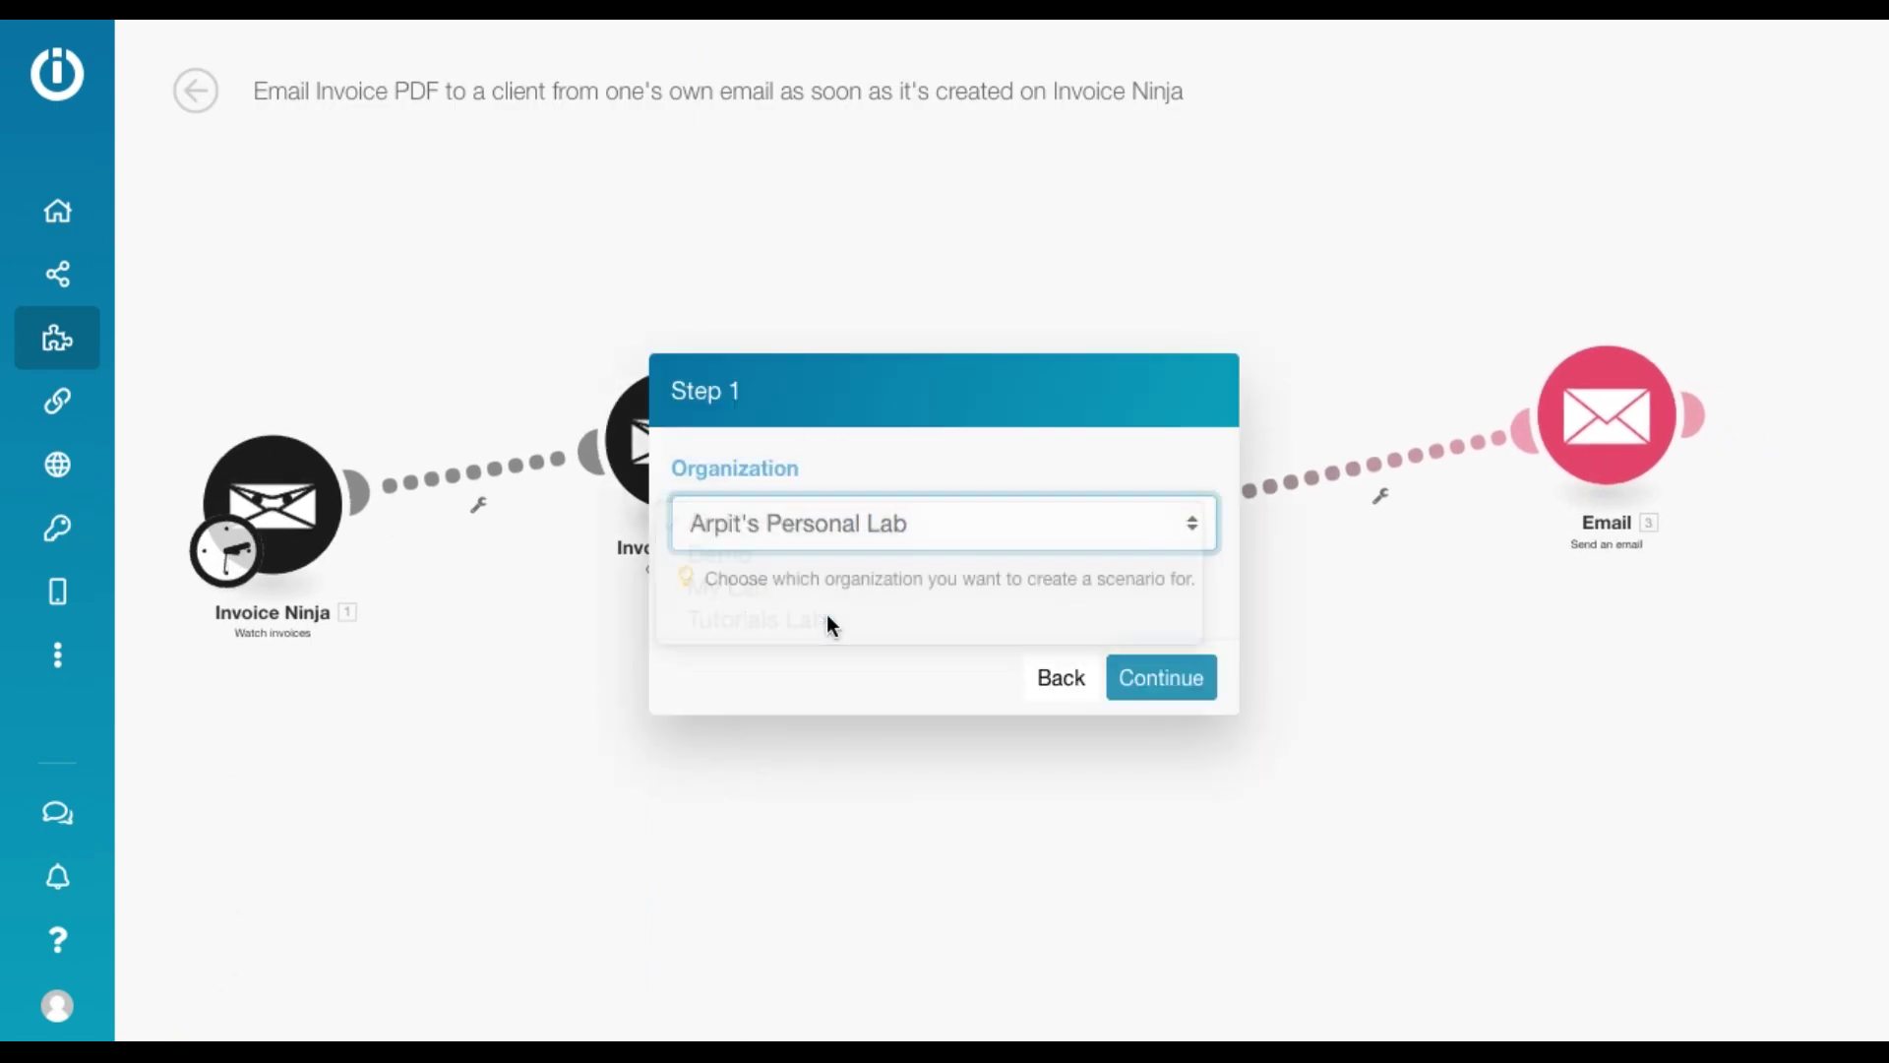
pyautogui.click(1161, 681)
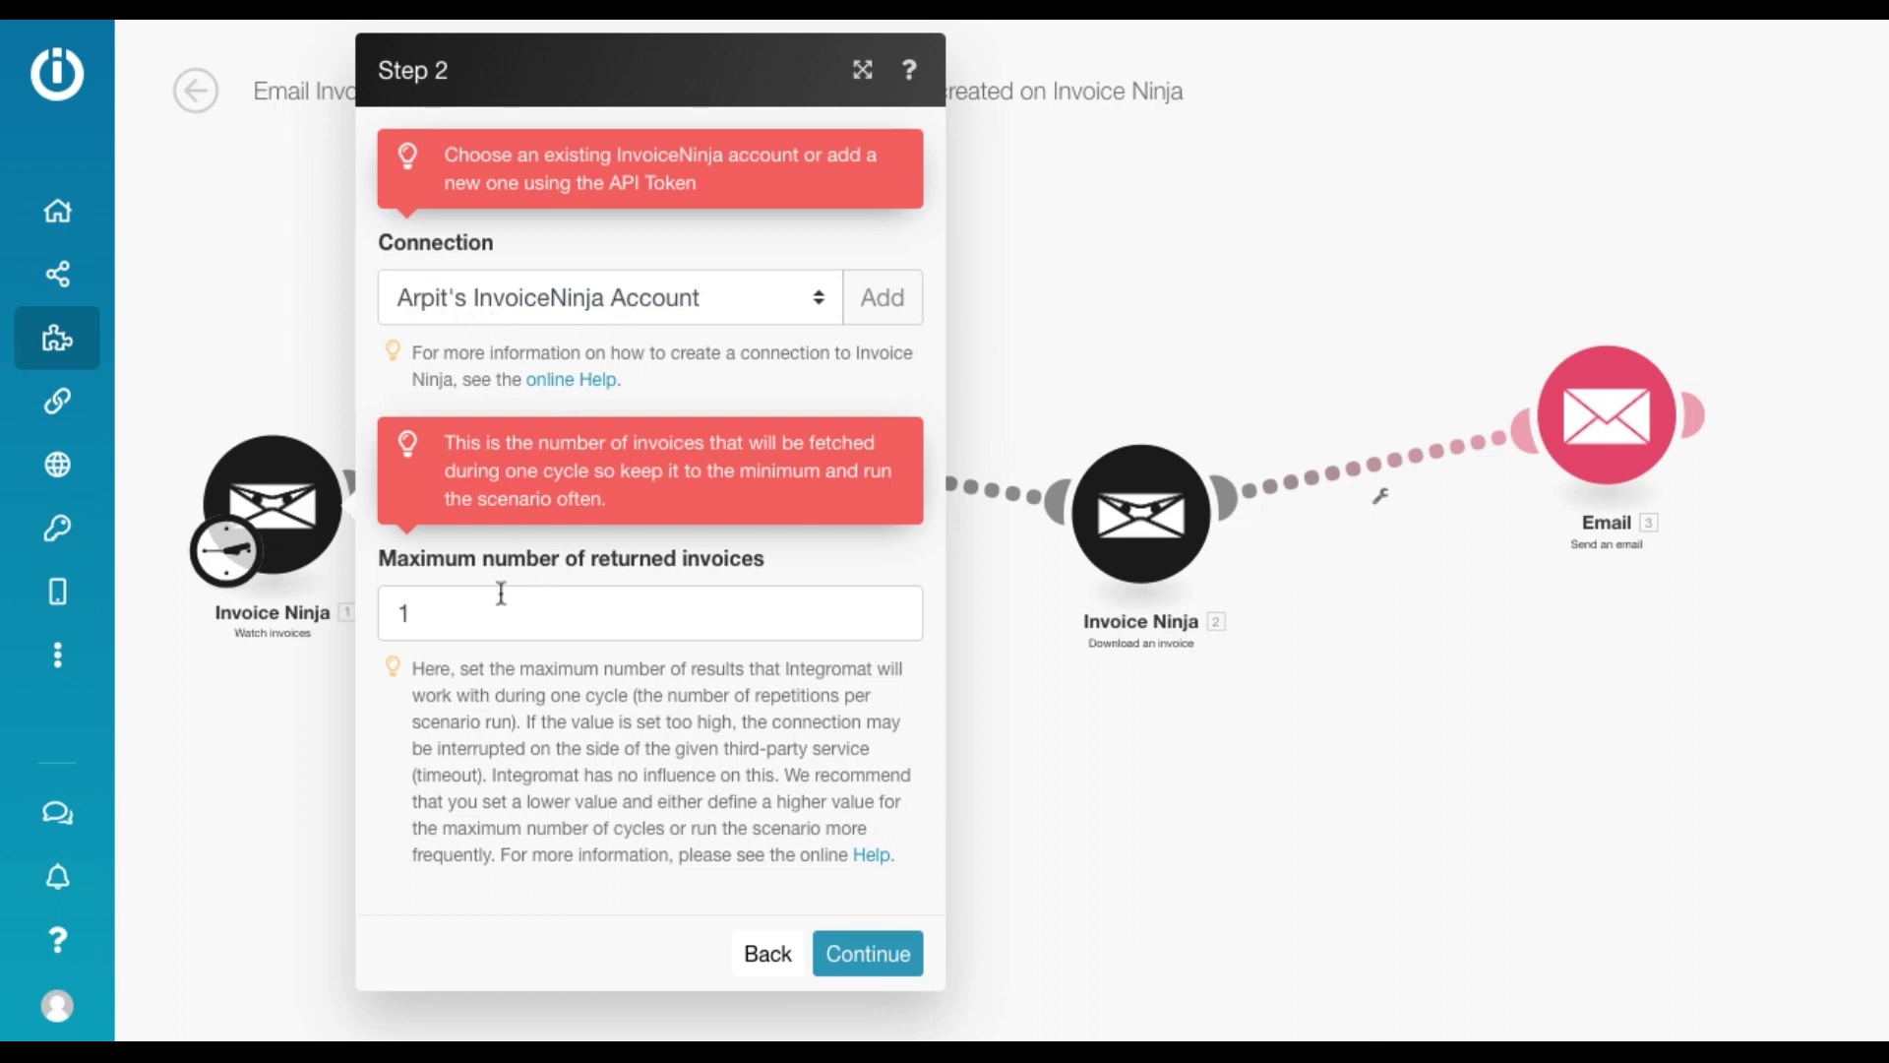
pyautogui.click(886, 954)
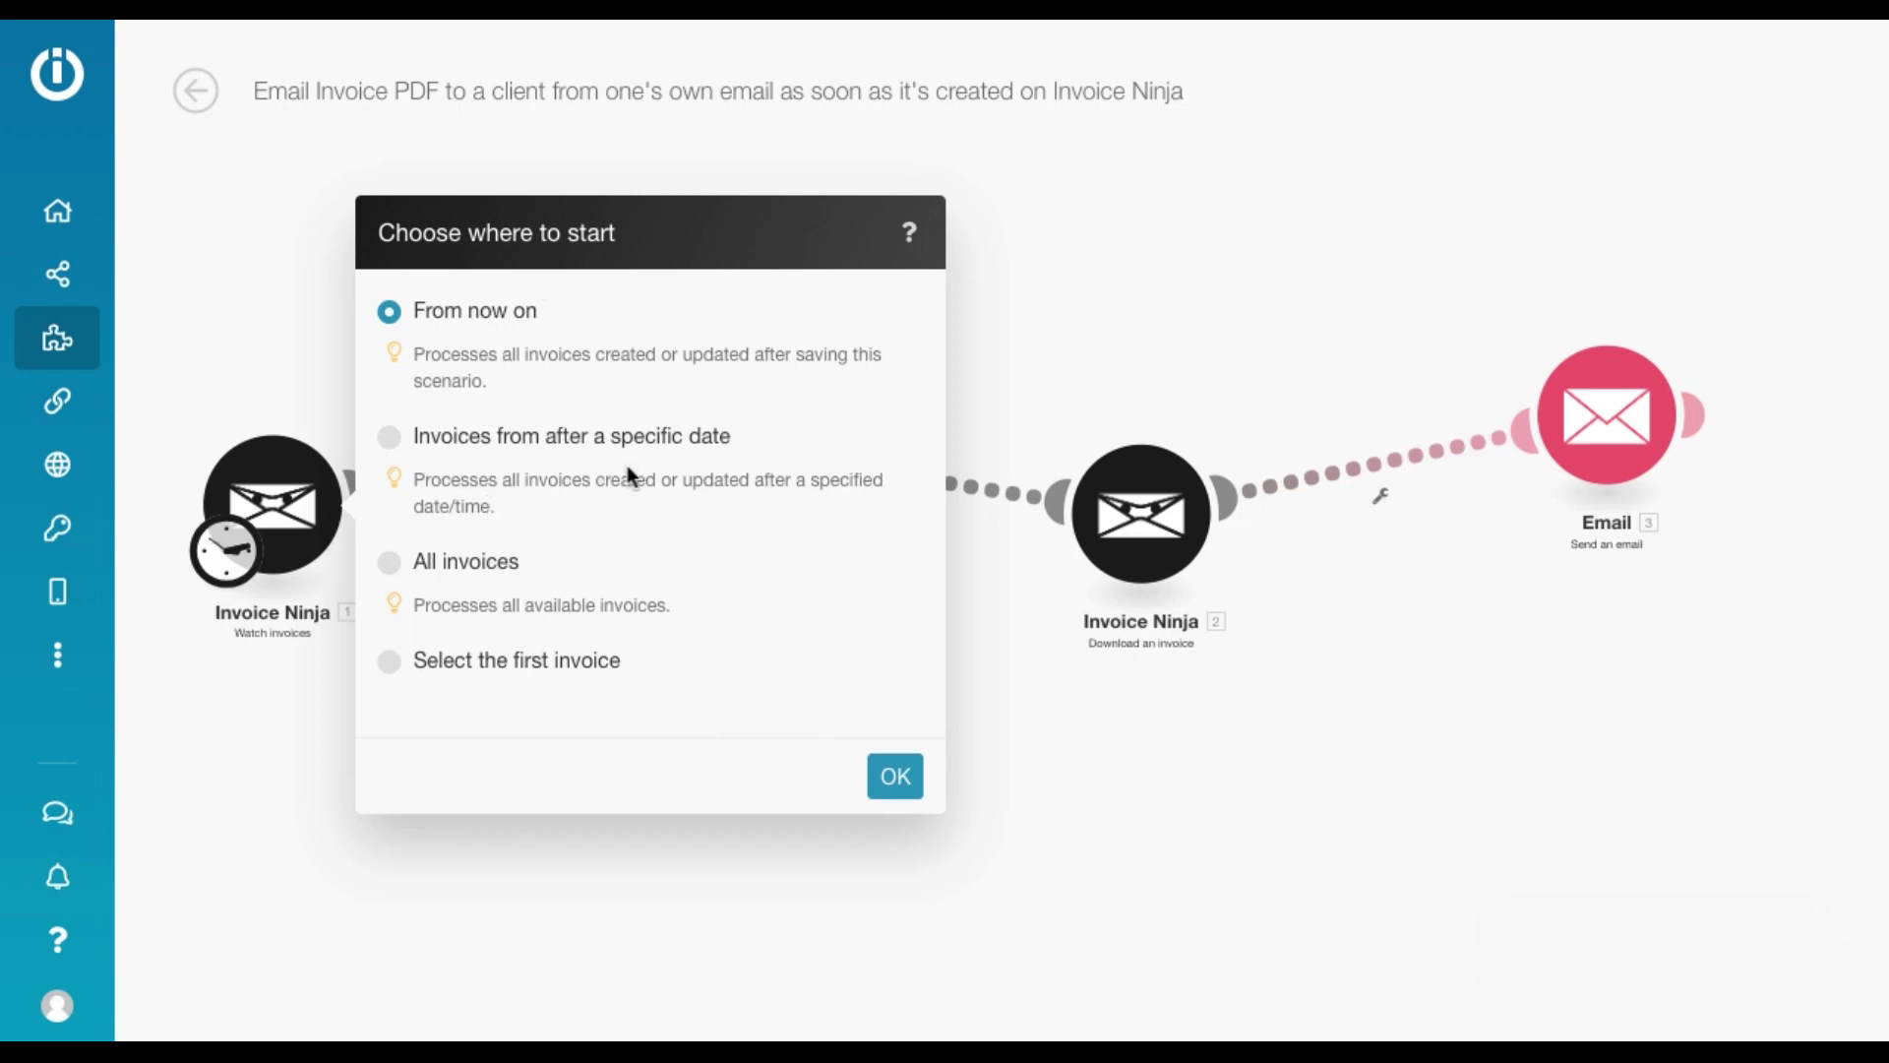
# - Start from now on, map Client ID into Get a client and Invoice ID into Download an invoice
pyautogui.click(896, 771)
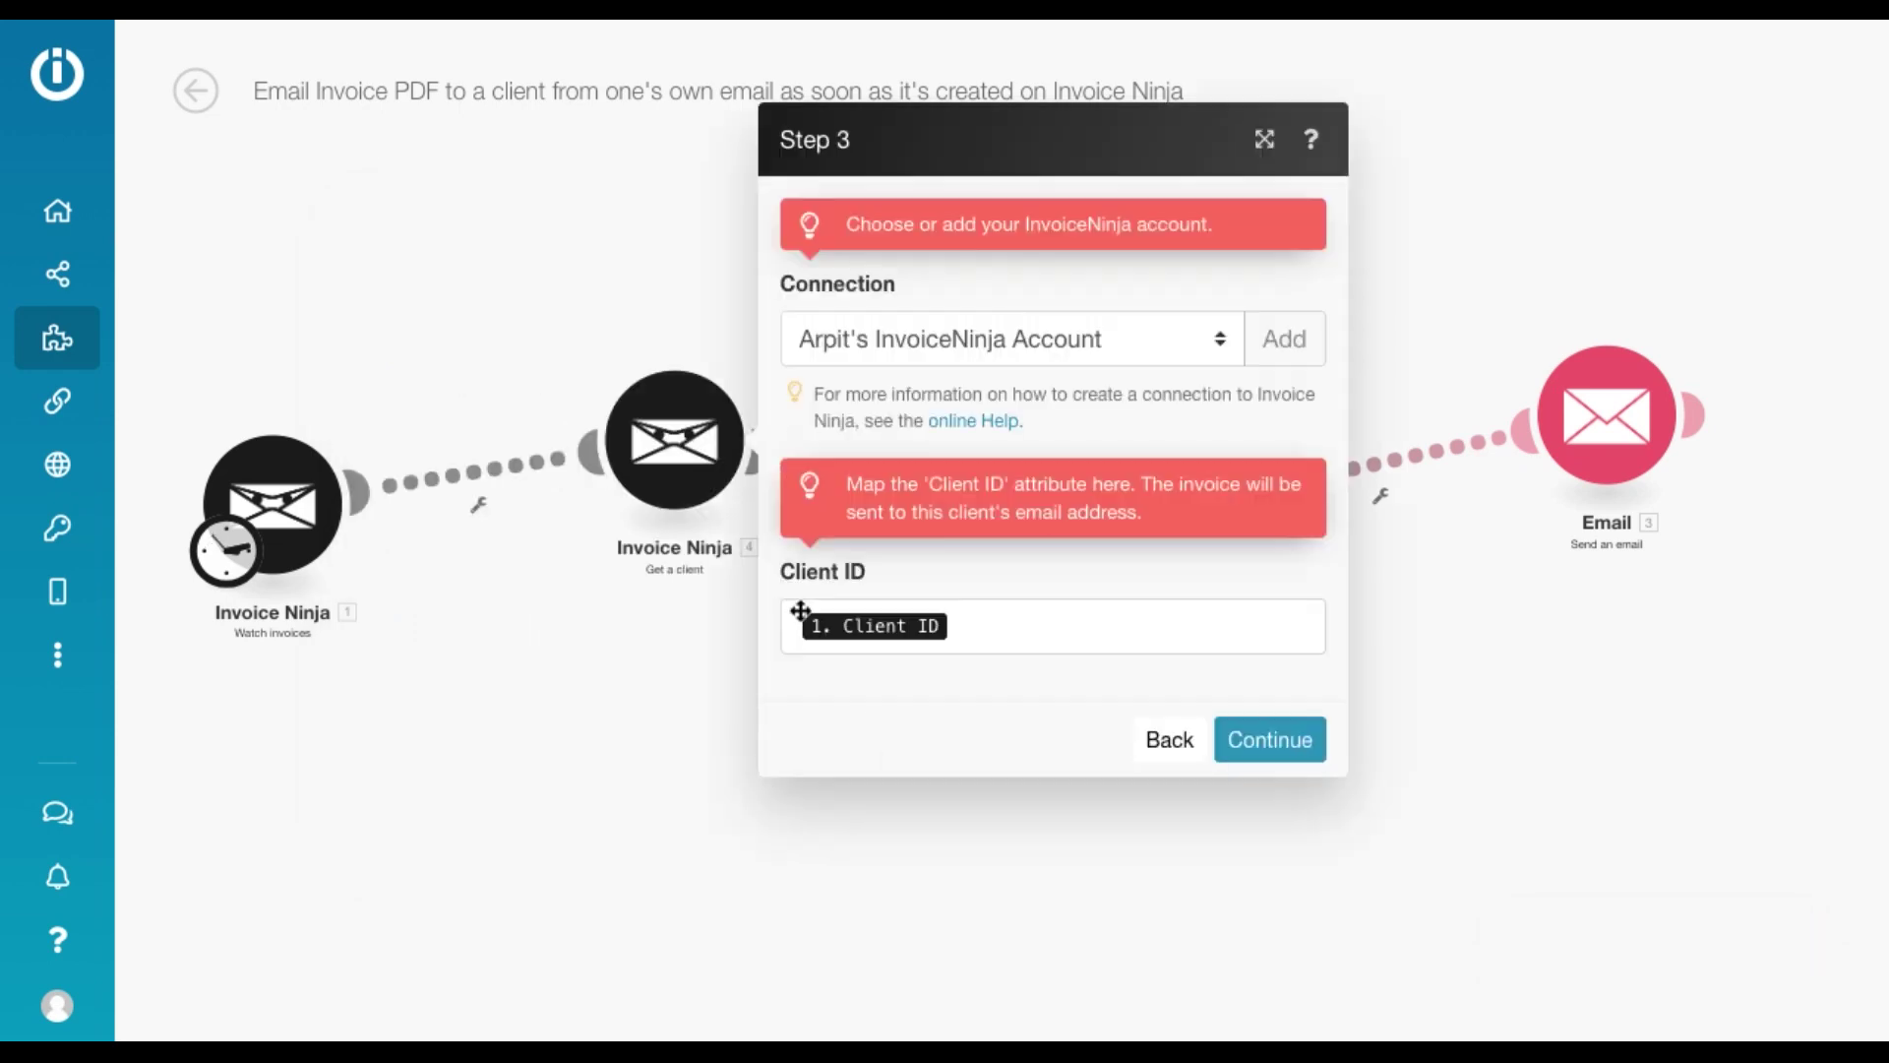
pyautogui.click(1024, 636)
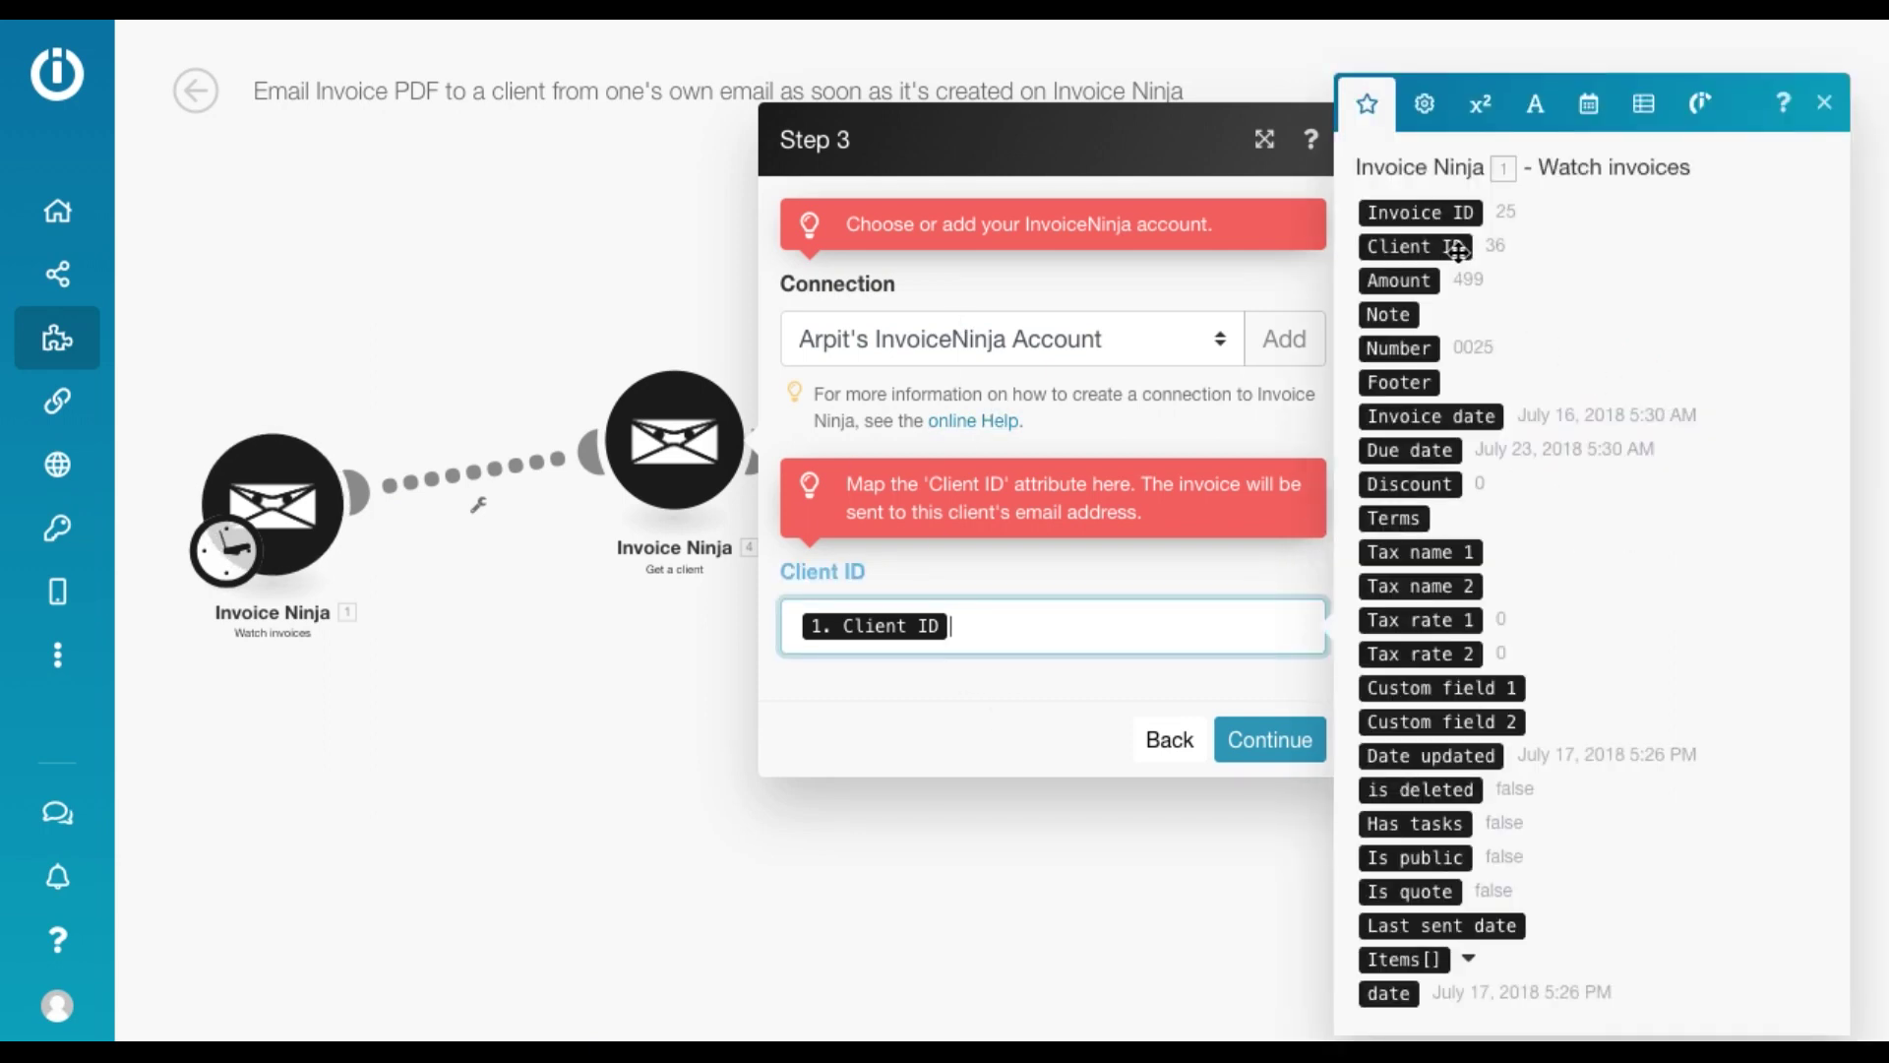
pyautogui.click(1269, 743)
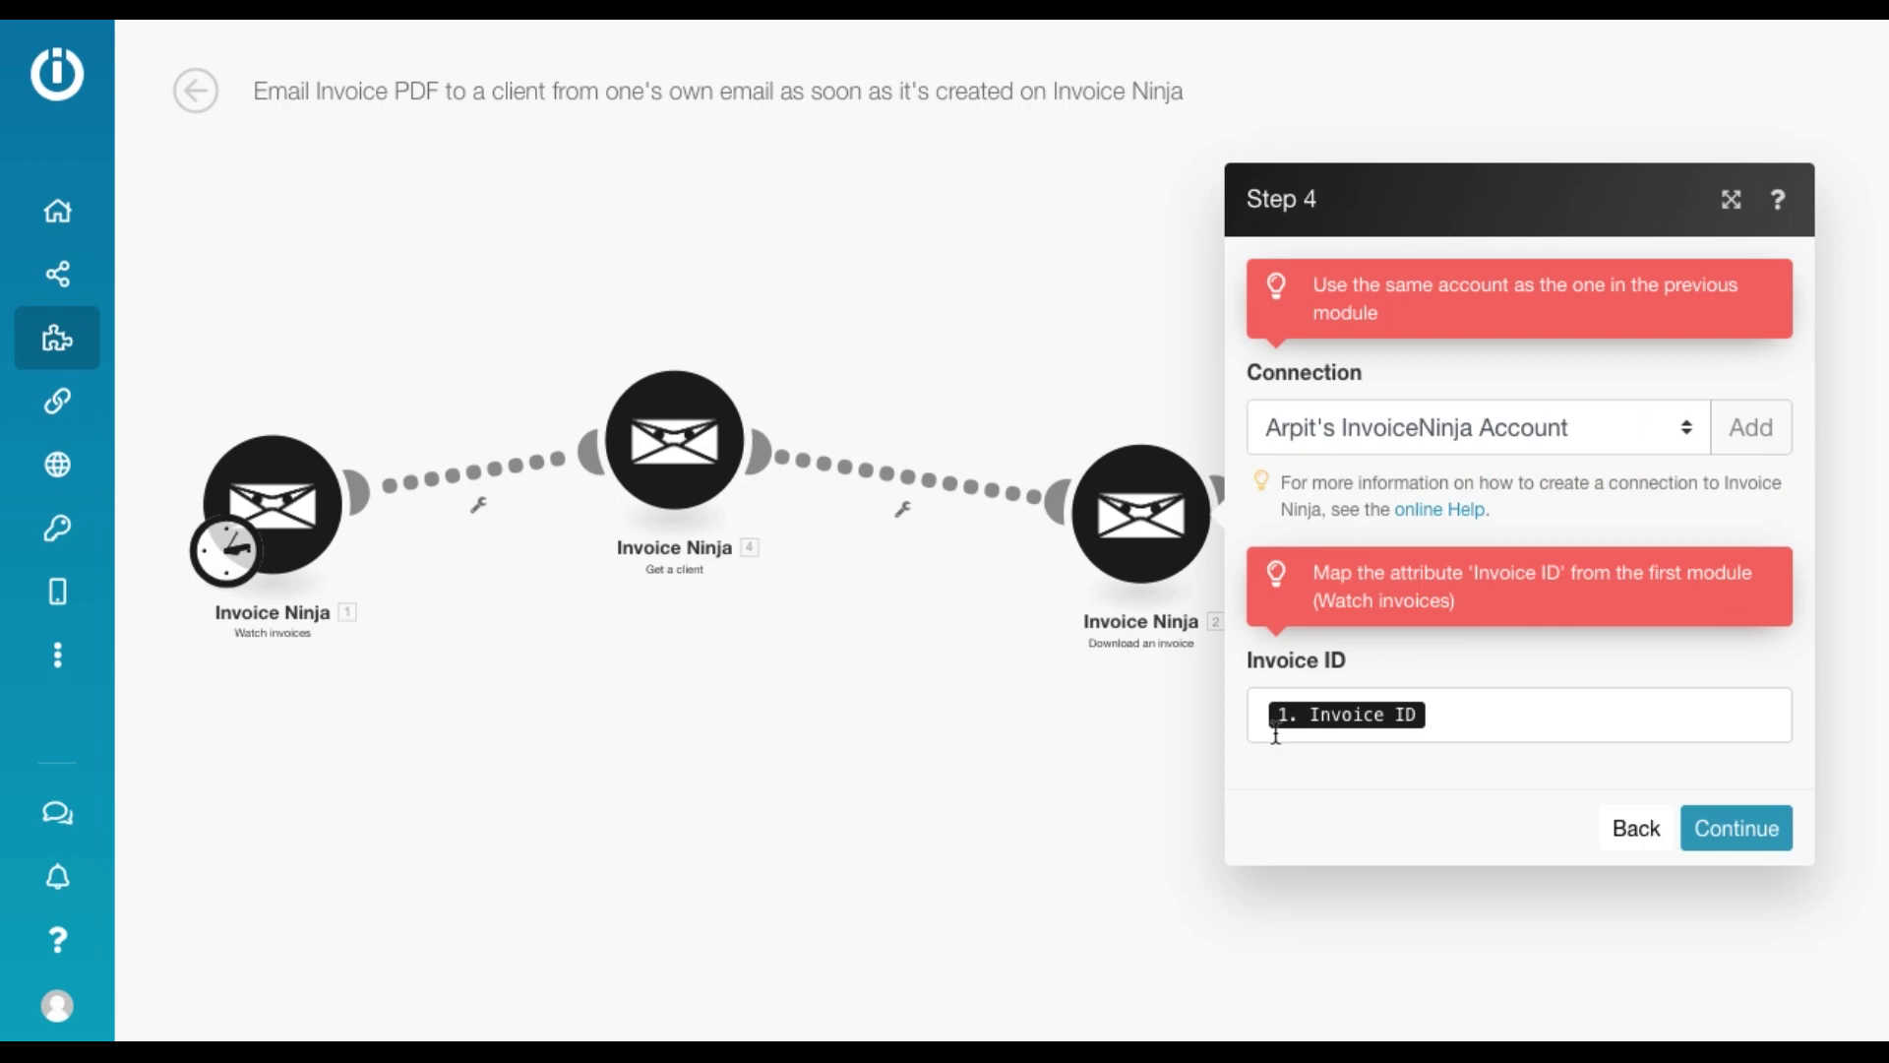
pyautogui.click(1513, 722)
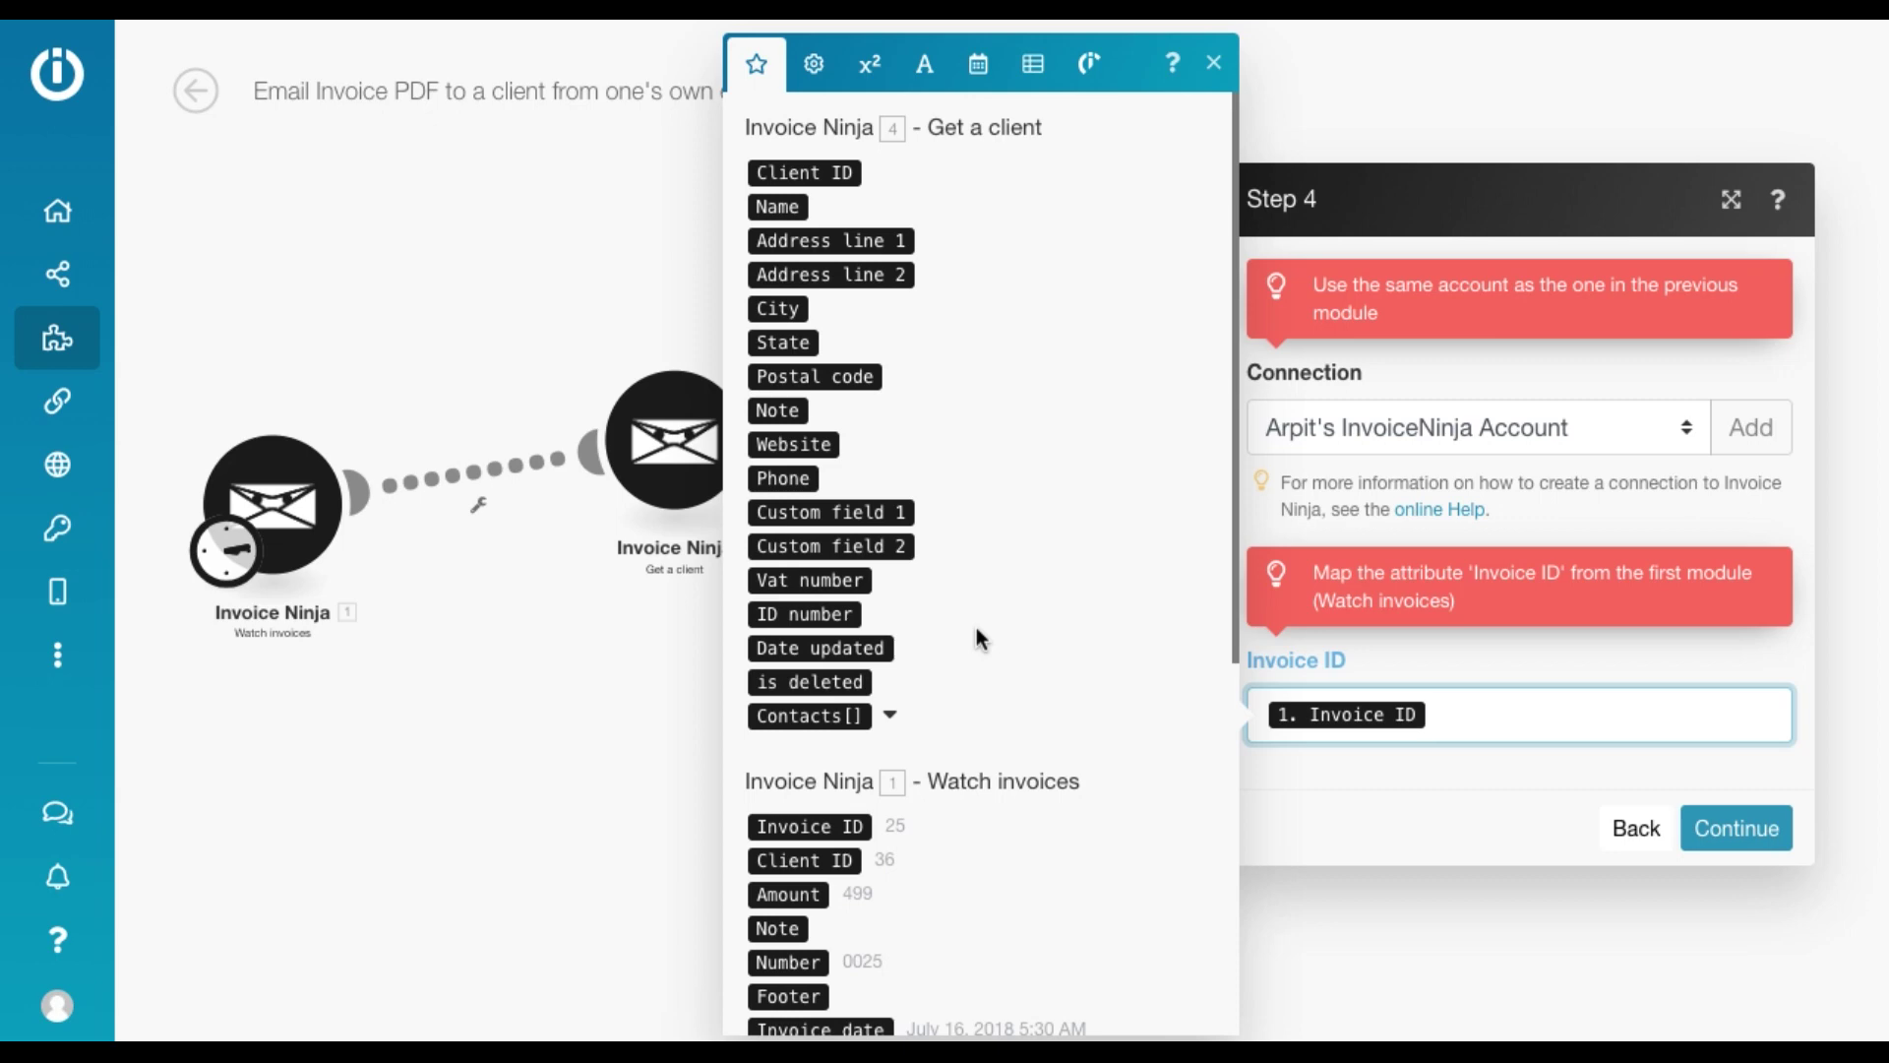
pyautogui.scroll(-2, 976, 638)
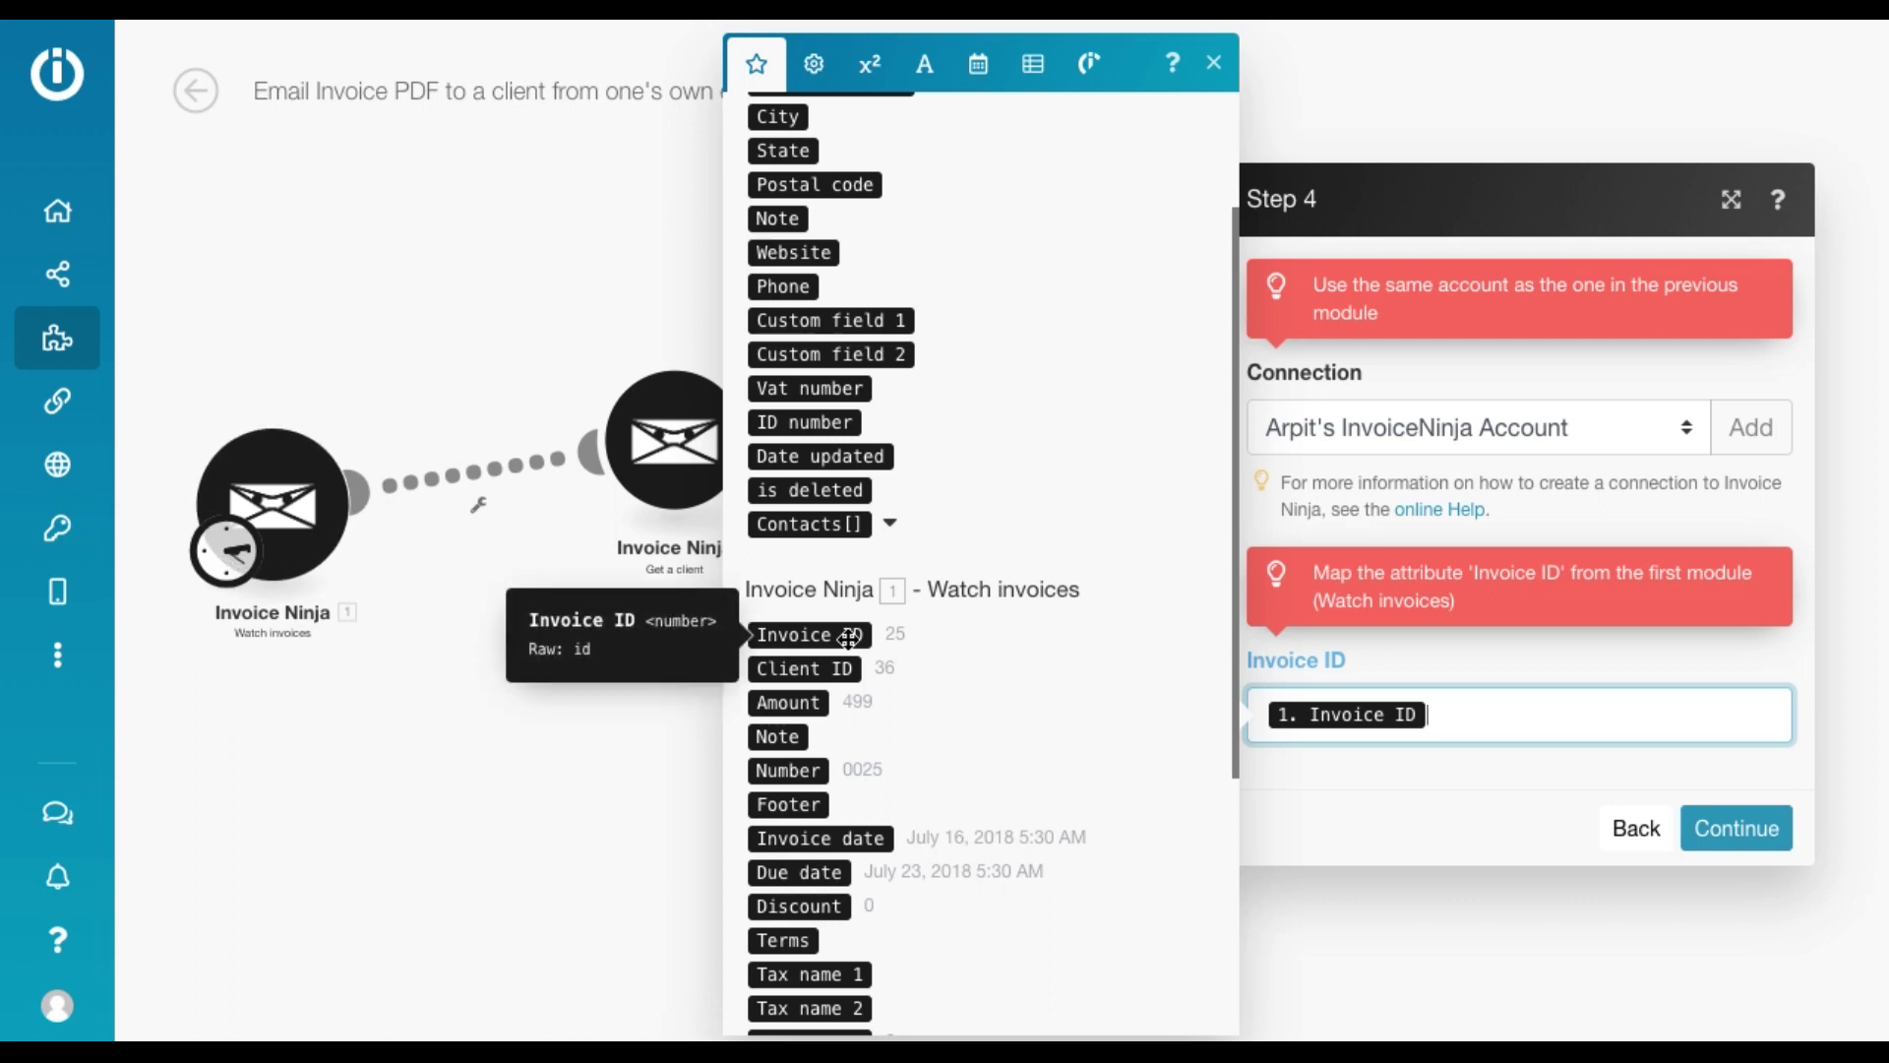
pyautogui.click(1752, 846)
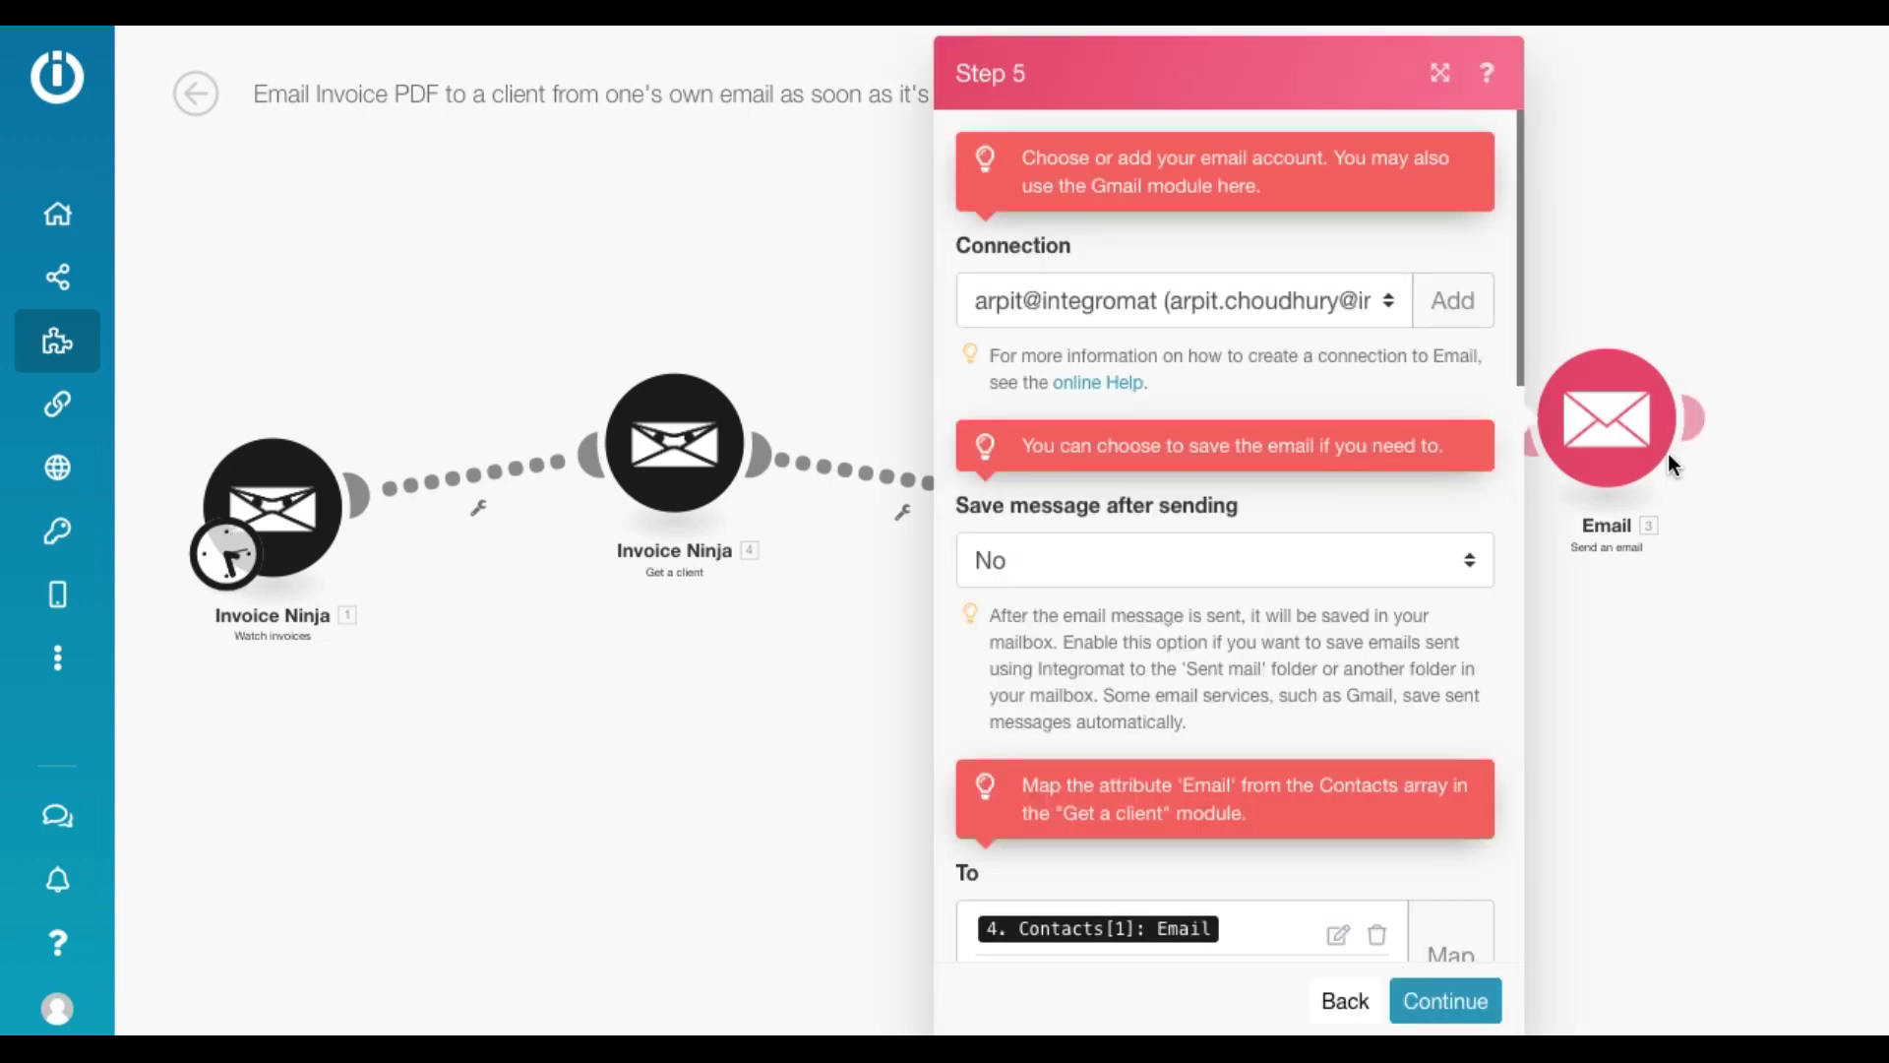
# - Set the email recipient to the client's Contacts[1]: Email
pyautogui.scroll(-3, 1285, 588)
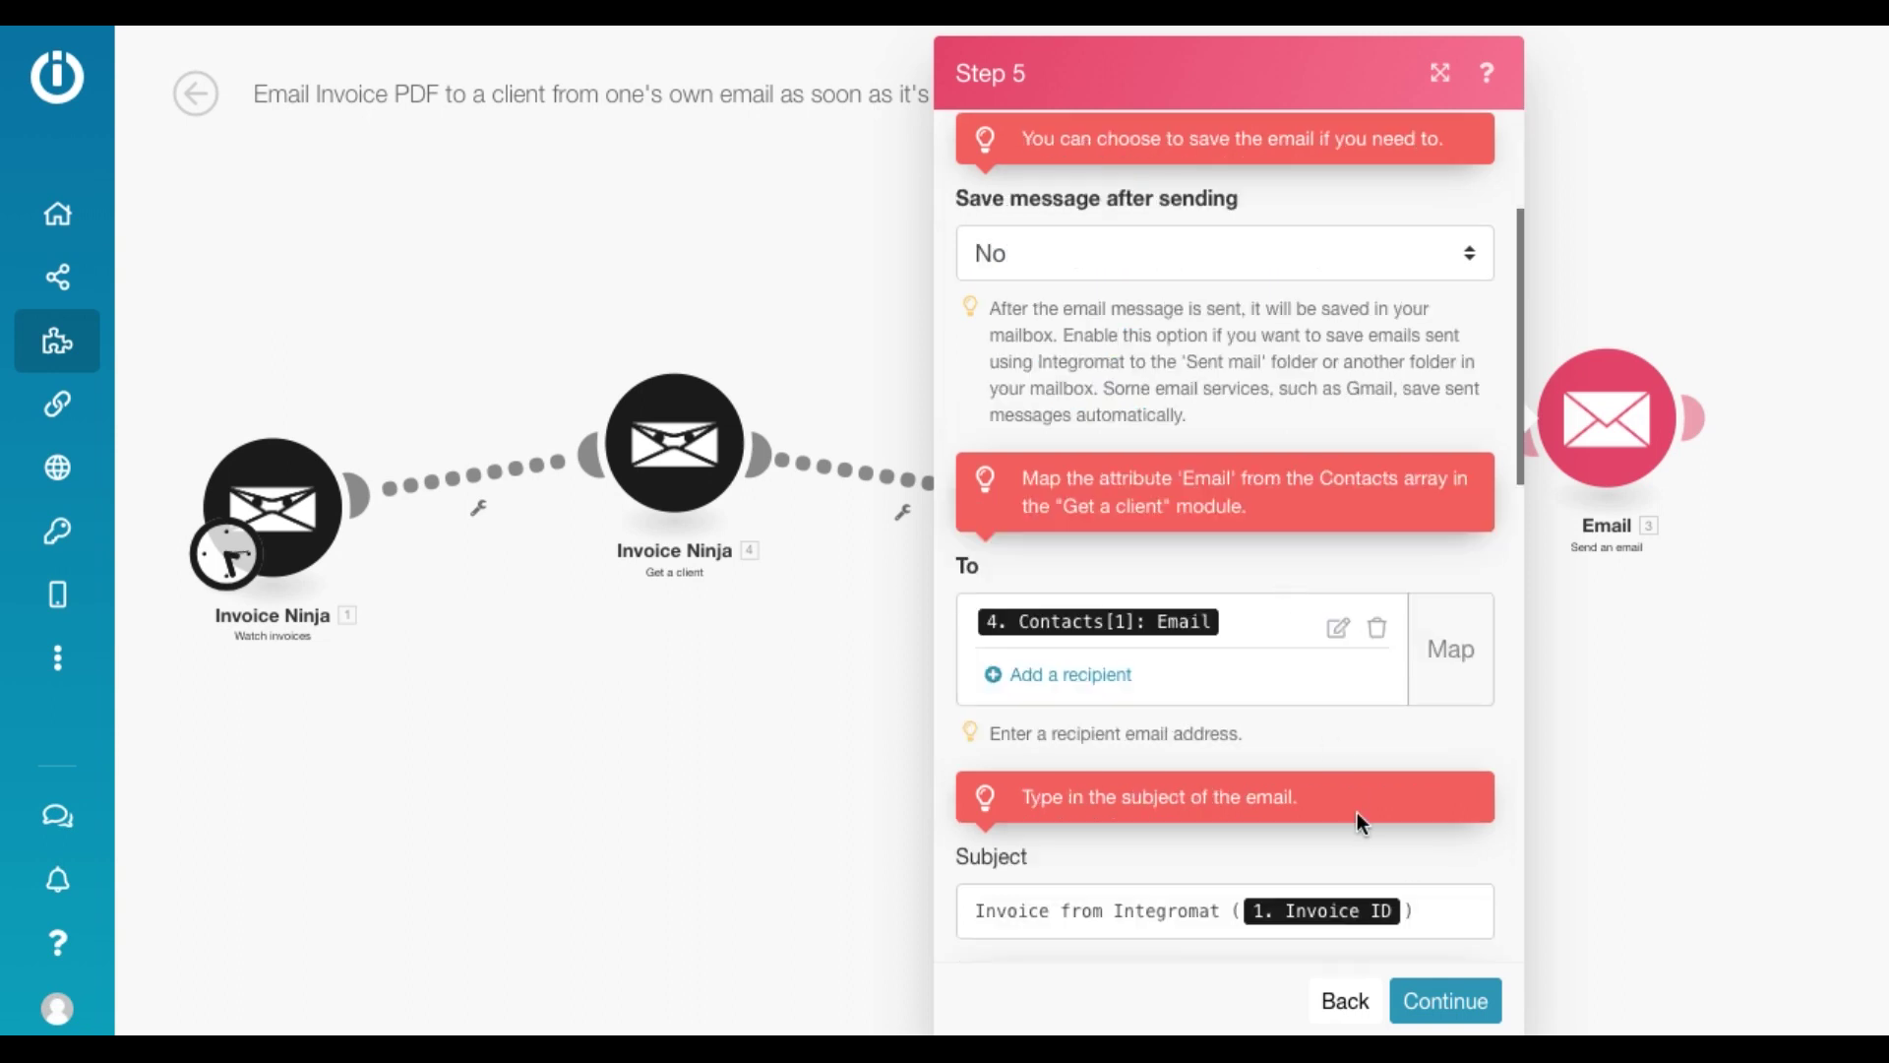
pyautogui.click(1342, 635)
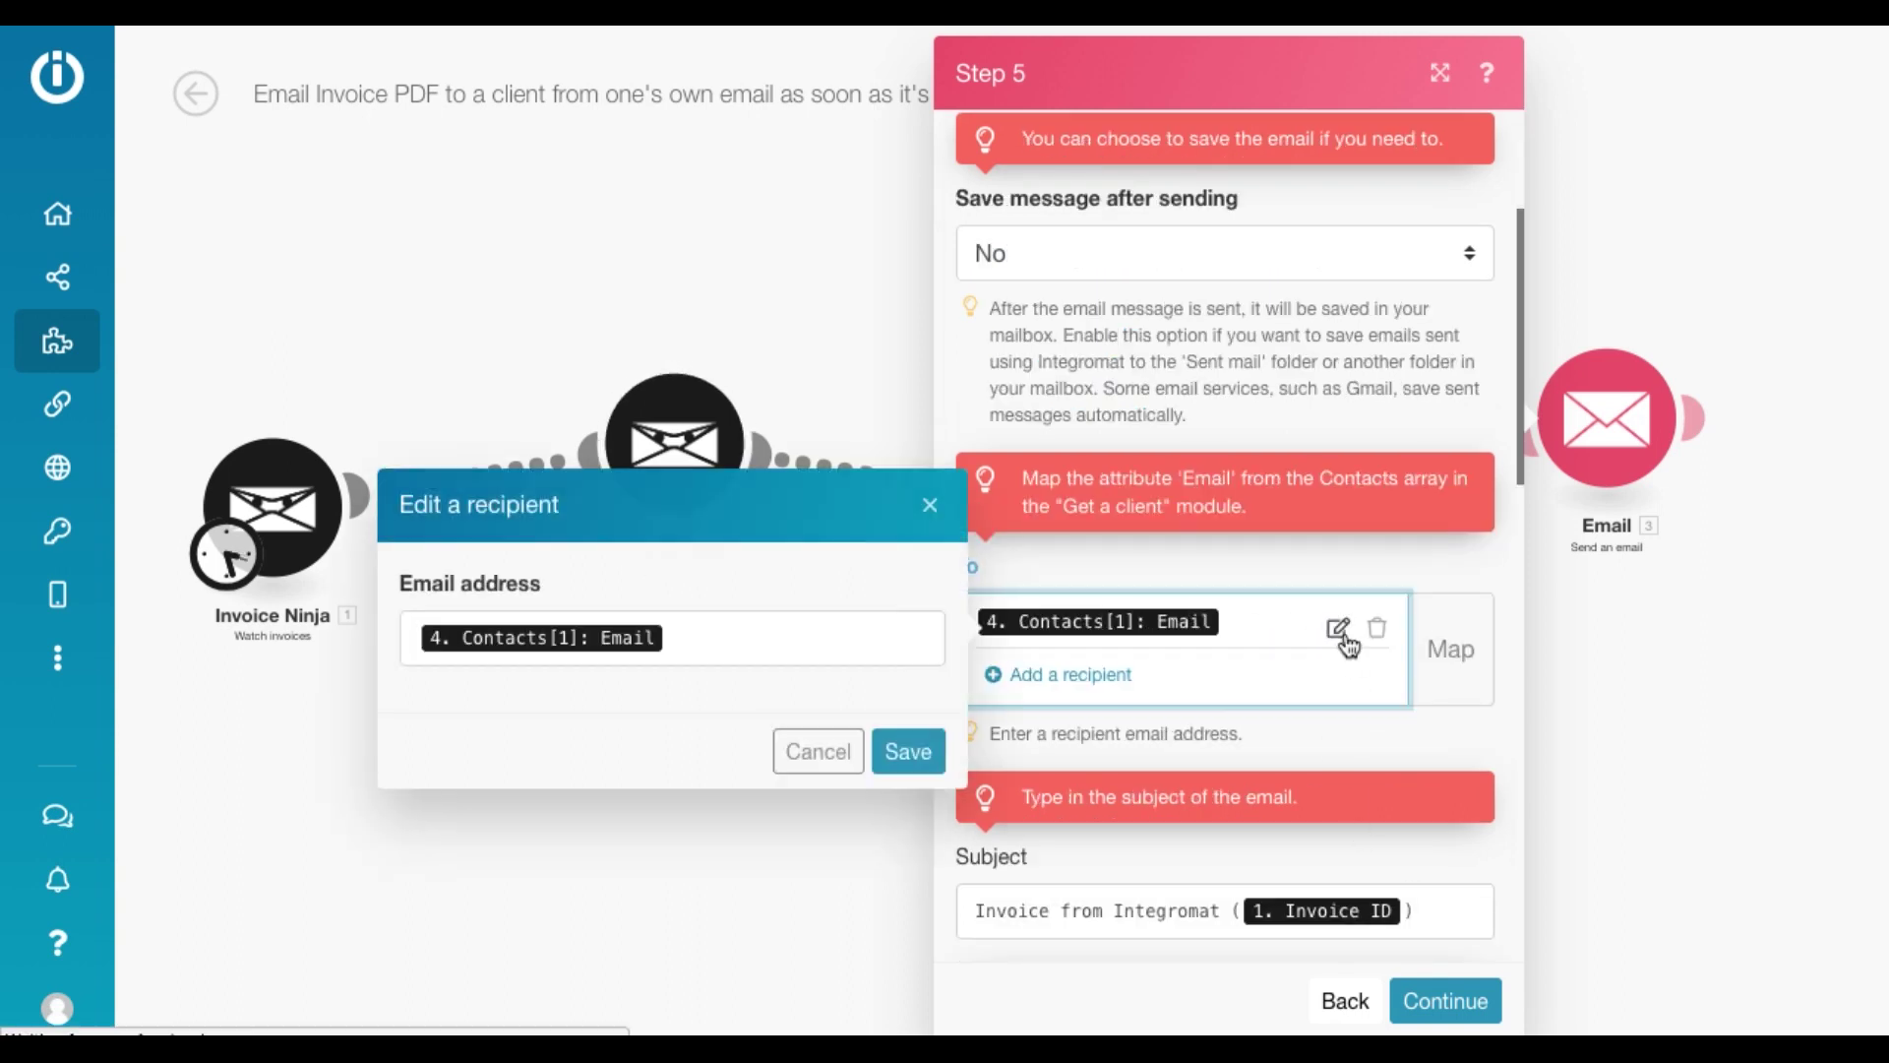
pyautogui.click(699, 639)
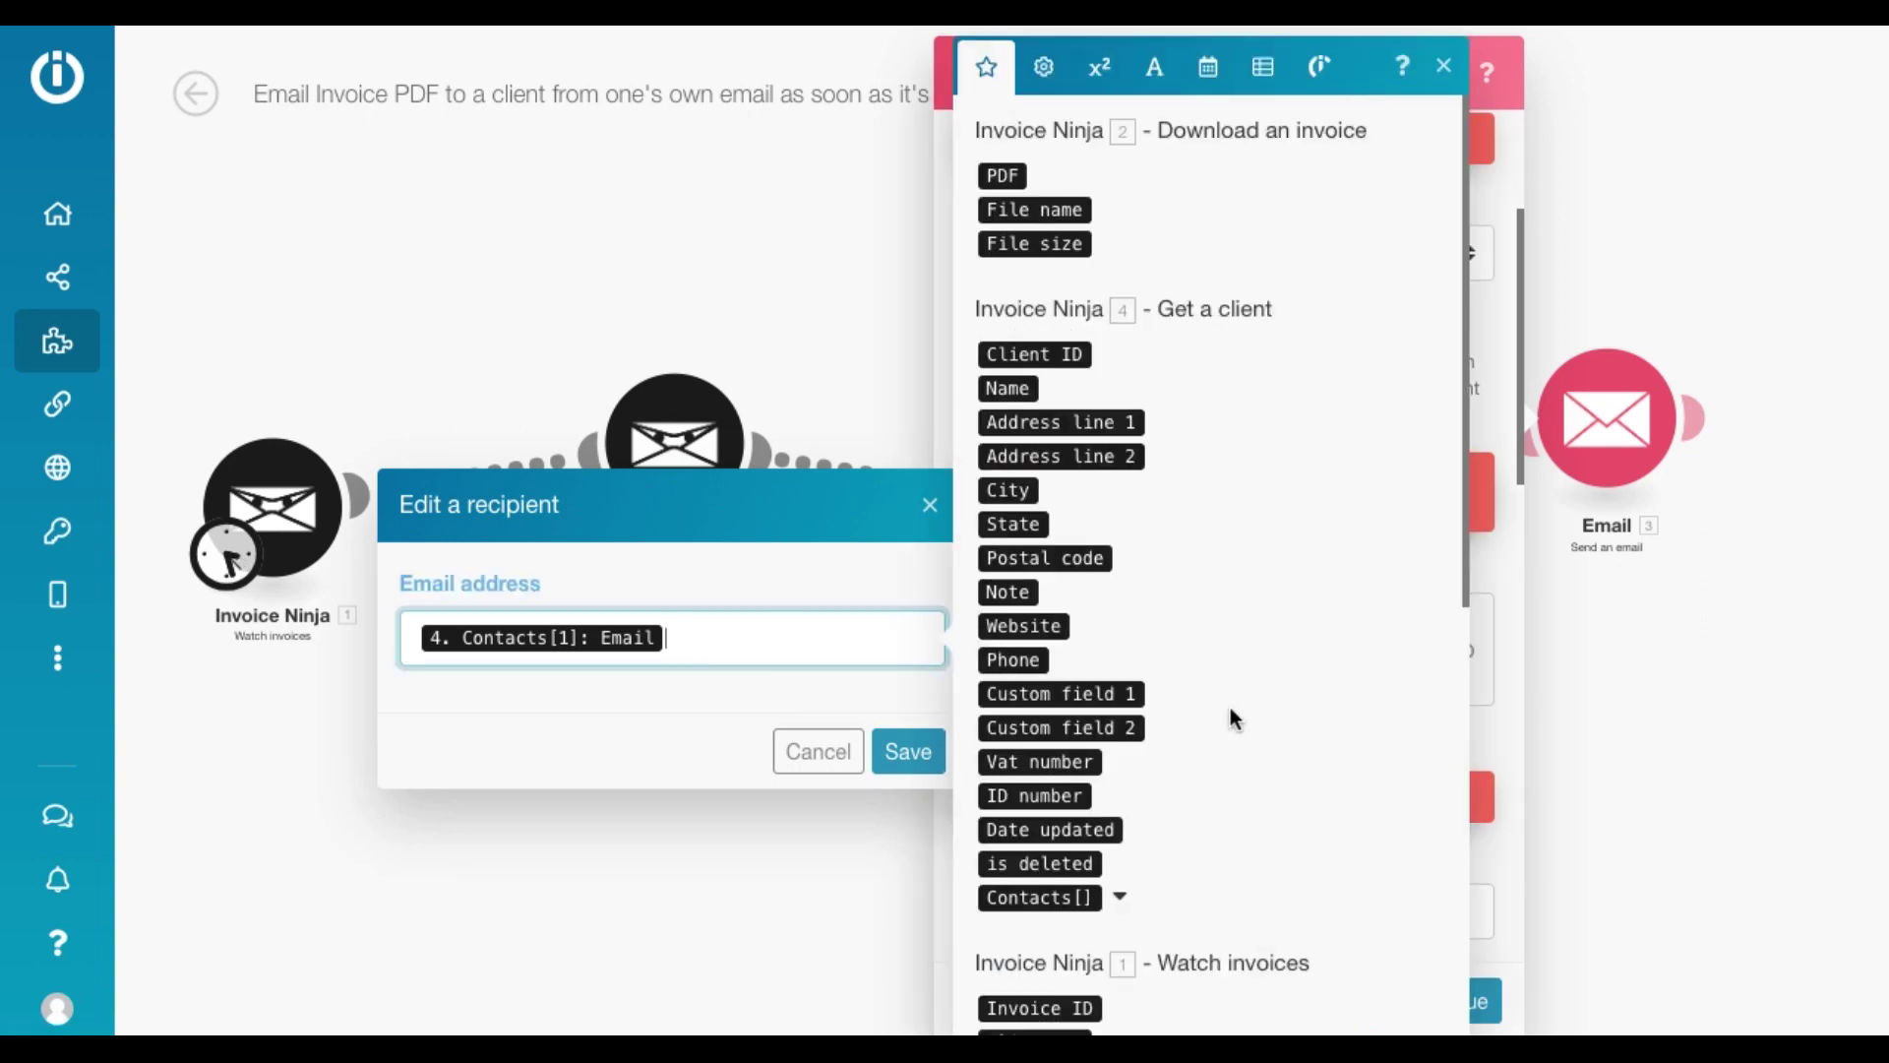
pyautogui.scroll(-1, 1210, 689)
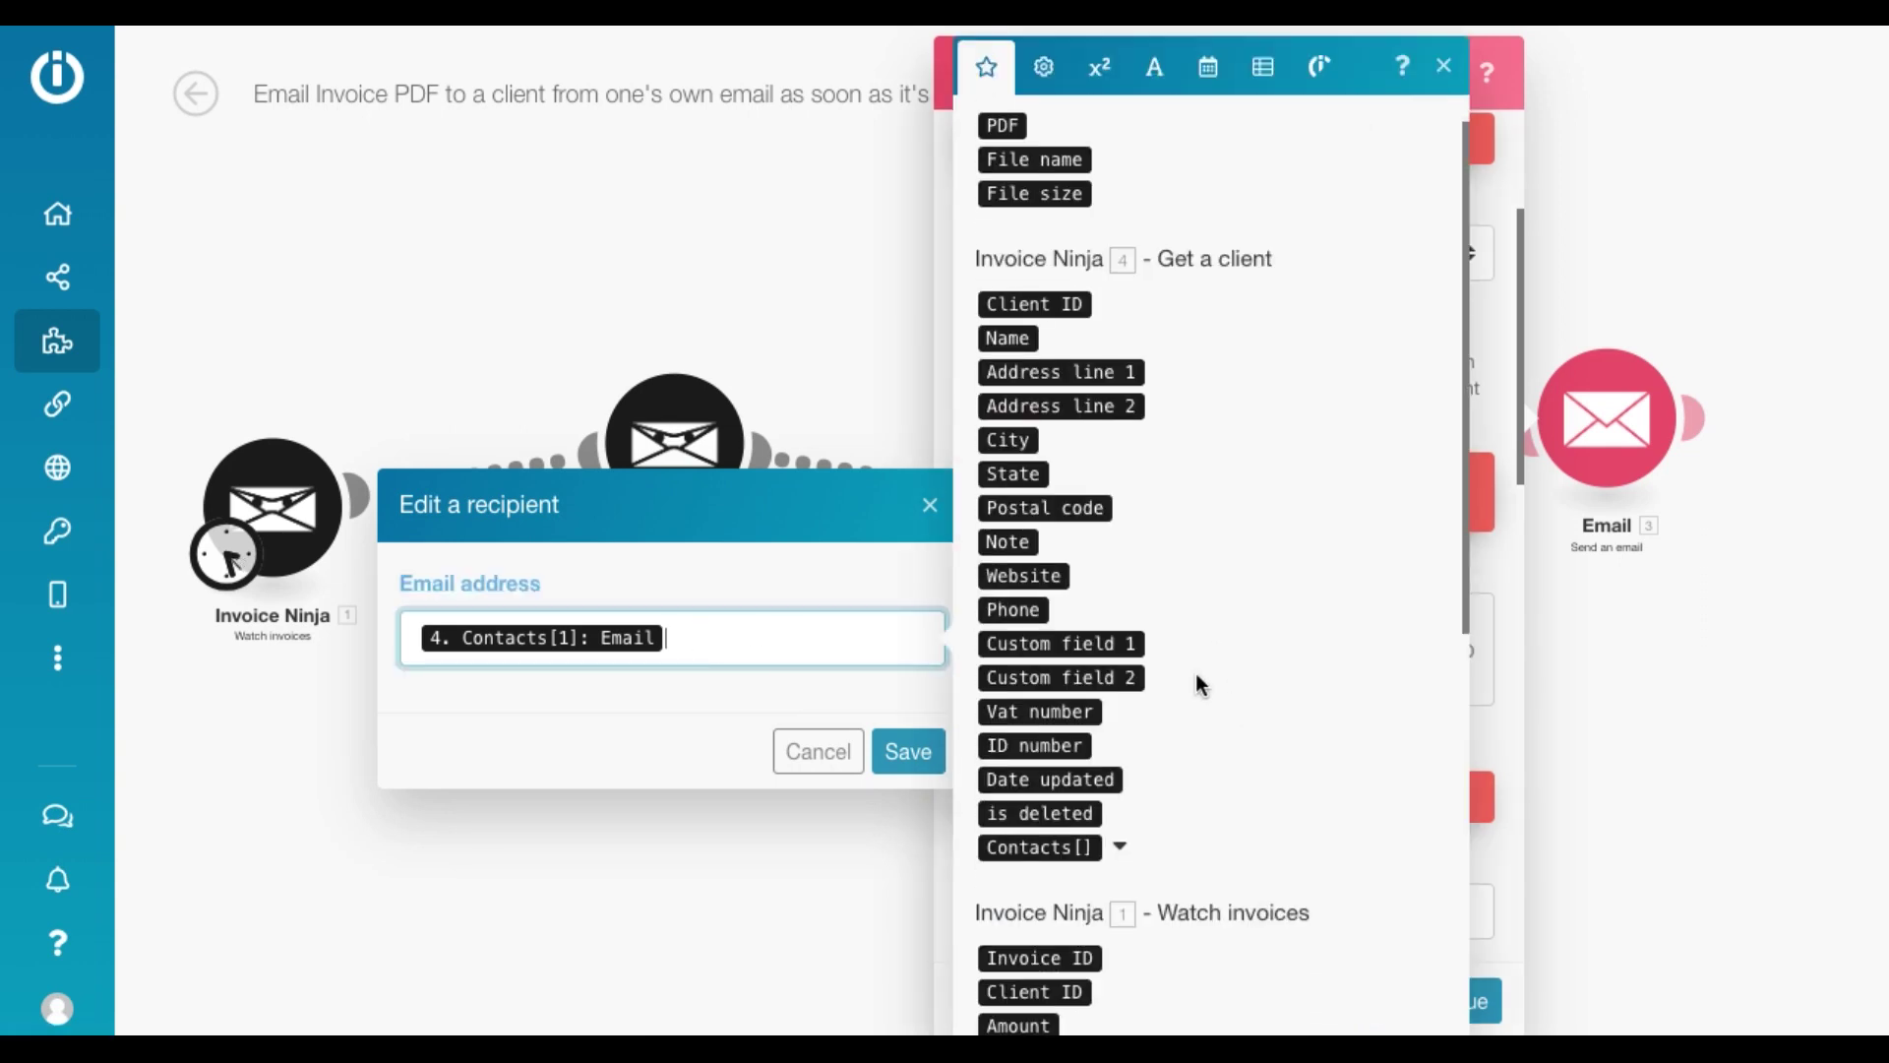
pyautogui.click(1121, 843)
pyautogui.scroll(-3, 1121, 875)
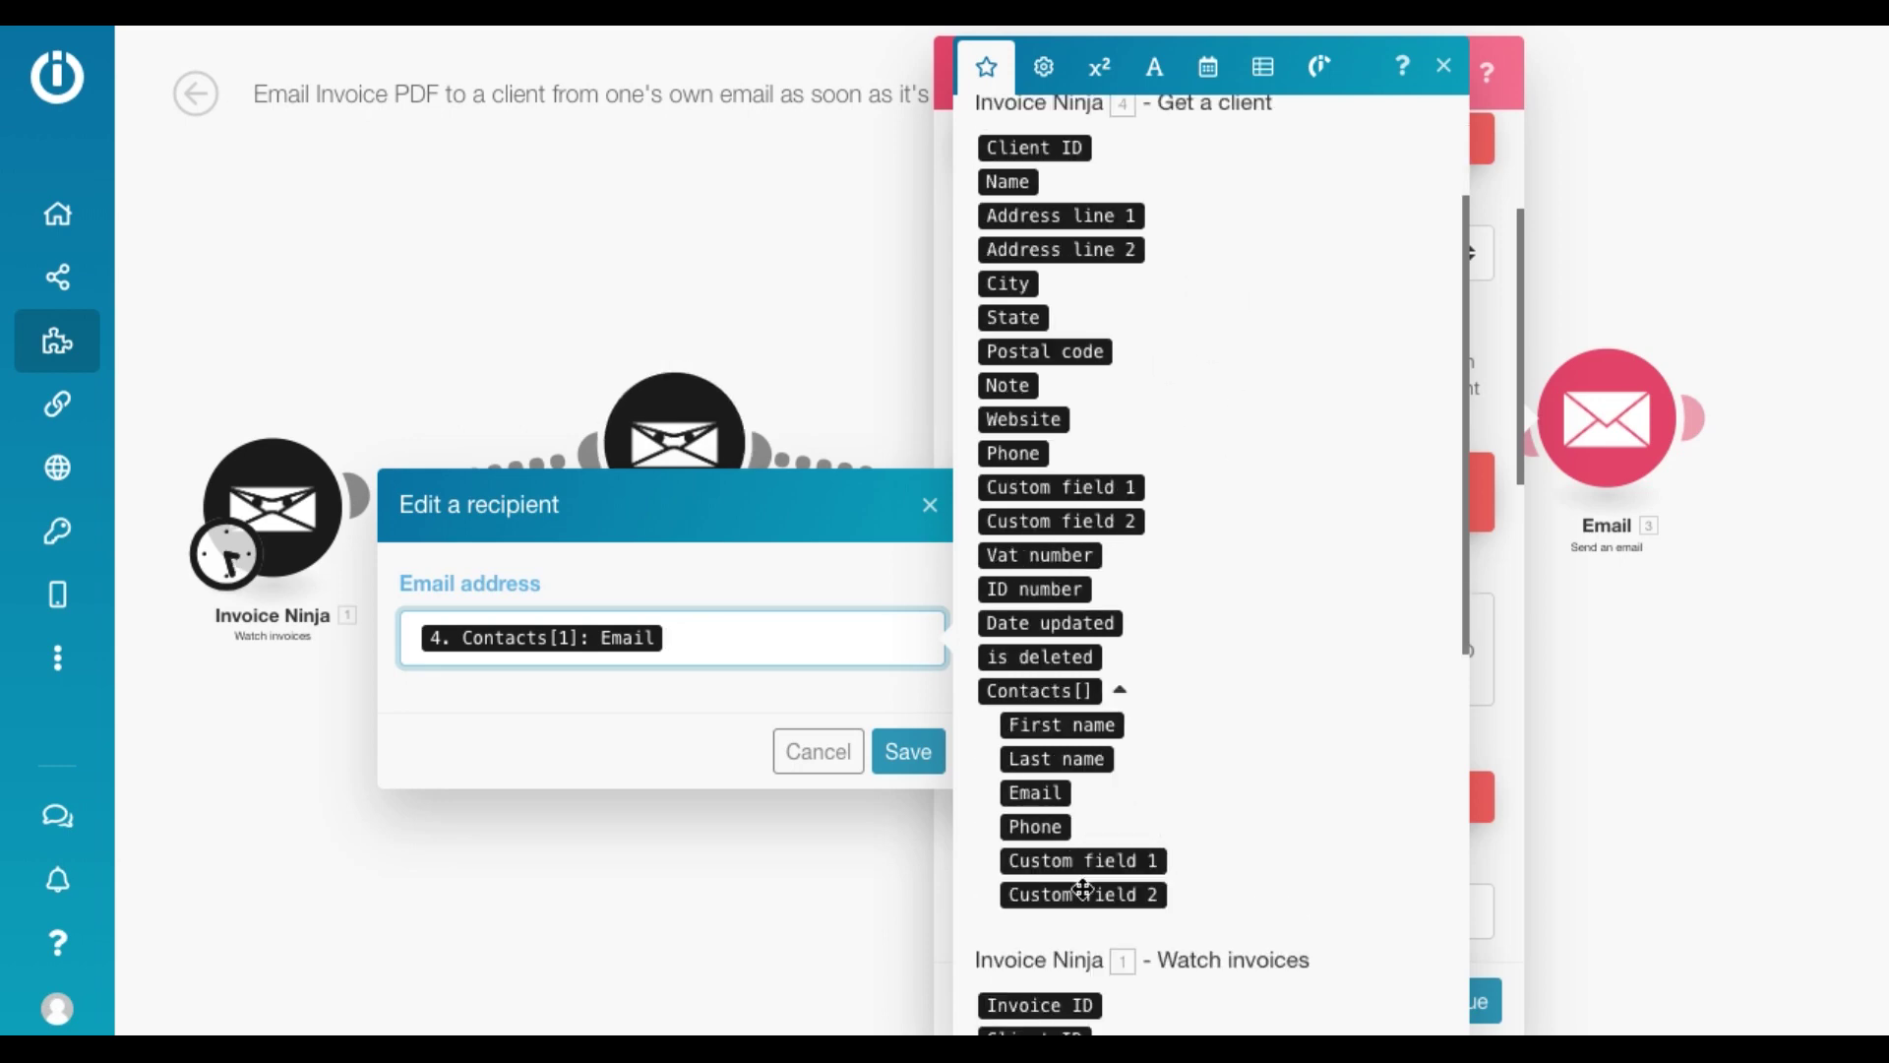
pyautogui.click(907, 750)
# - Attach the downloaded invoice PDF's file name and data, and finish the Email step
pyautogui.scroll(-4, 1359, 791)
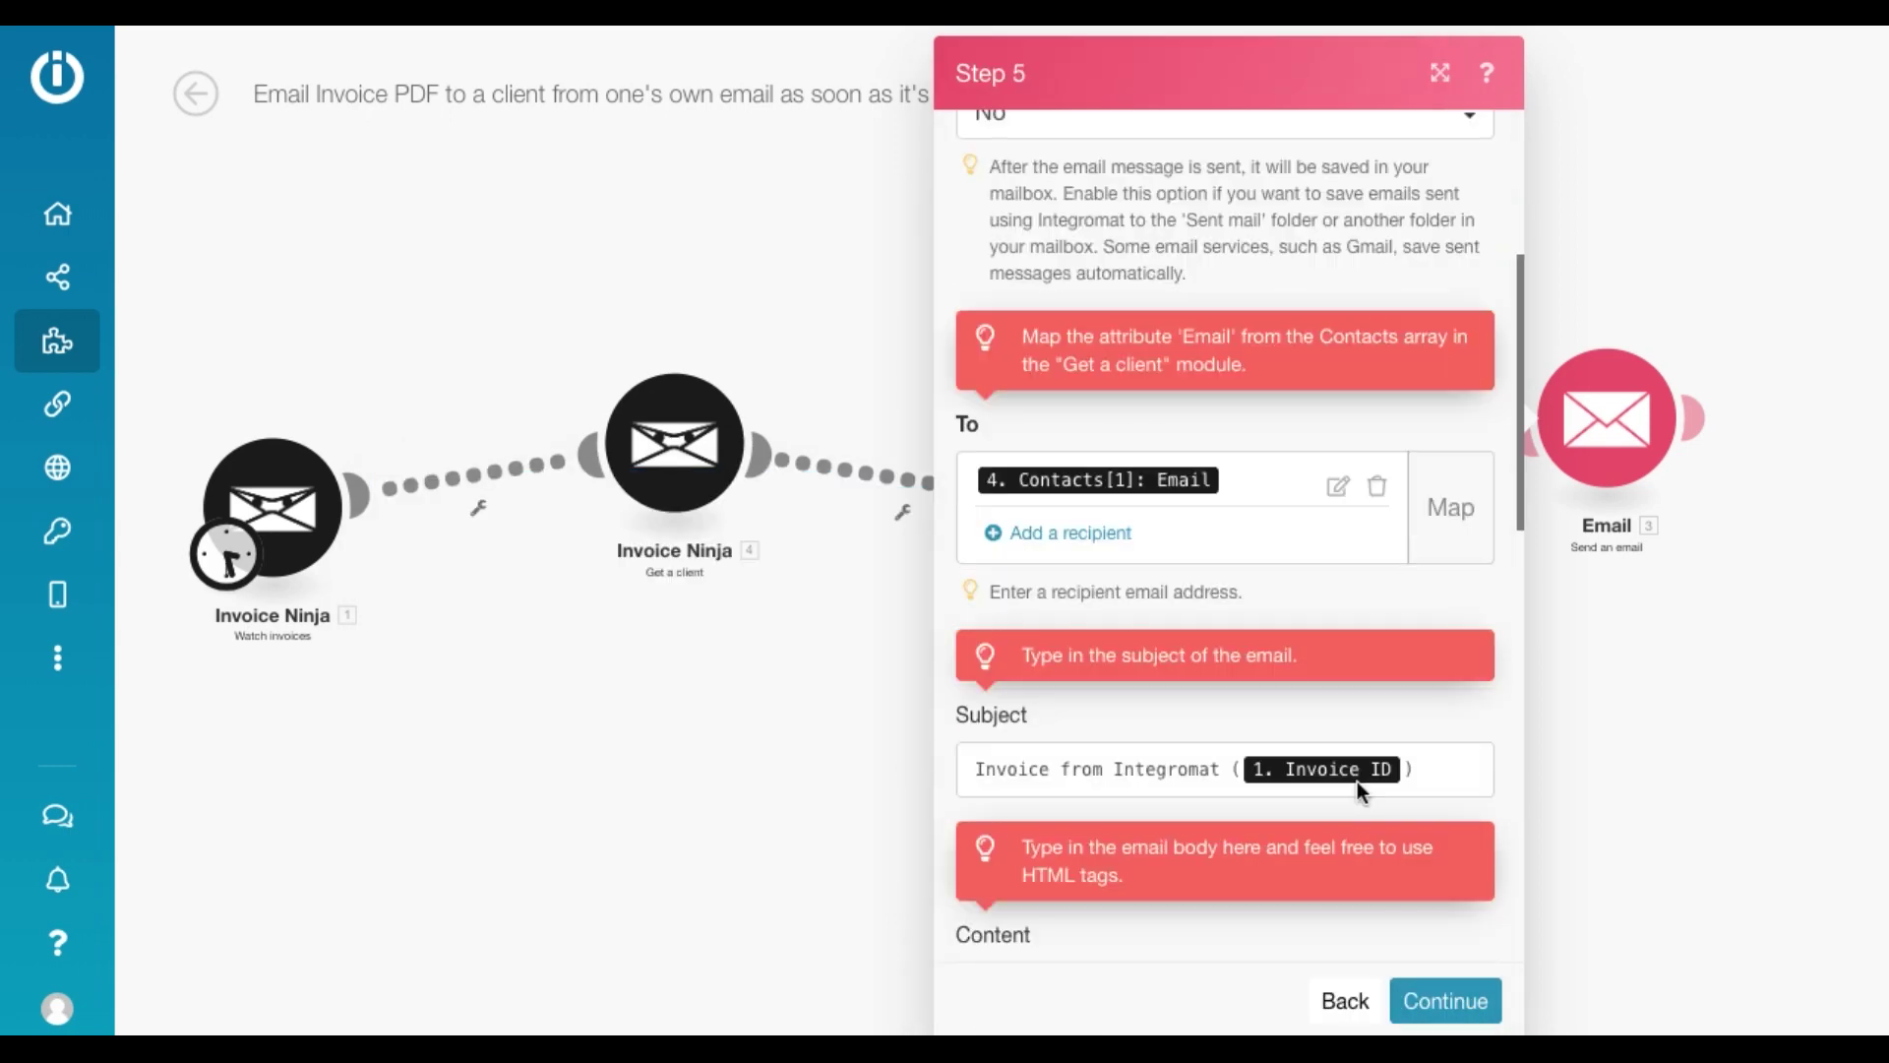
pyautogui.scroll(-3, 1221, 601)
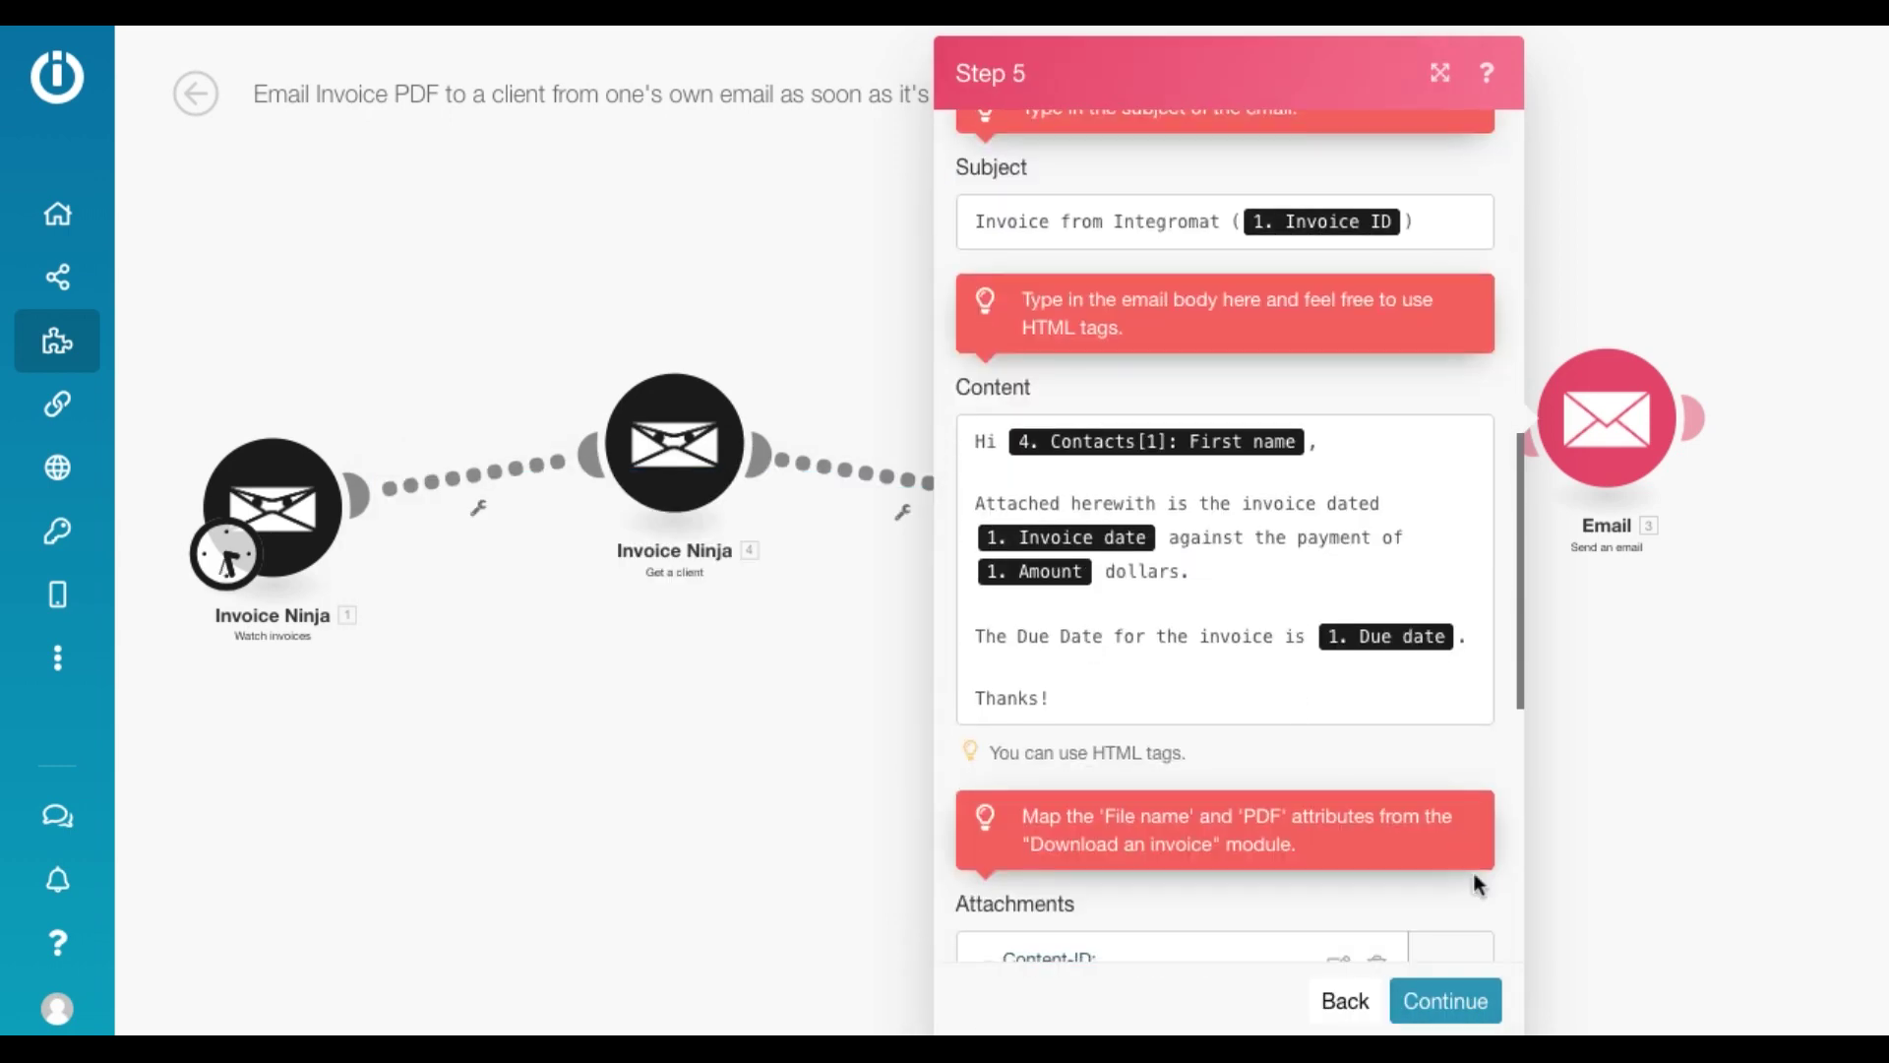
pyautogui.scroll(-3, 1269, 595)
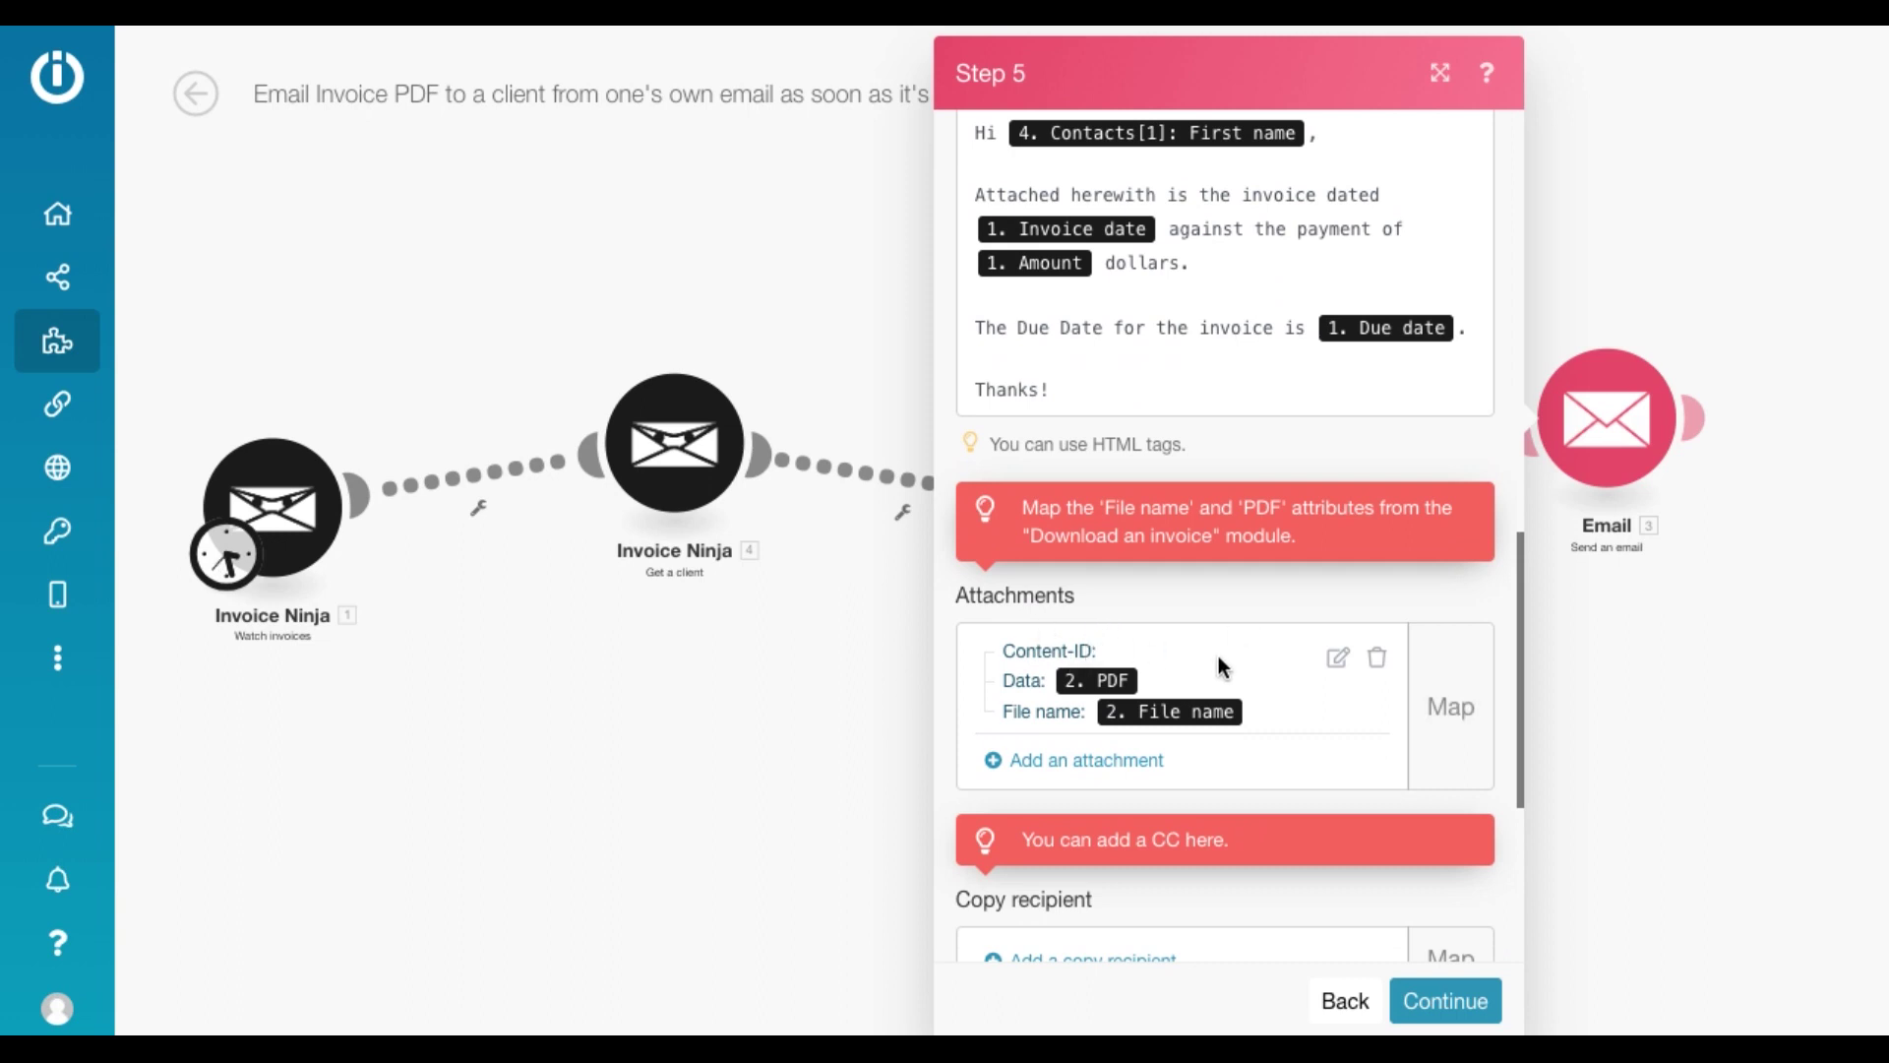
pyautogui.click(1340, 659)
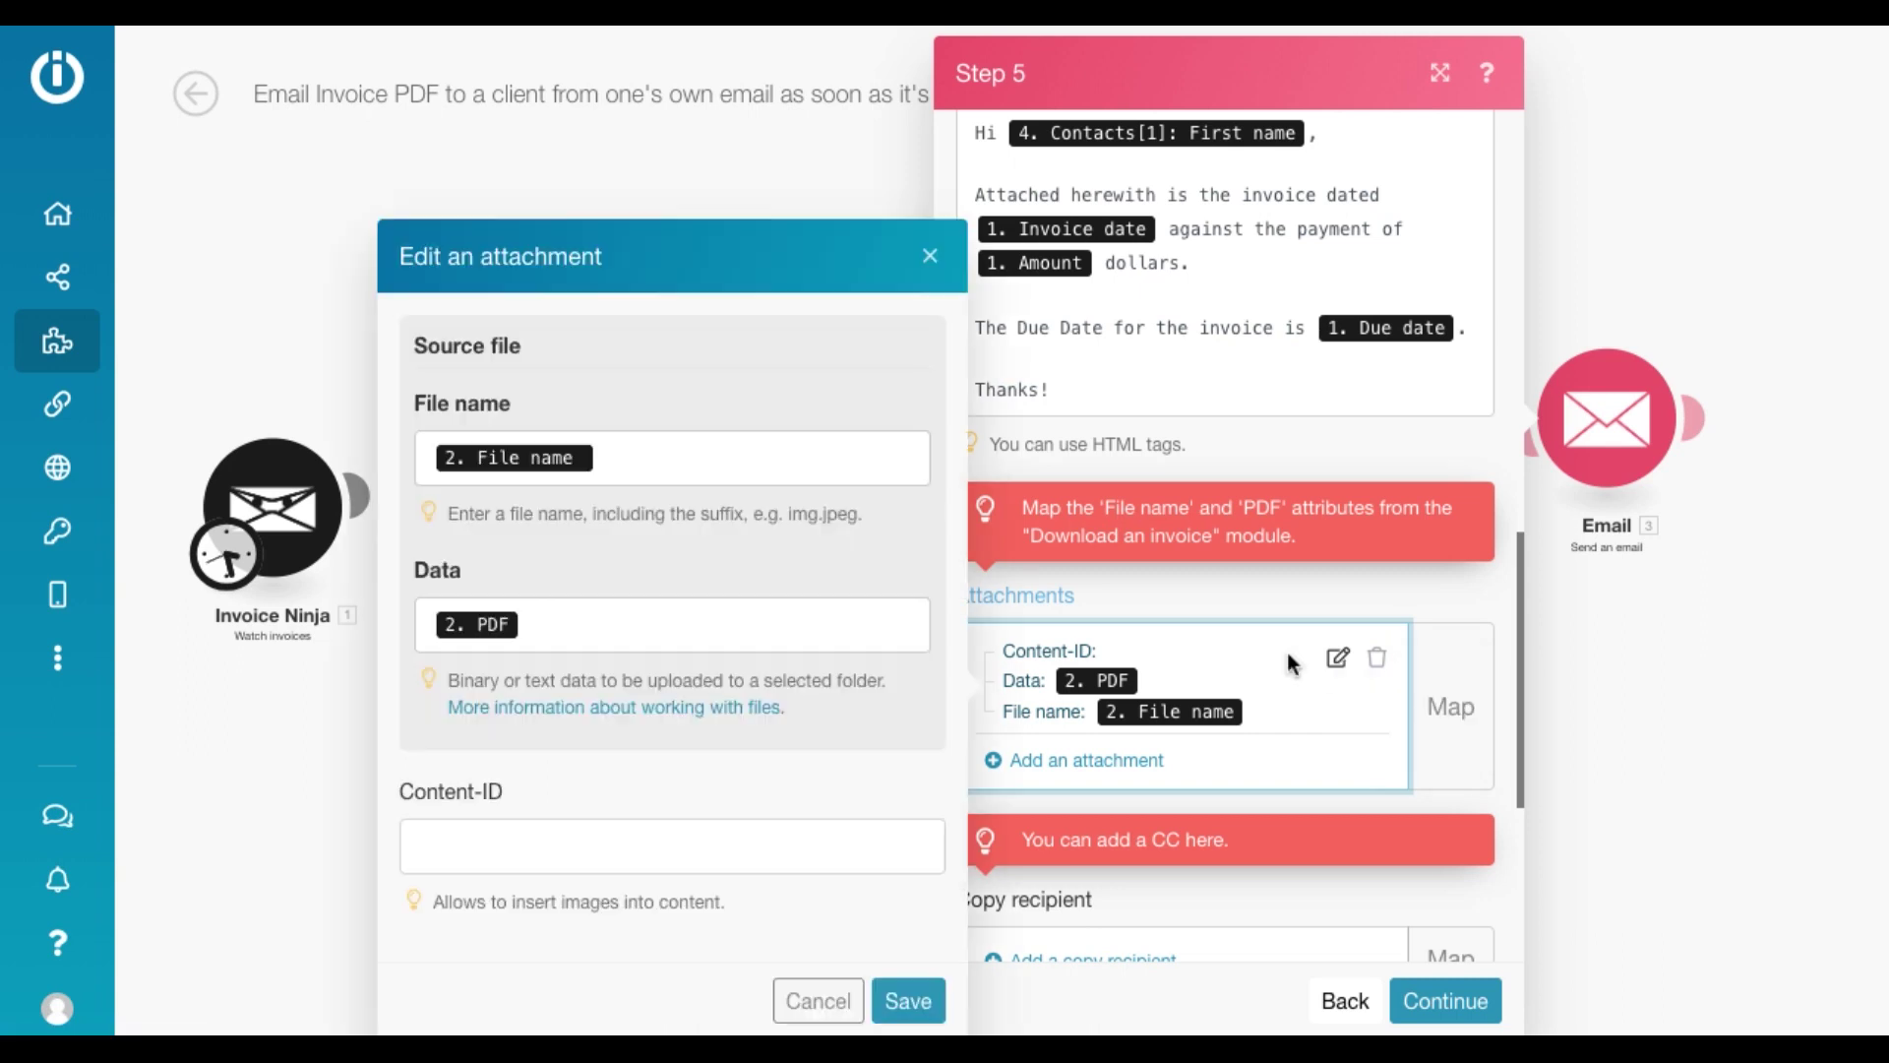
pyautogui.click(694, 449)
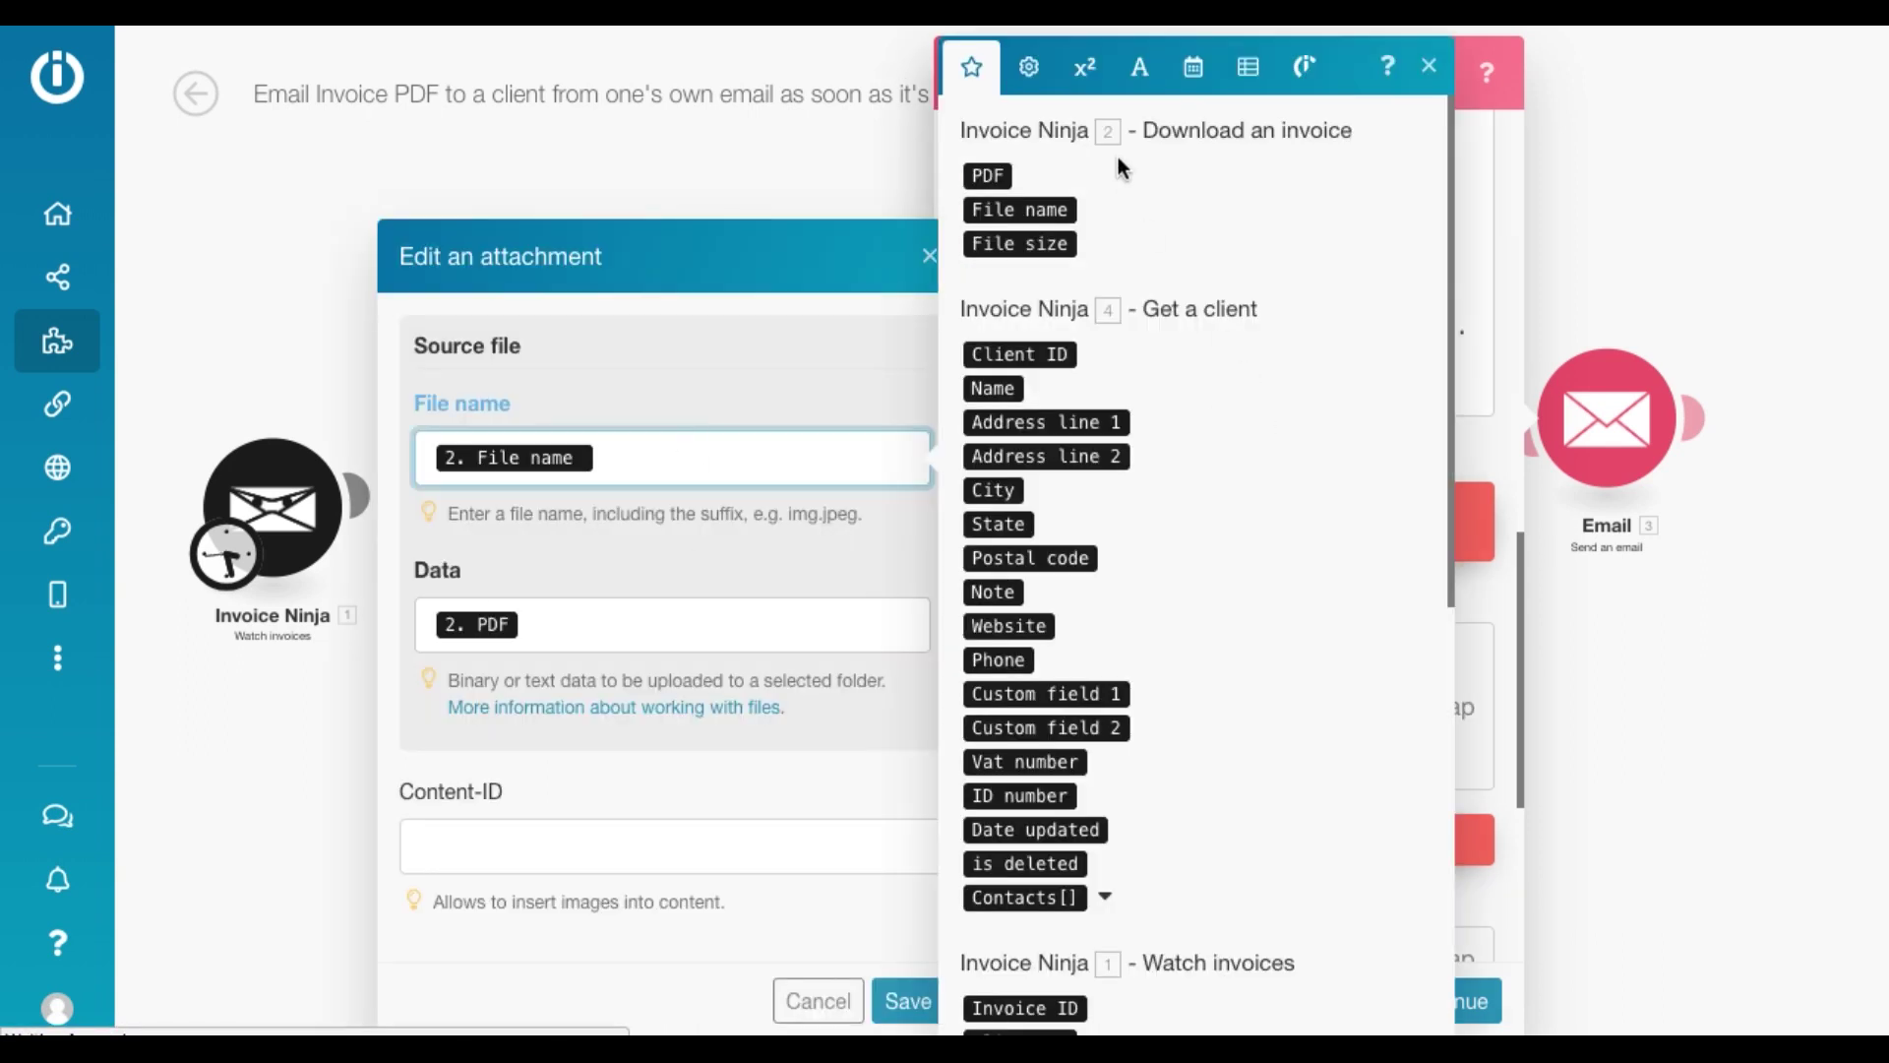
pyautogui.click(583, 612)
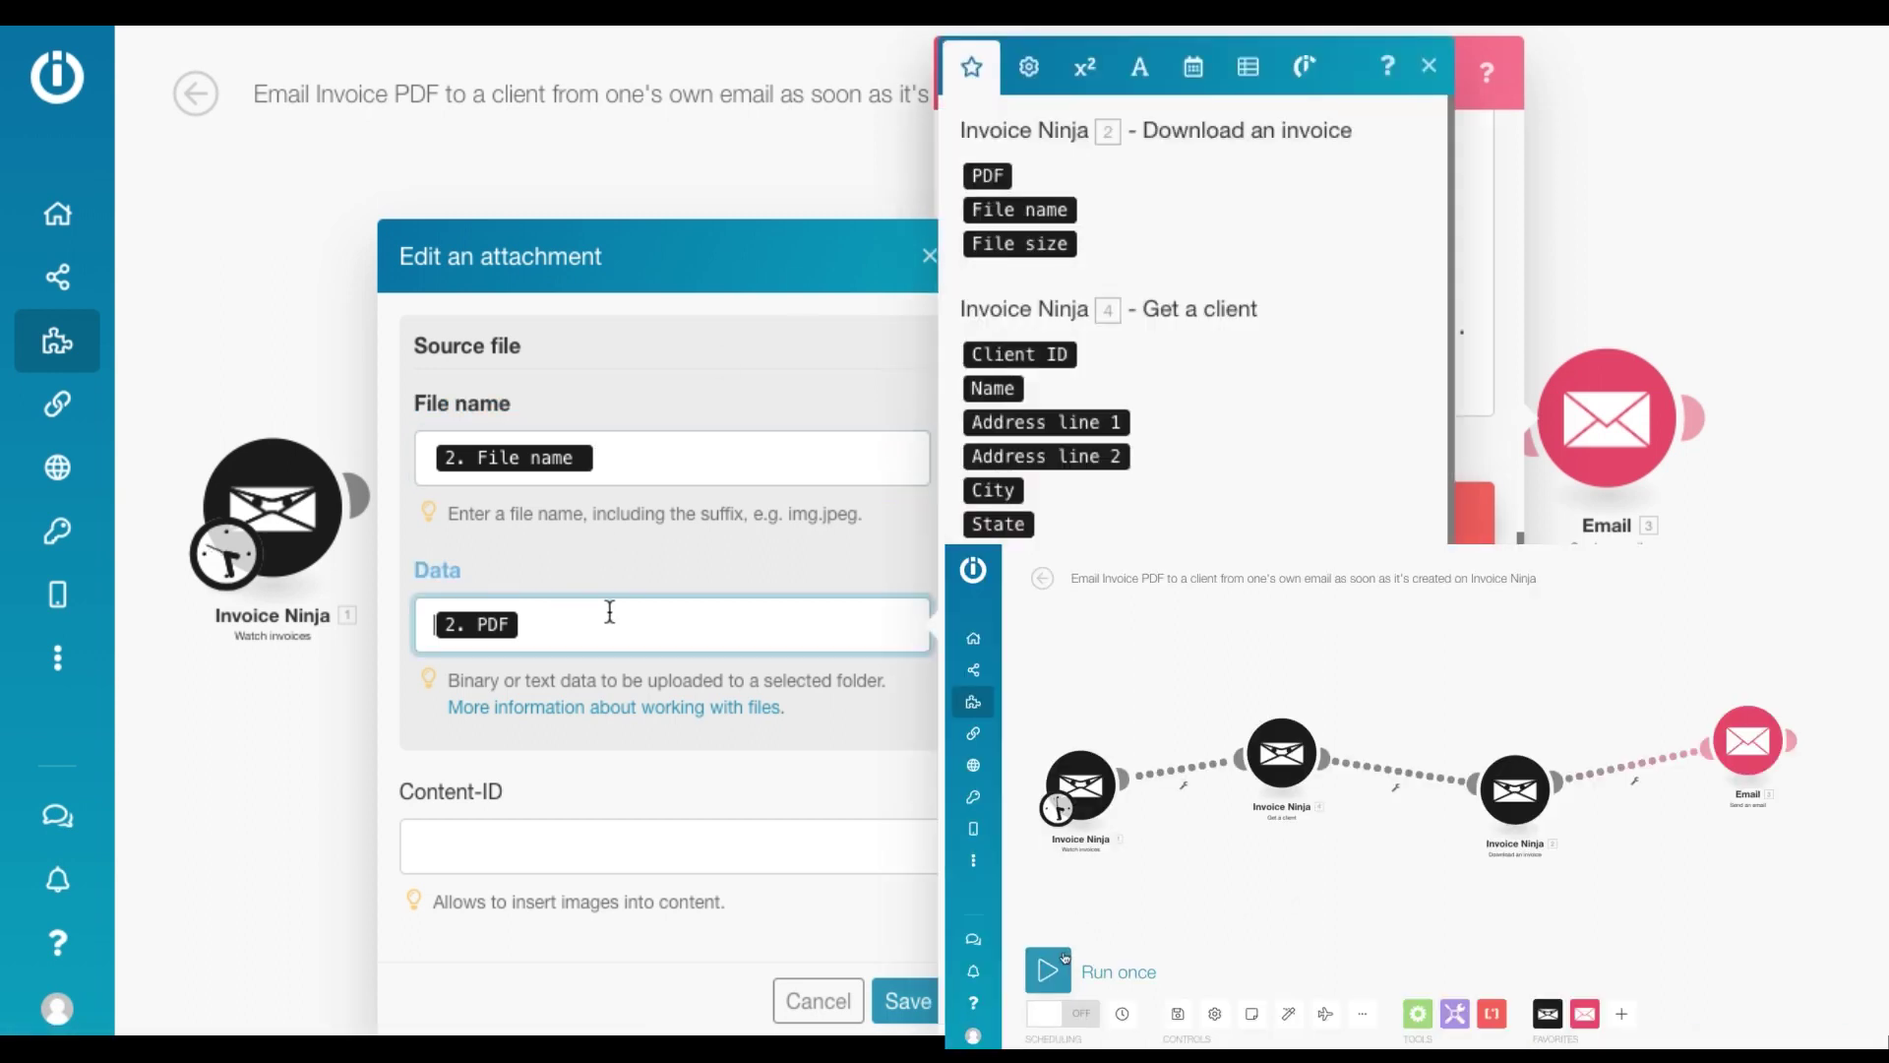
pyautogui.click(907, 994)
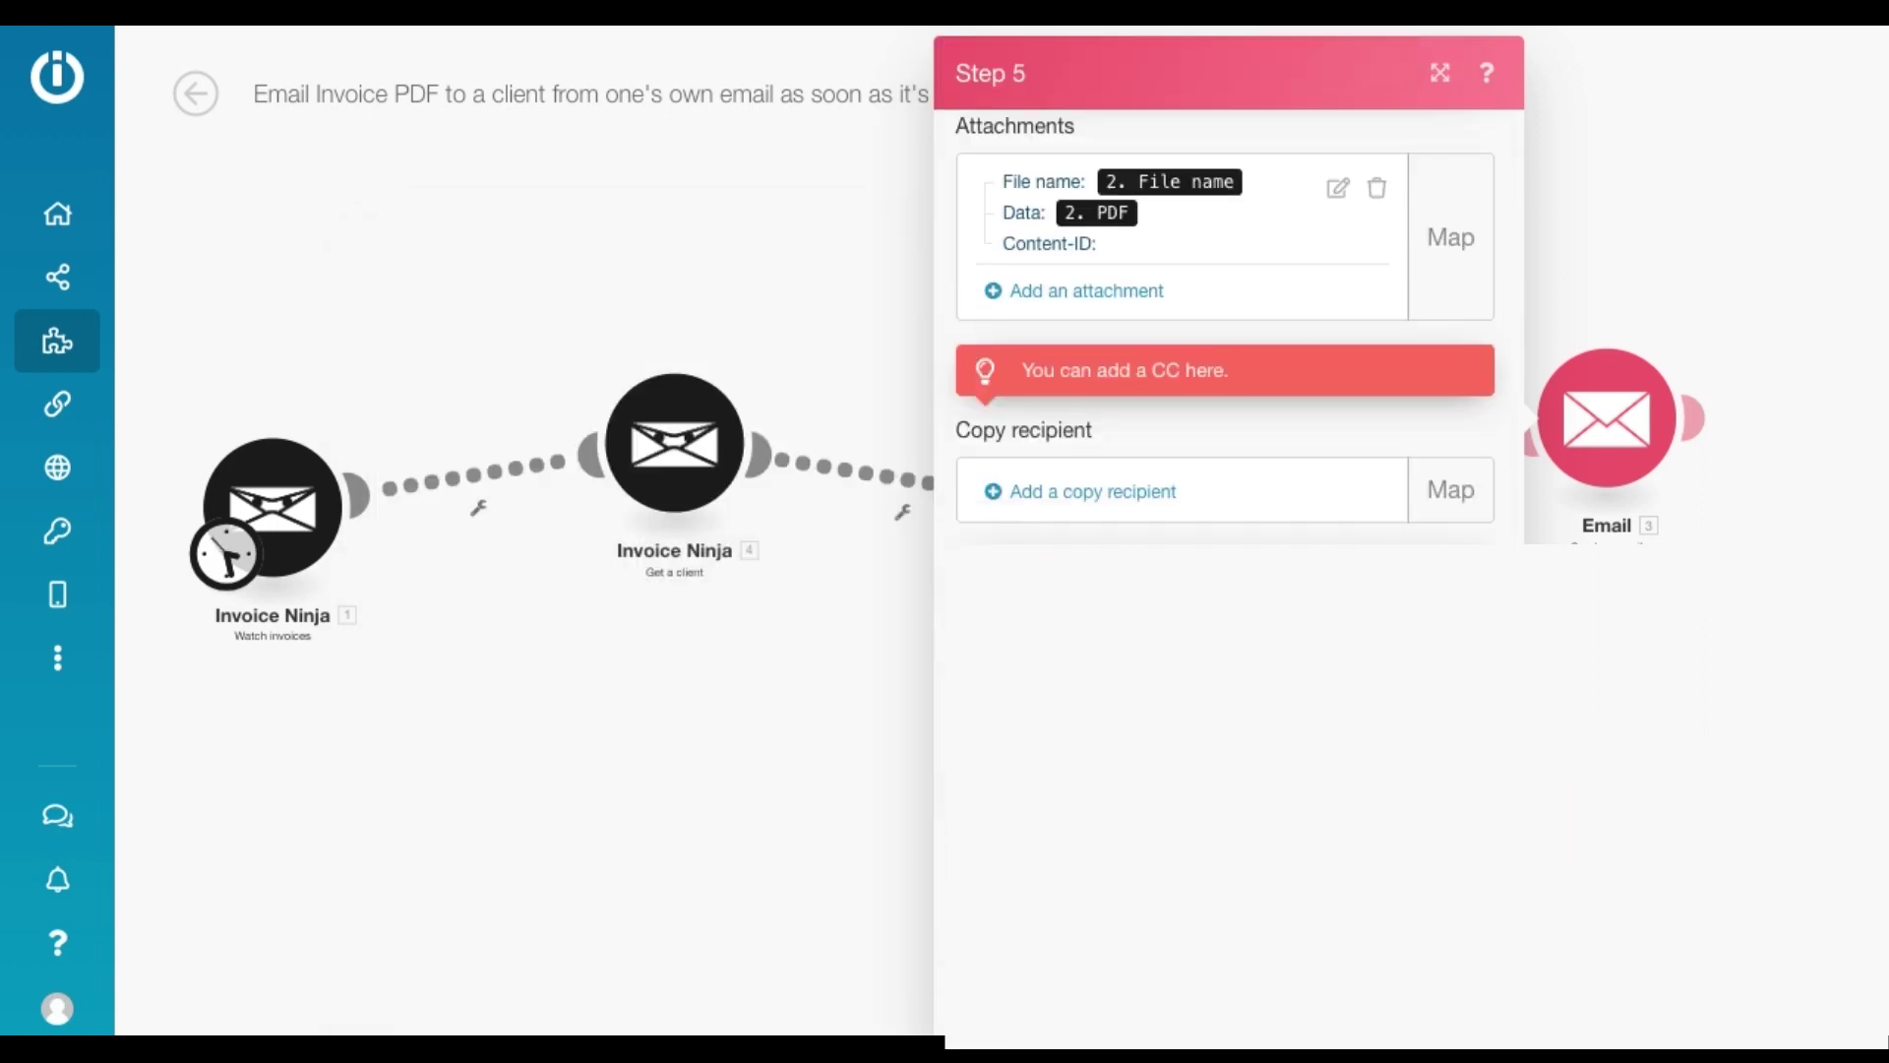
pyautogui.click(1433, 1000)
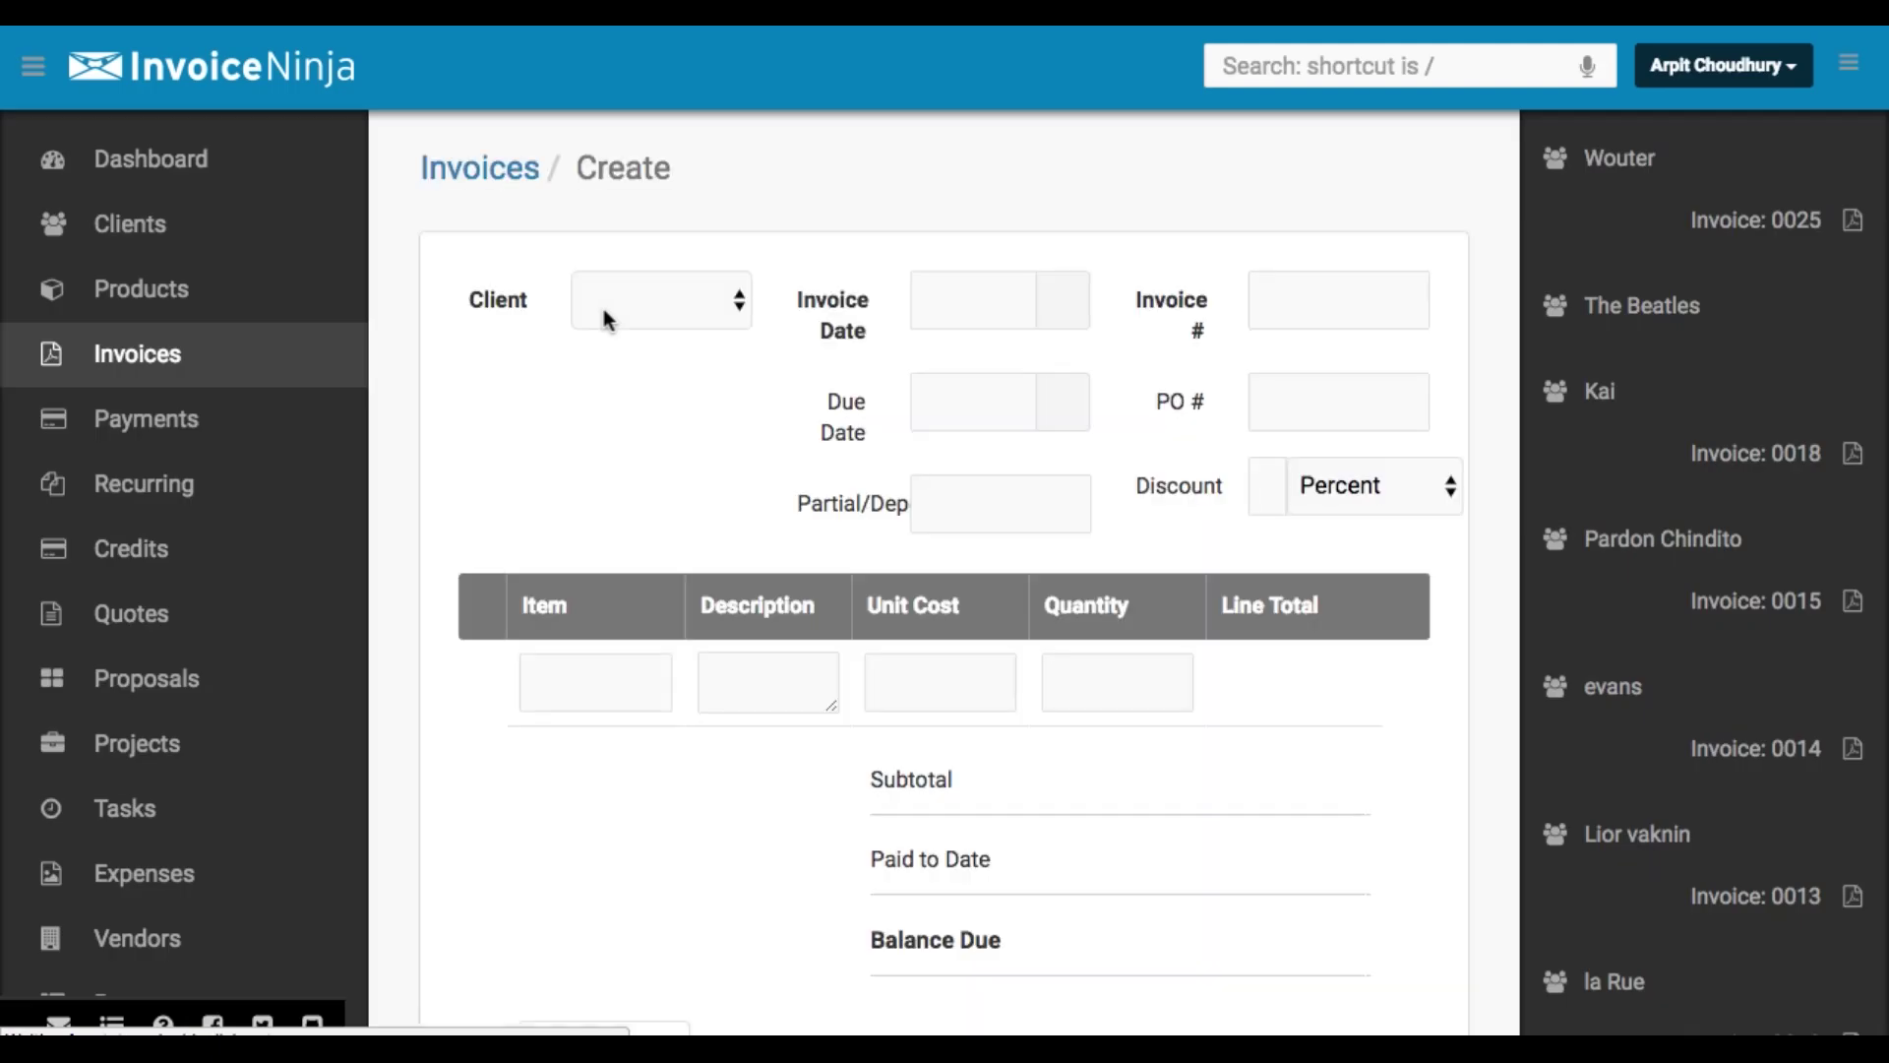
# - Create an invoice for The Beatles with one Gold line item at 799.00
pyautogui.write('the')
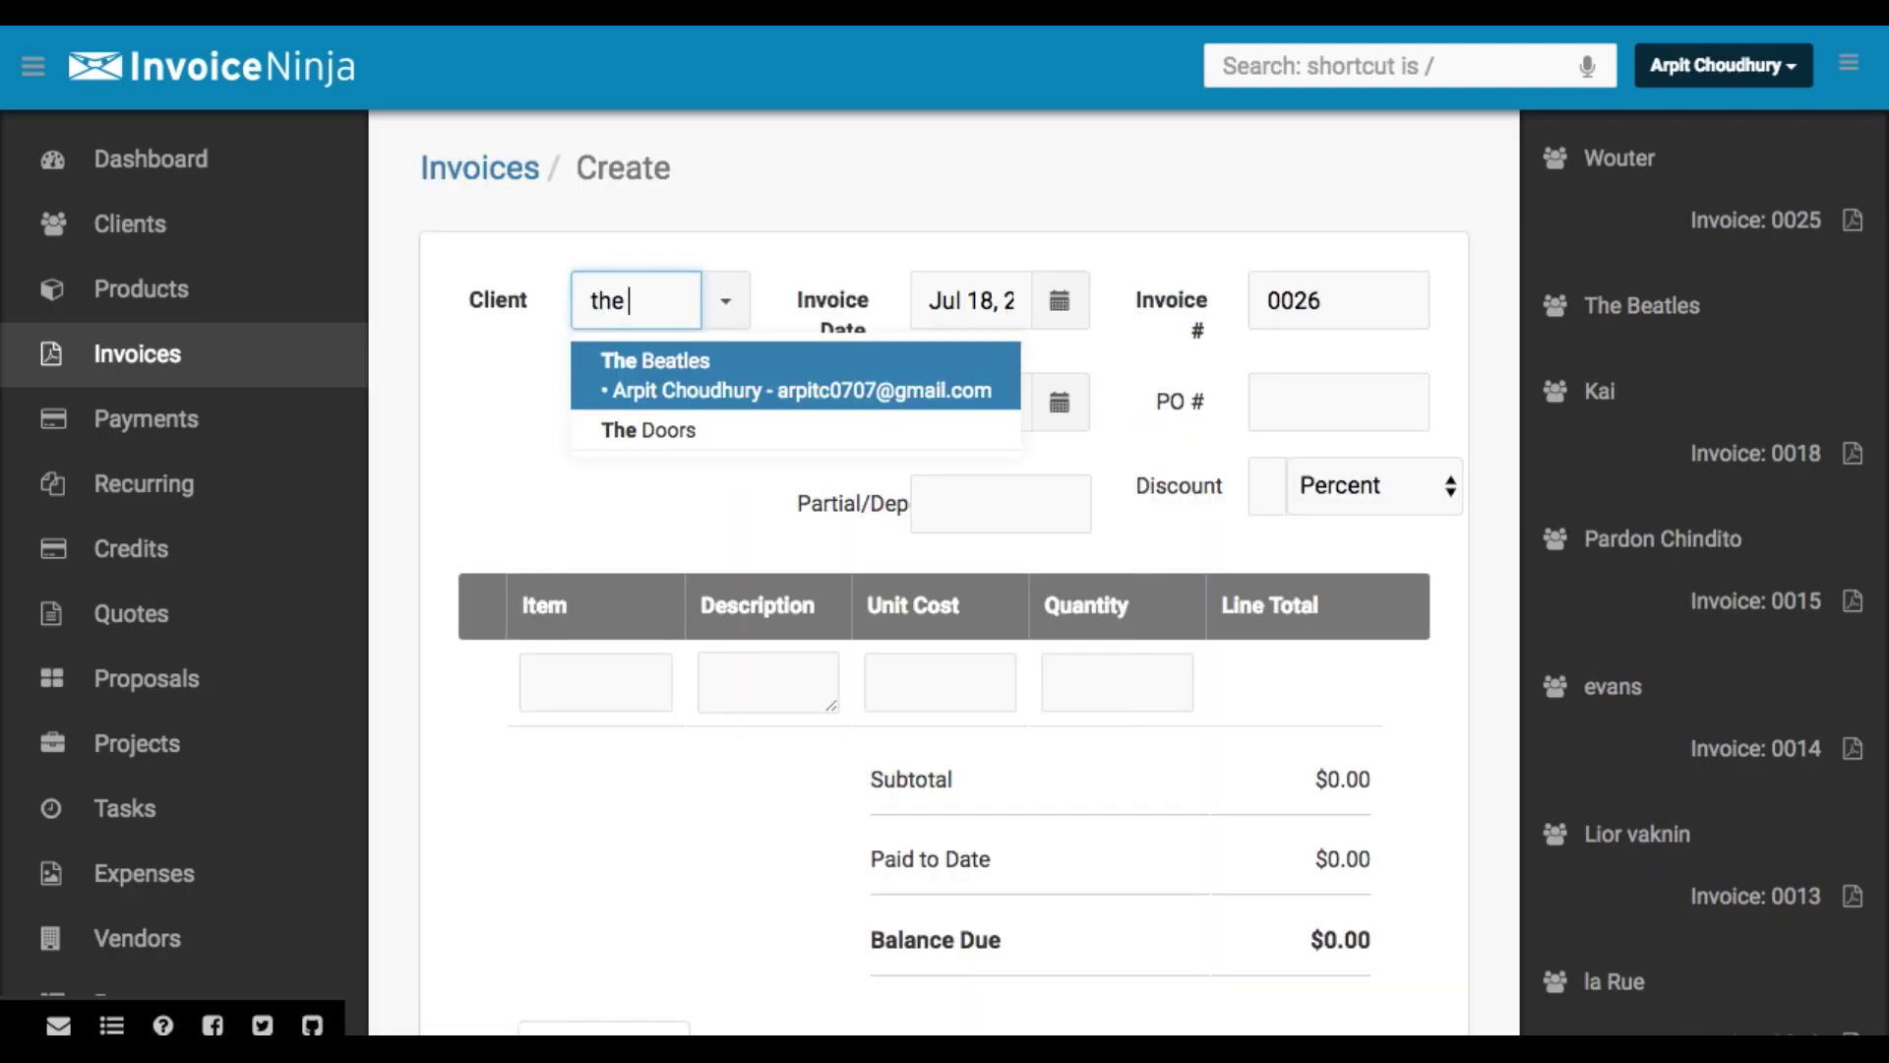
pyautogui.click(723, 387)
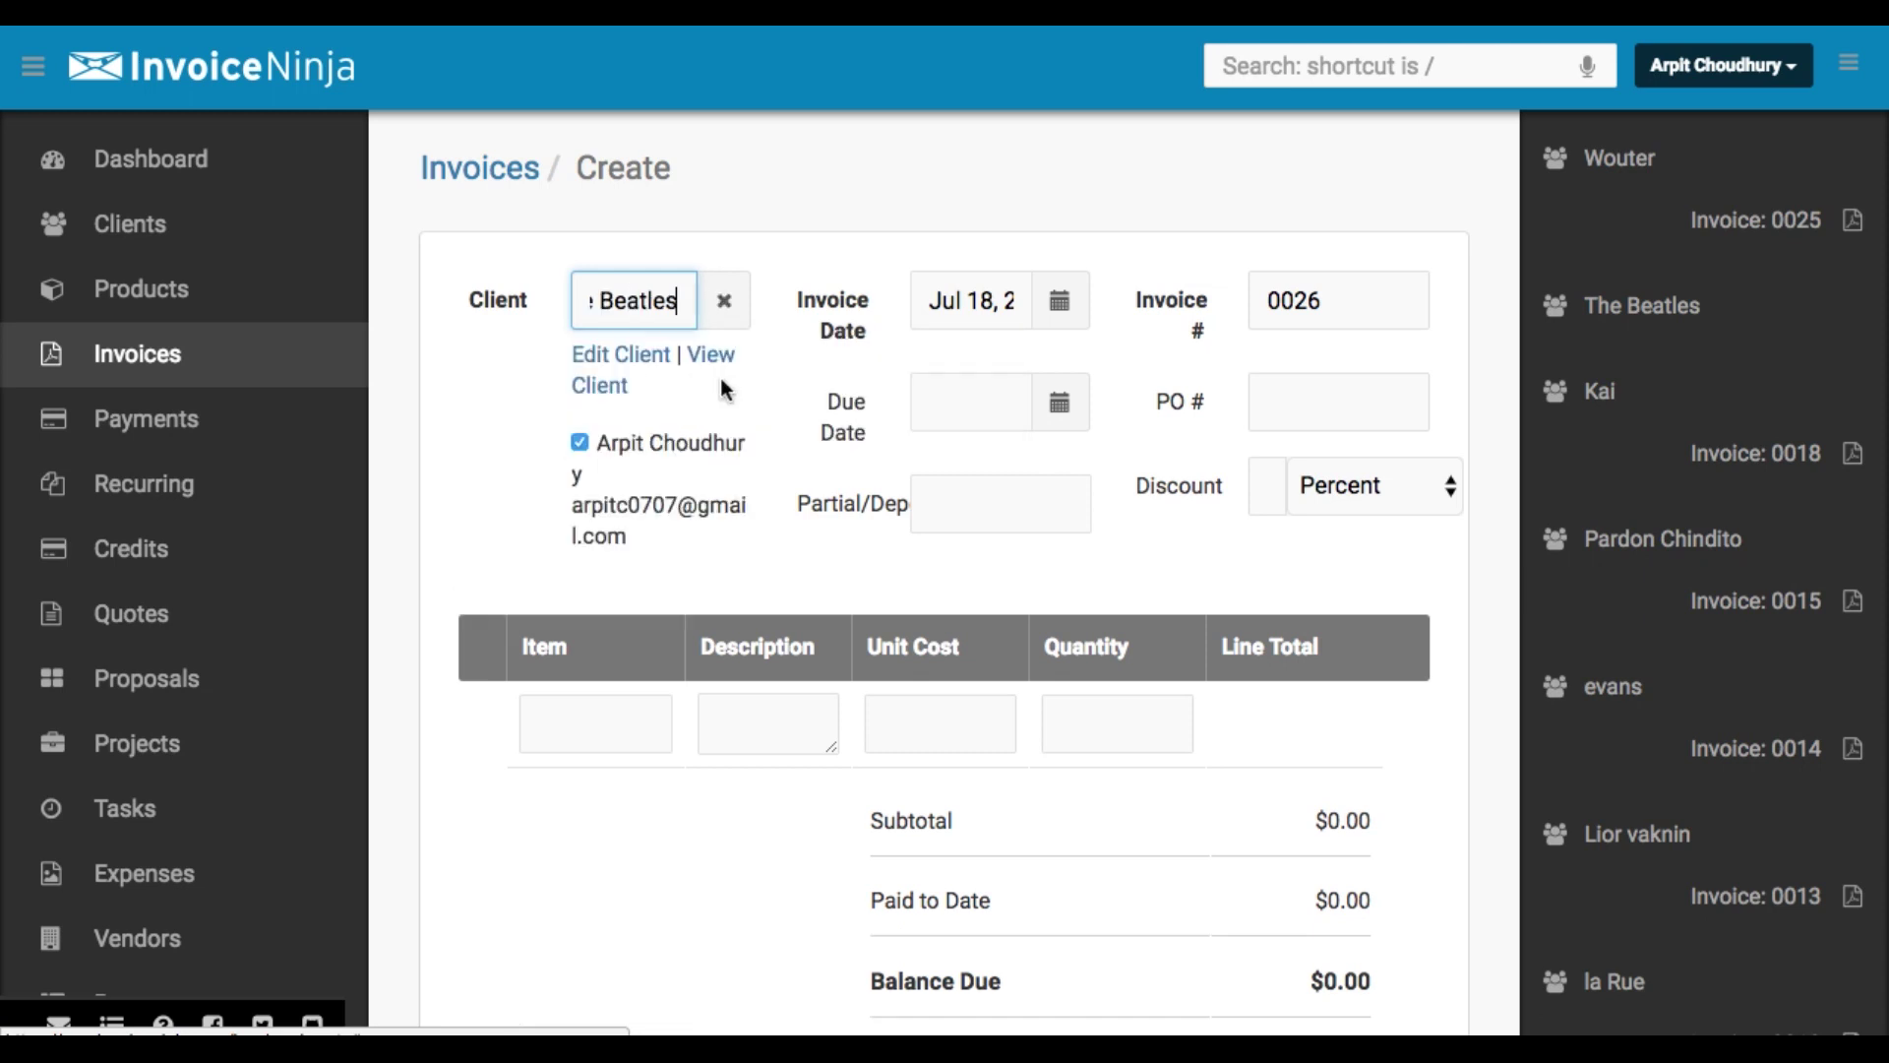
pyautogui.scroll(-2, 718, 645)
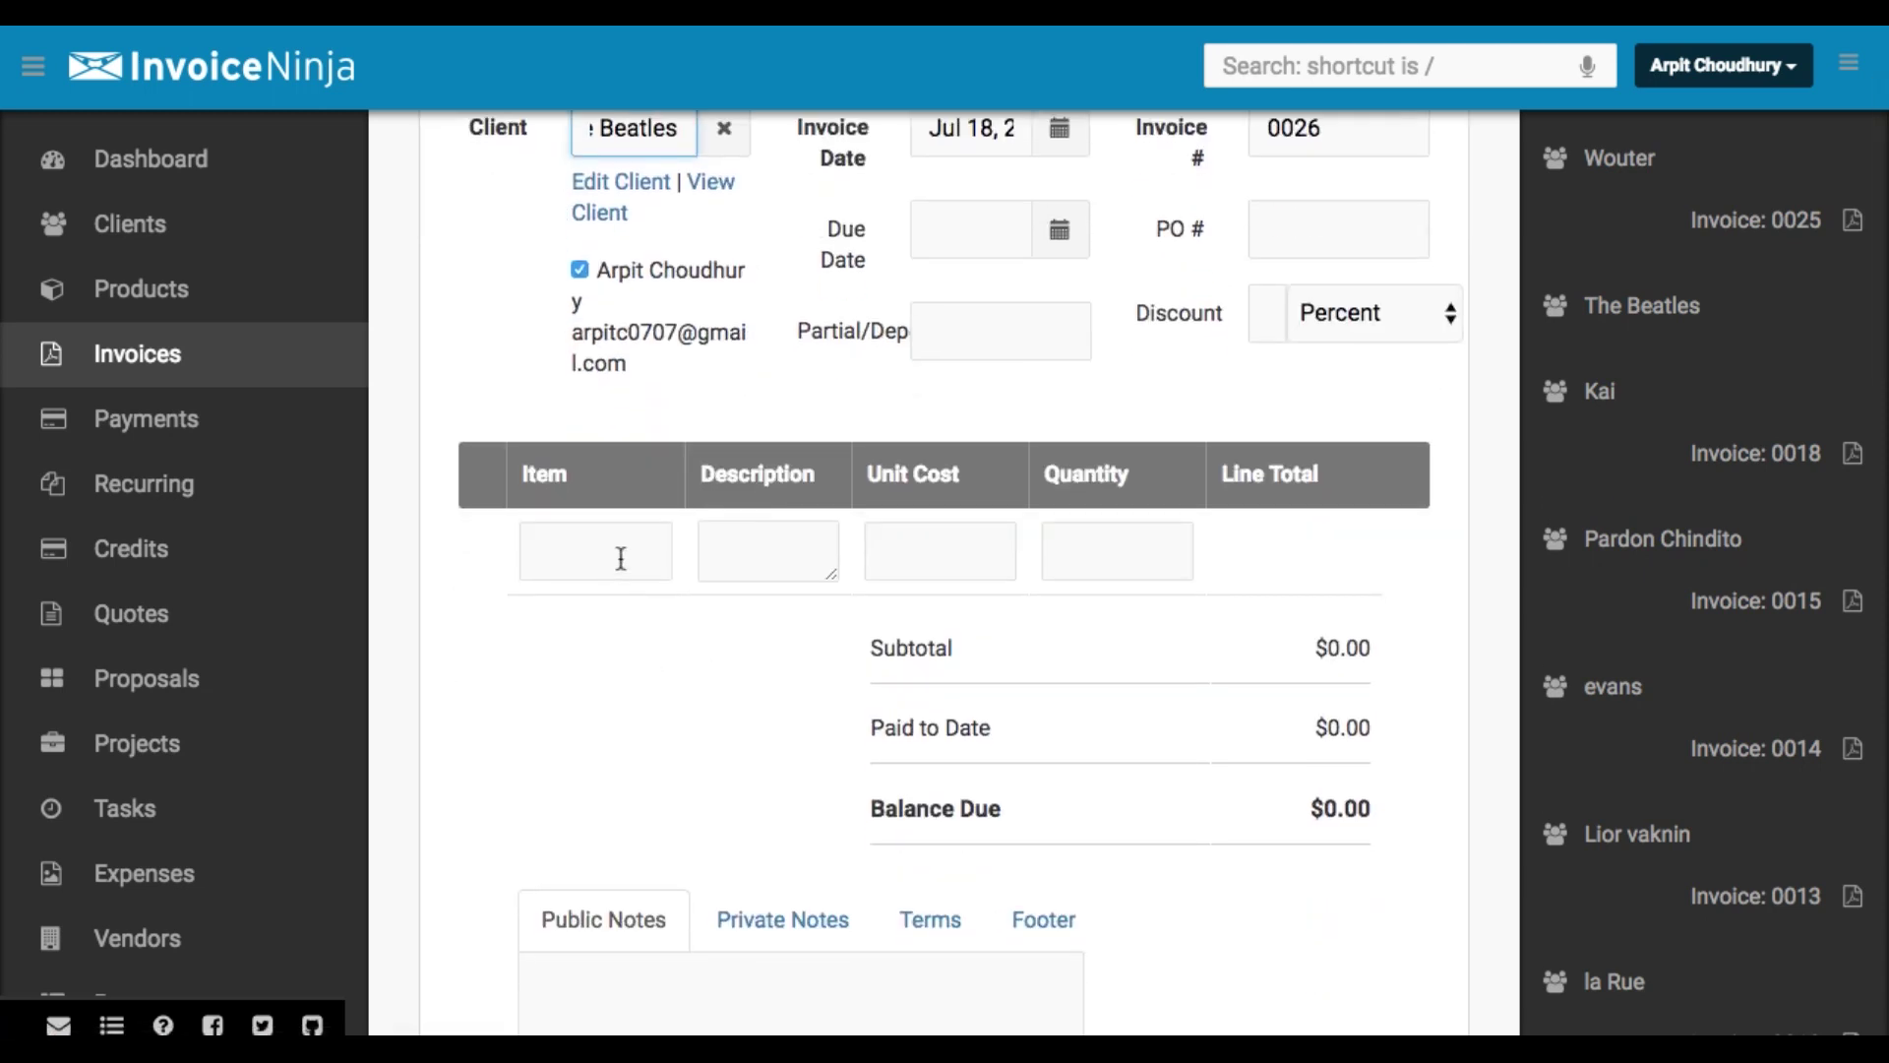
pyautogui.click(621, 558)
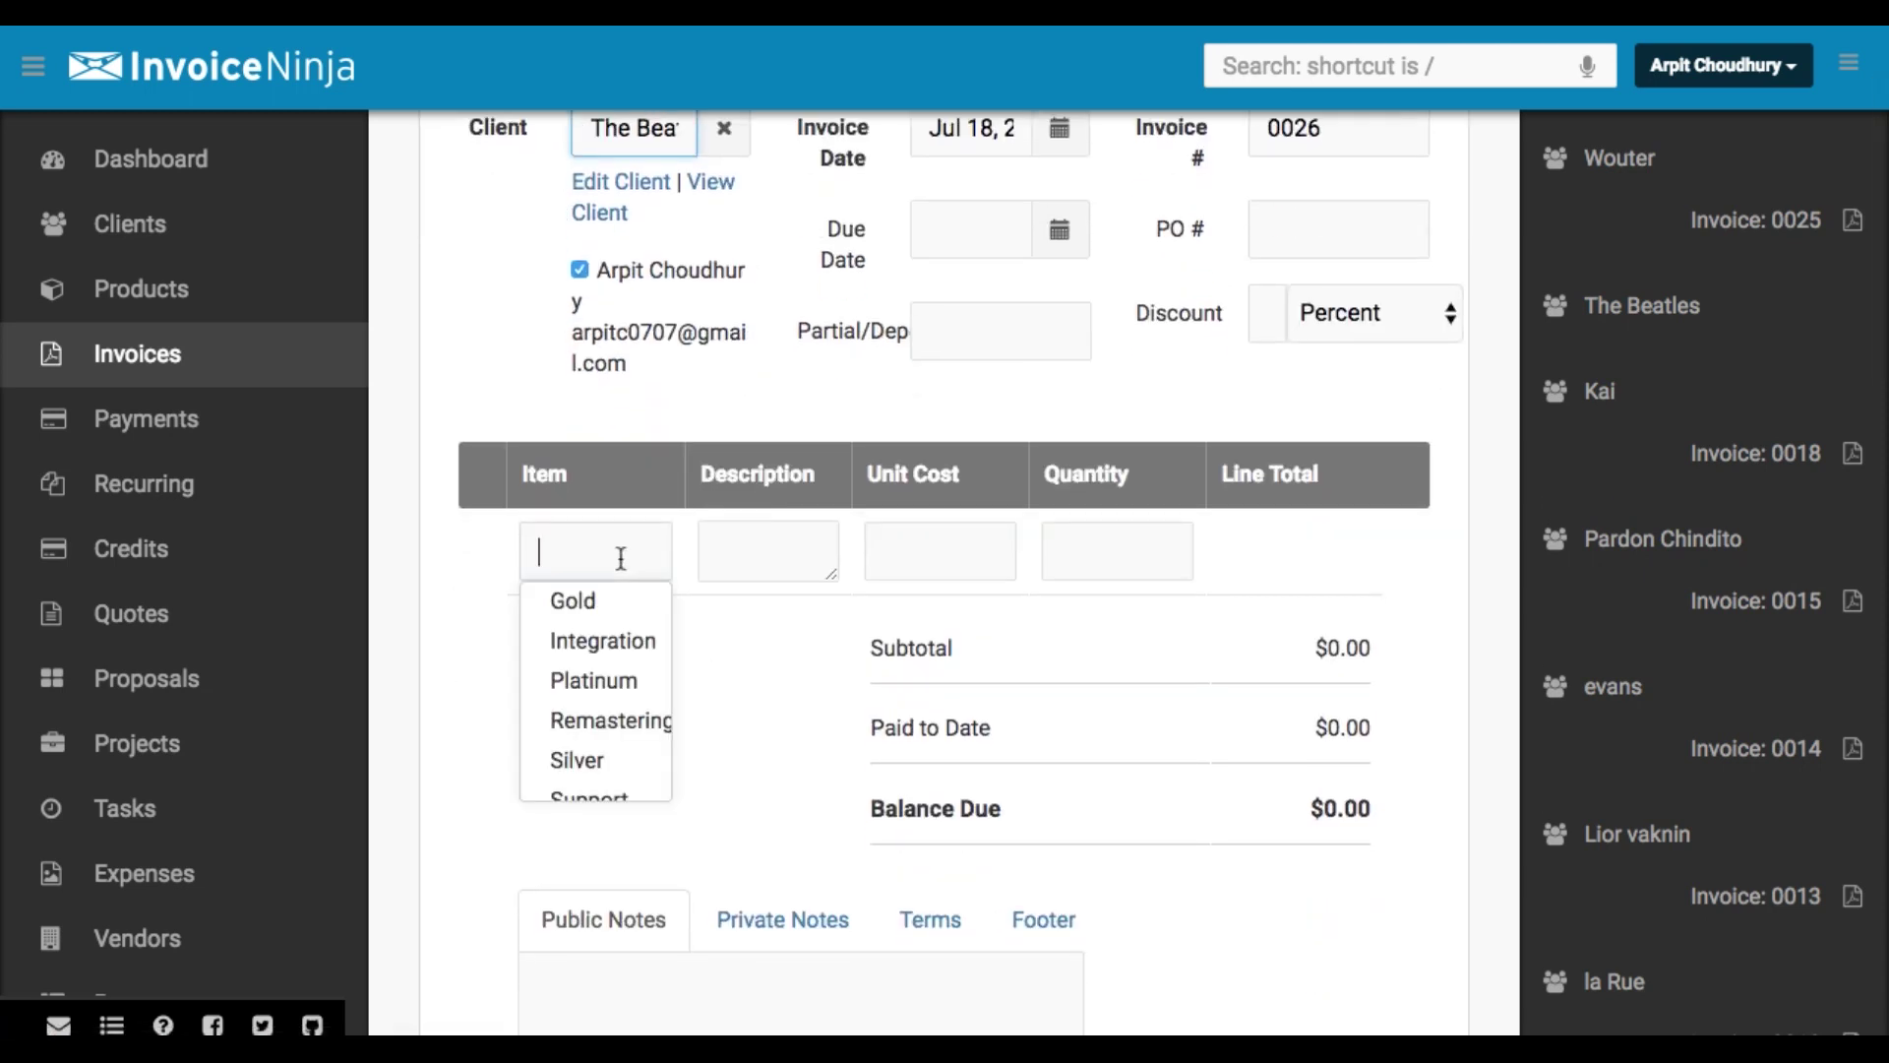
pyautogui.click(590, 602)
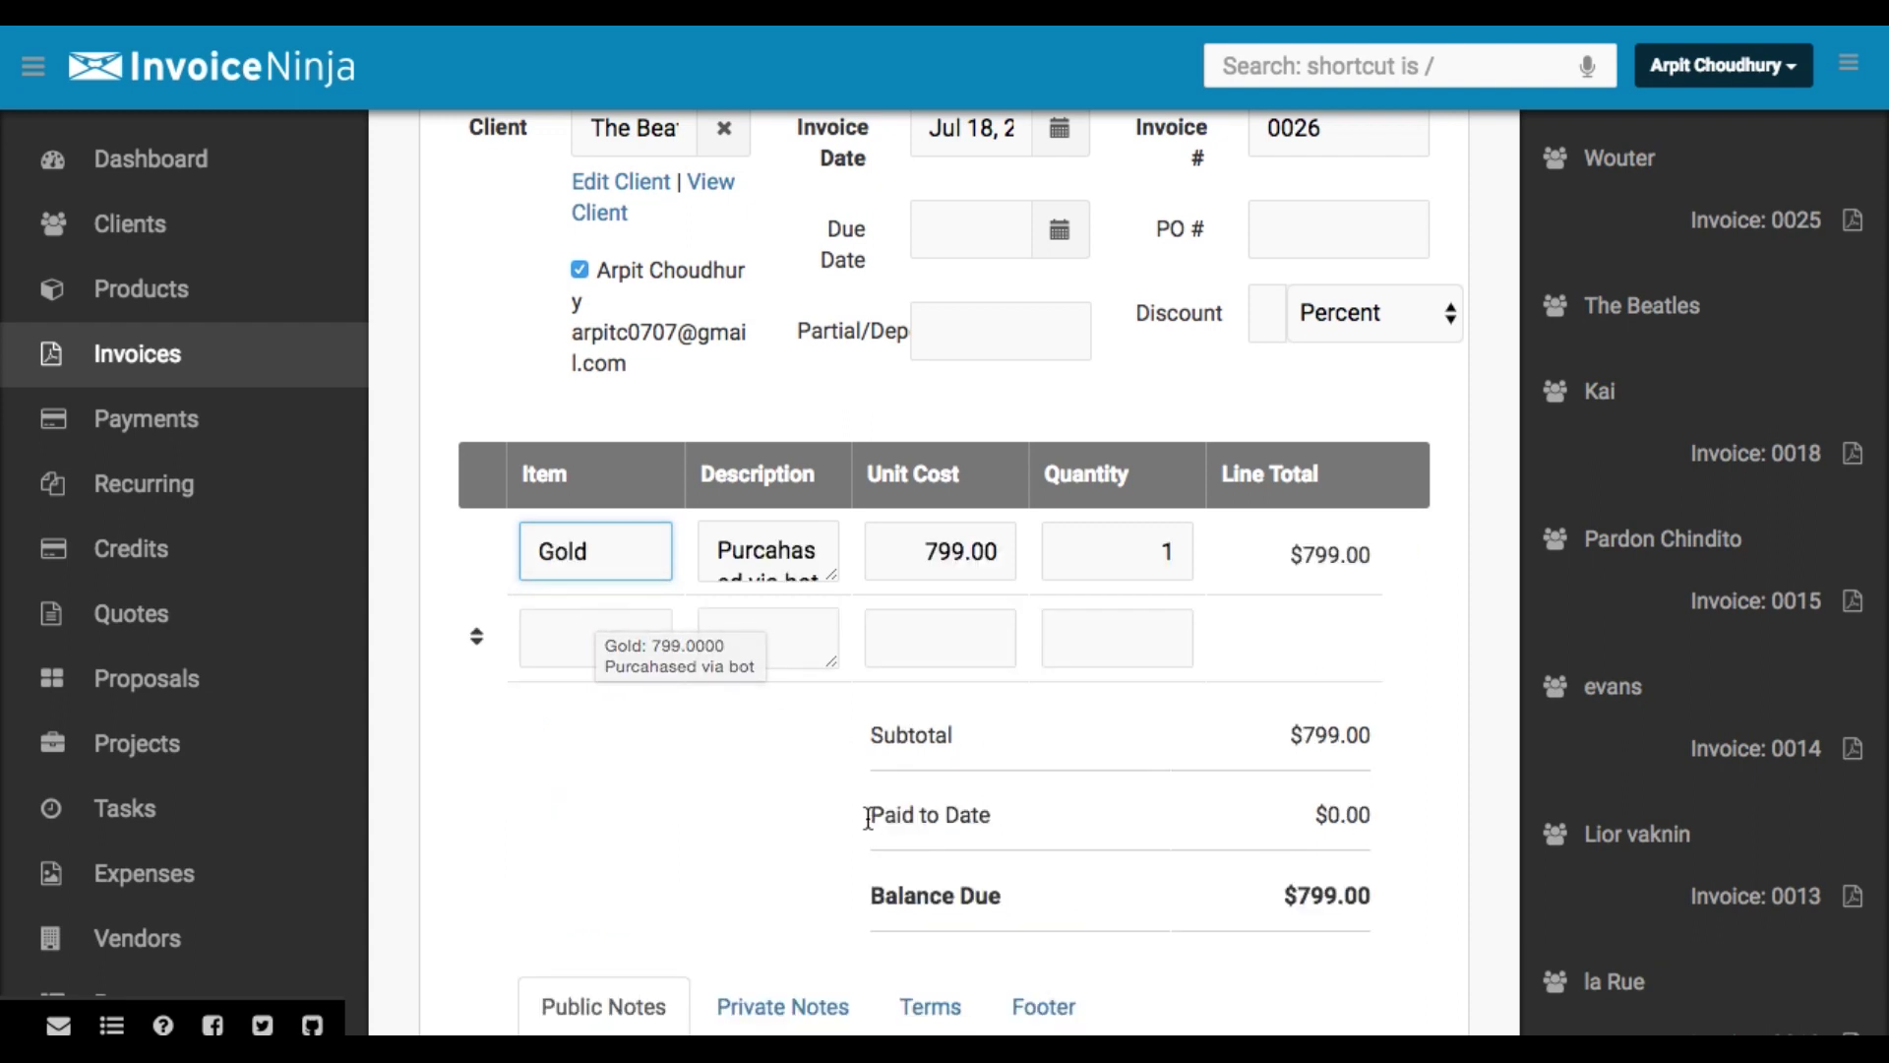
pyautogui.scroll(-3, 785, 792)
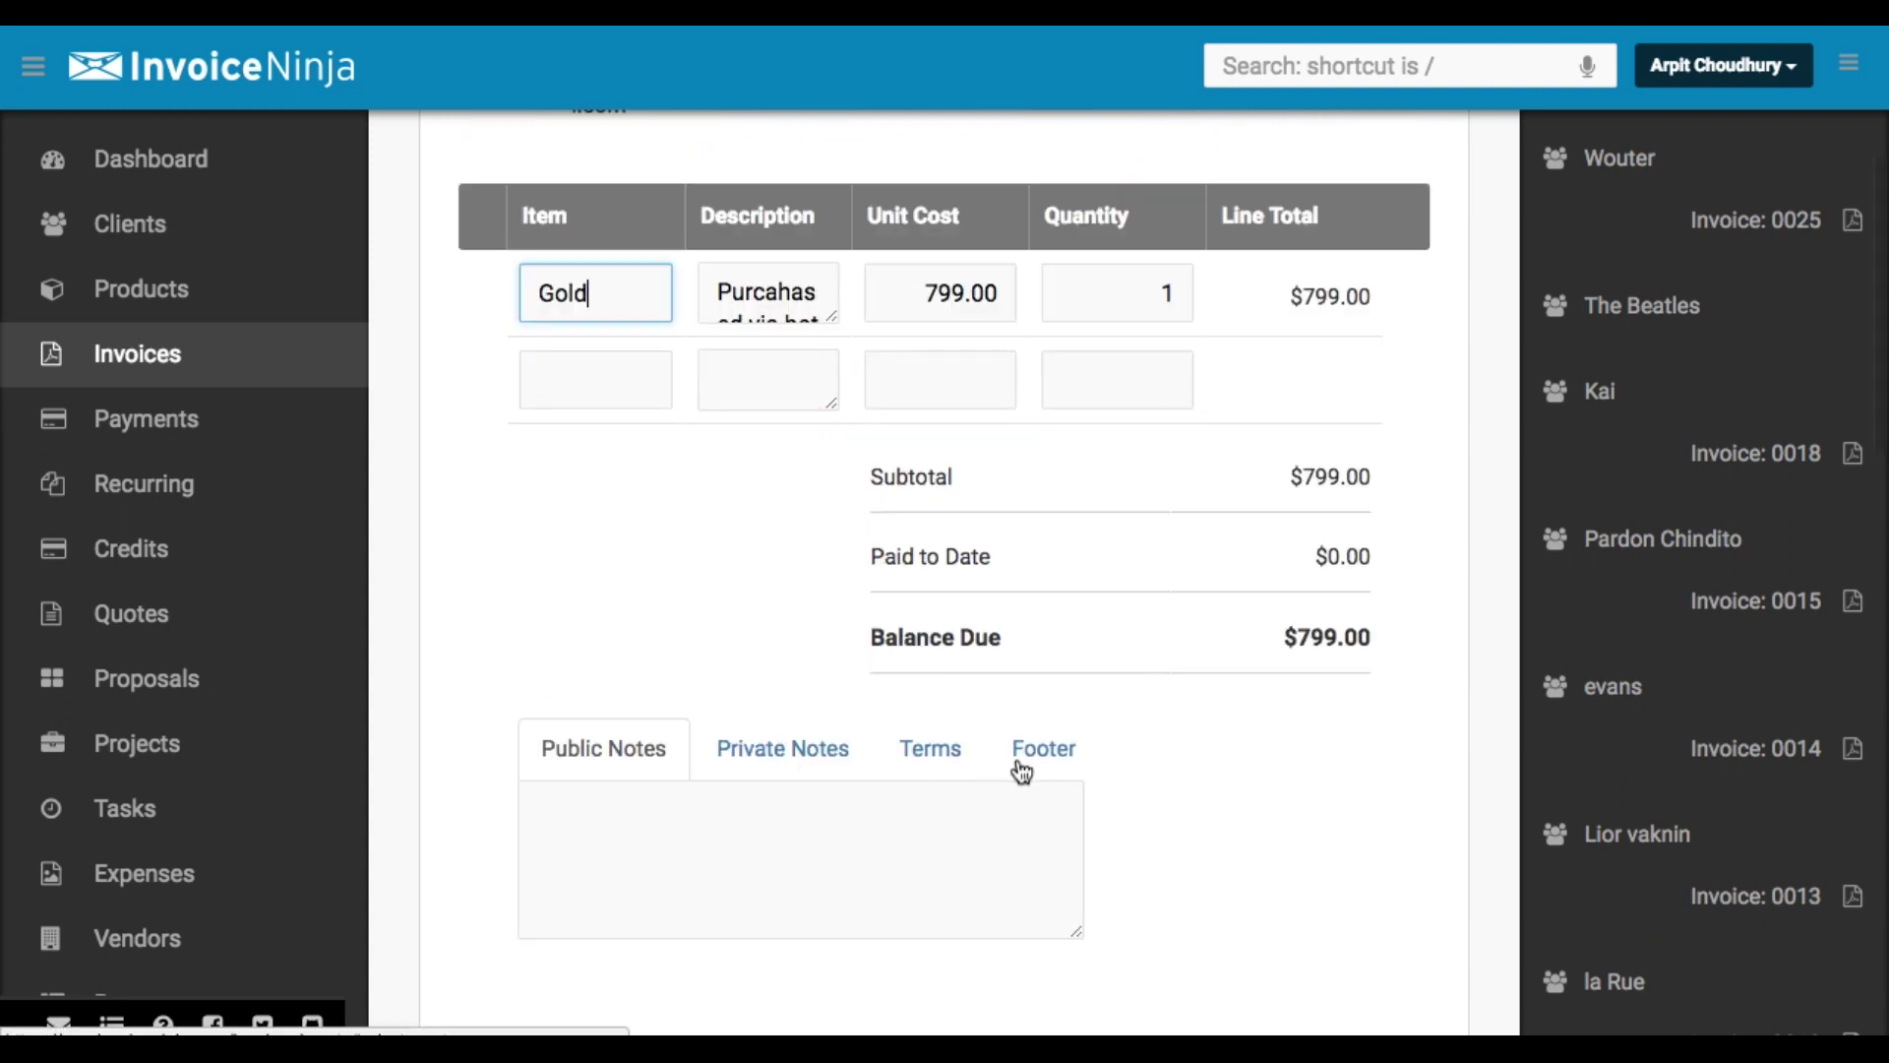
pyautogui.scroll(-3, 1020, 769)
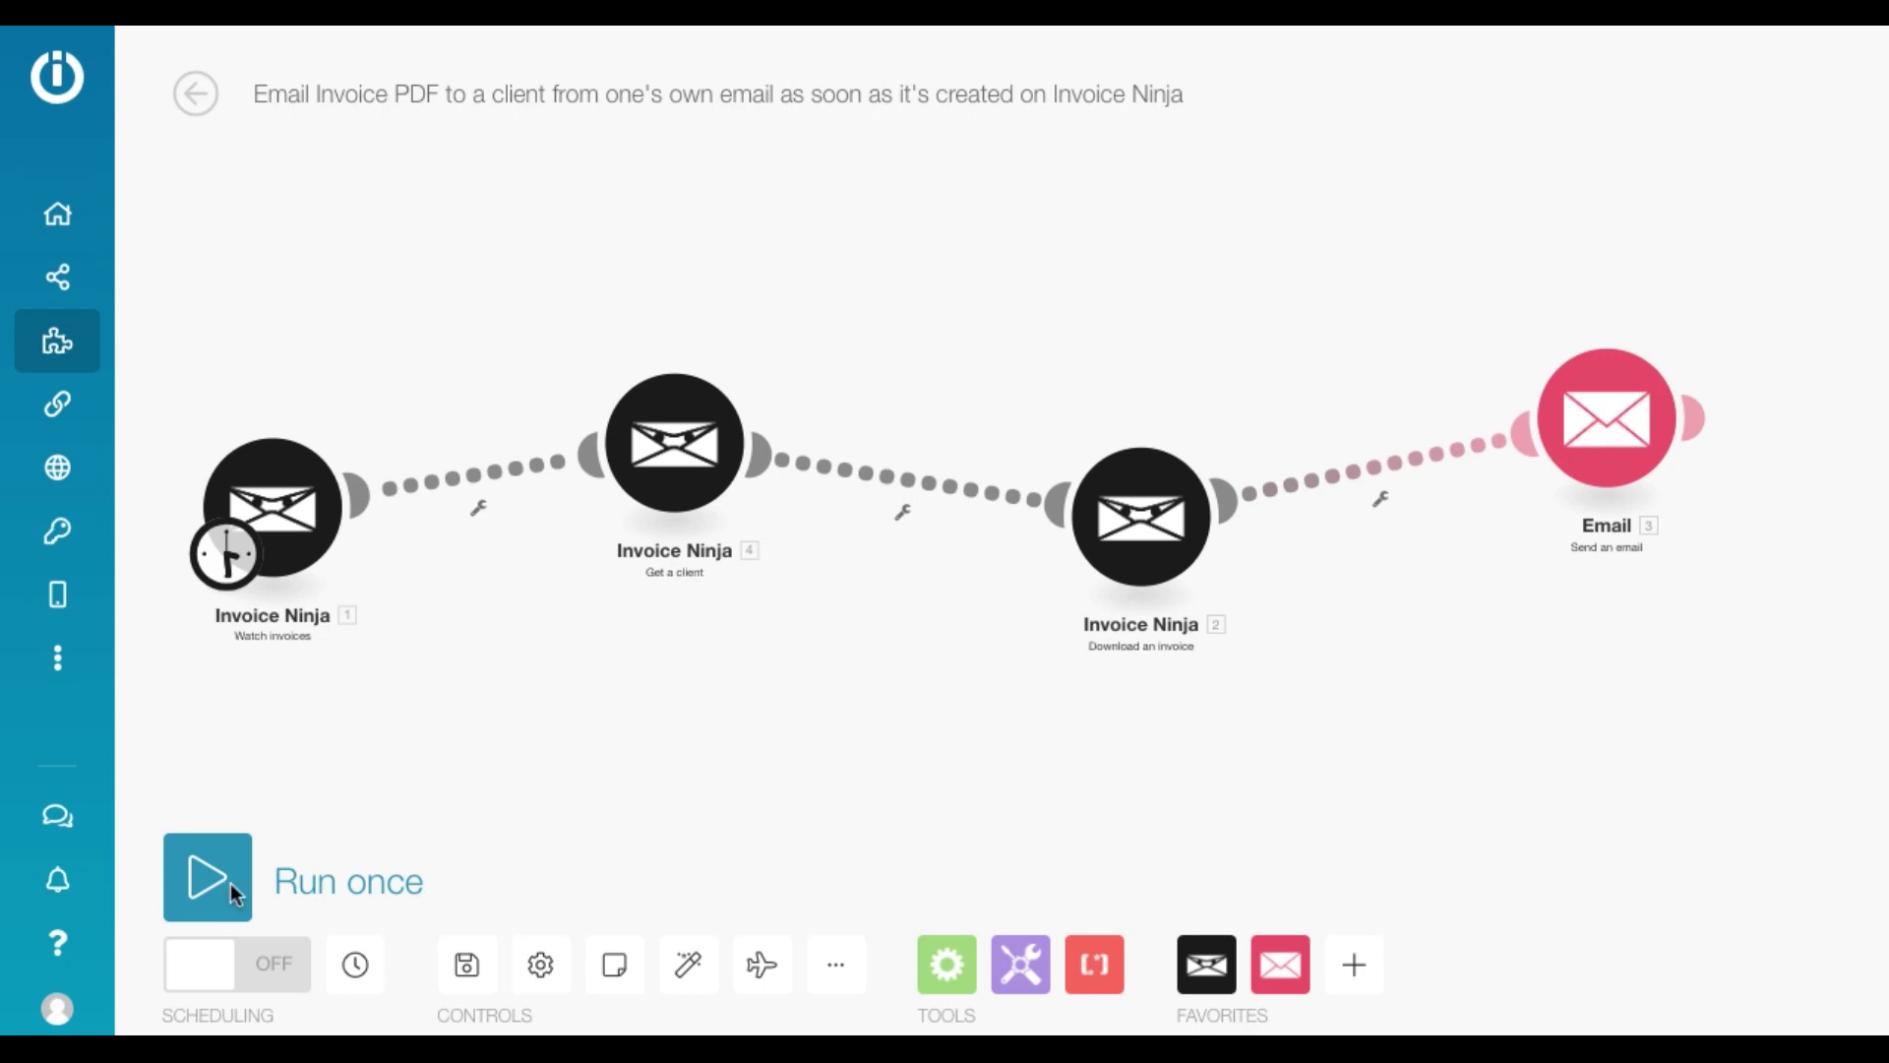
# - Test-run the invoice-email scenario once, keep its 15-minute schedule, and save it
pyautogui.click(224, 872)
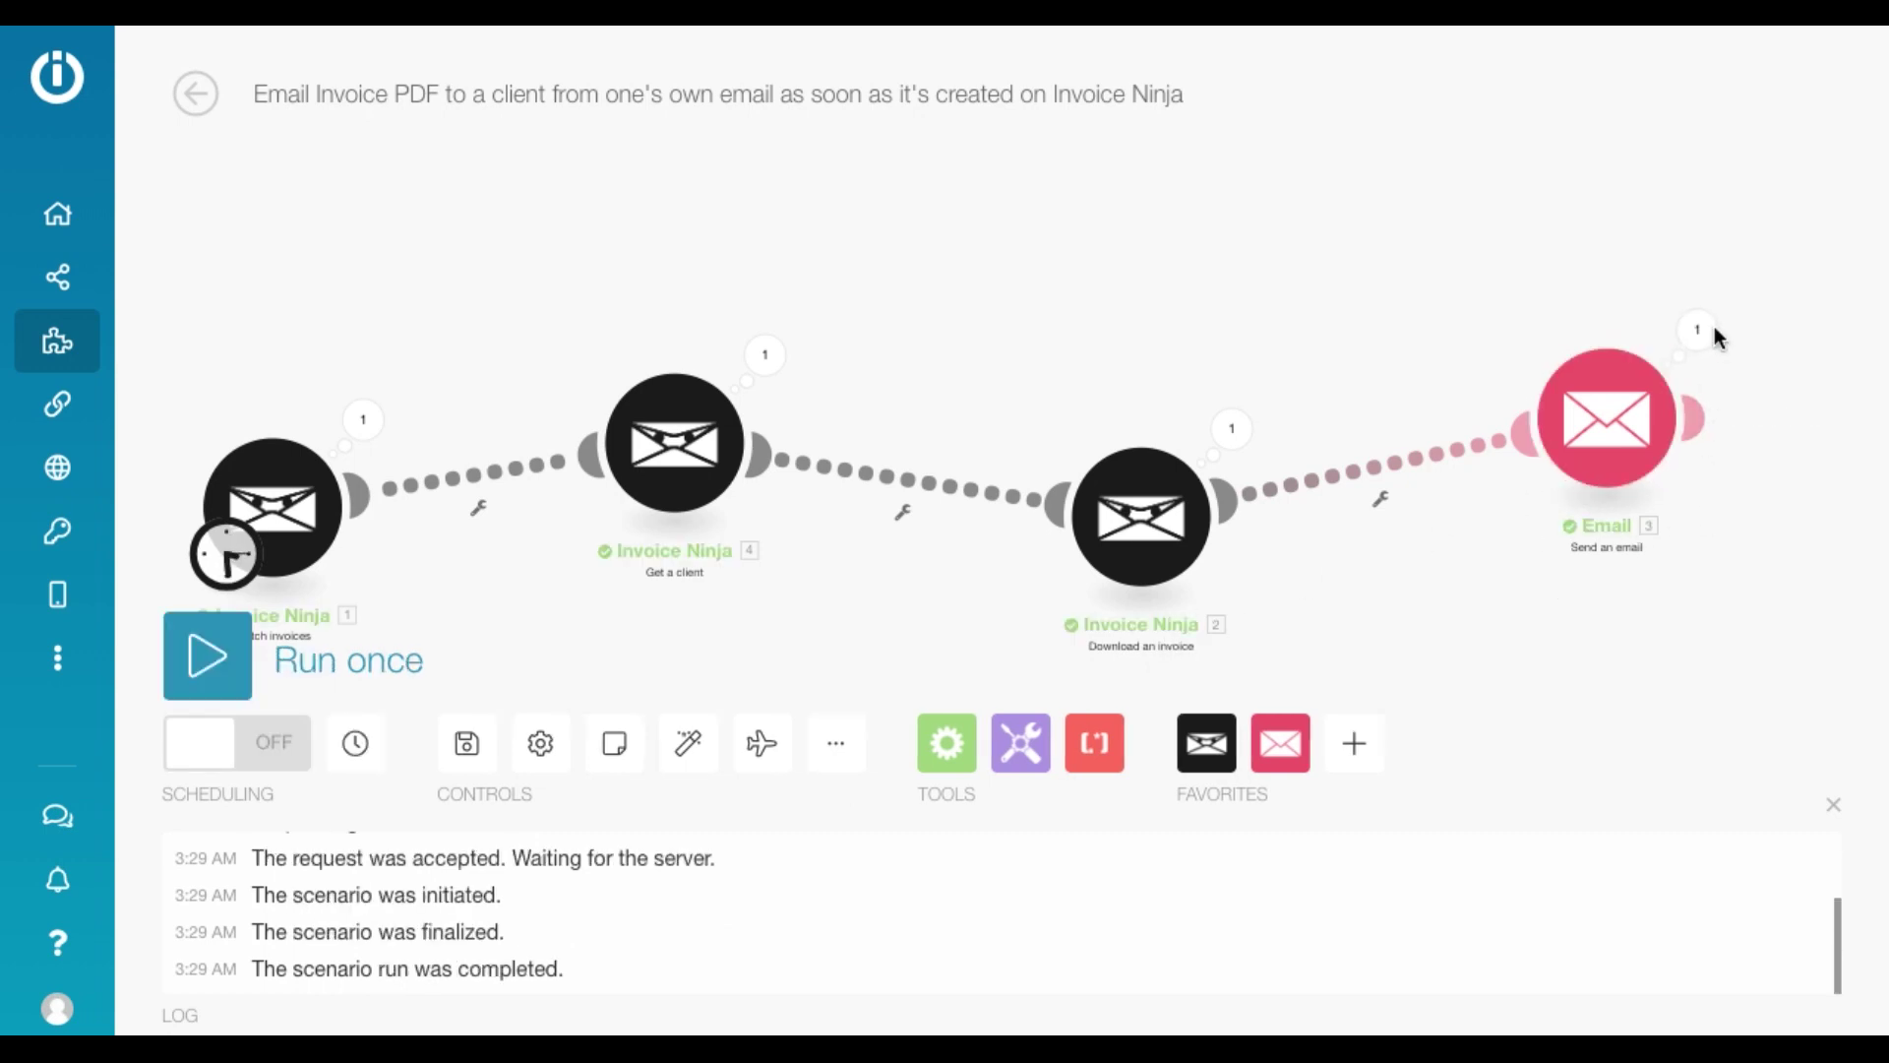
pyautogui.scroll(-1, 1376, 166)
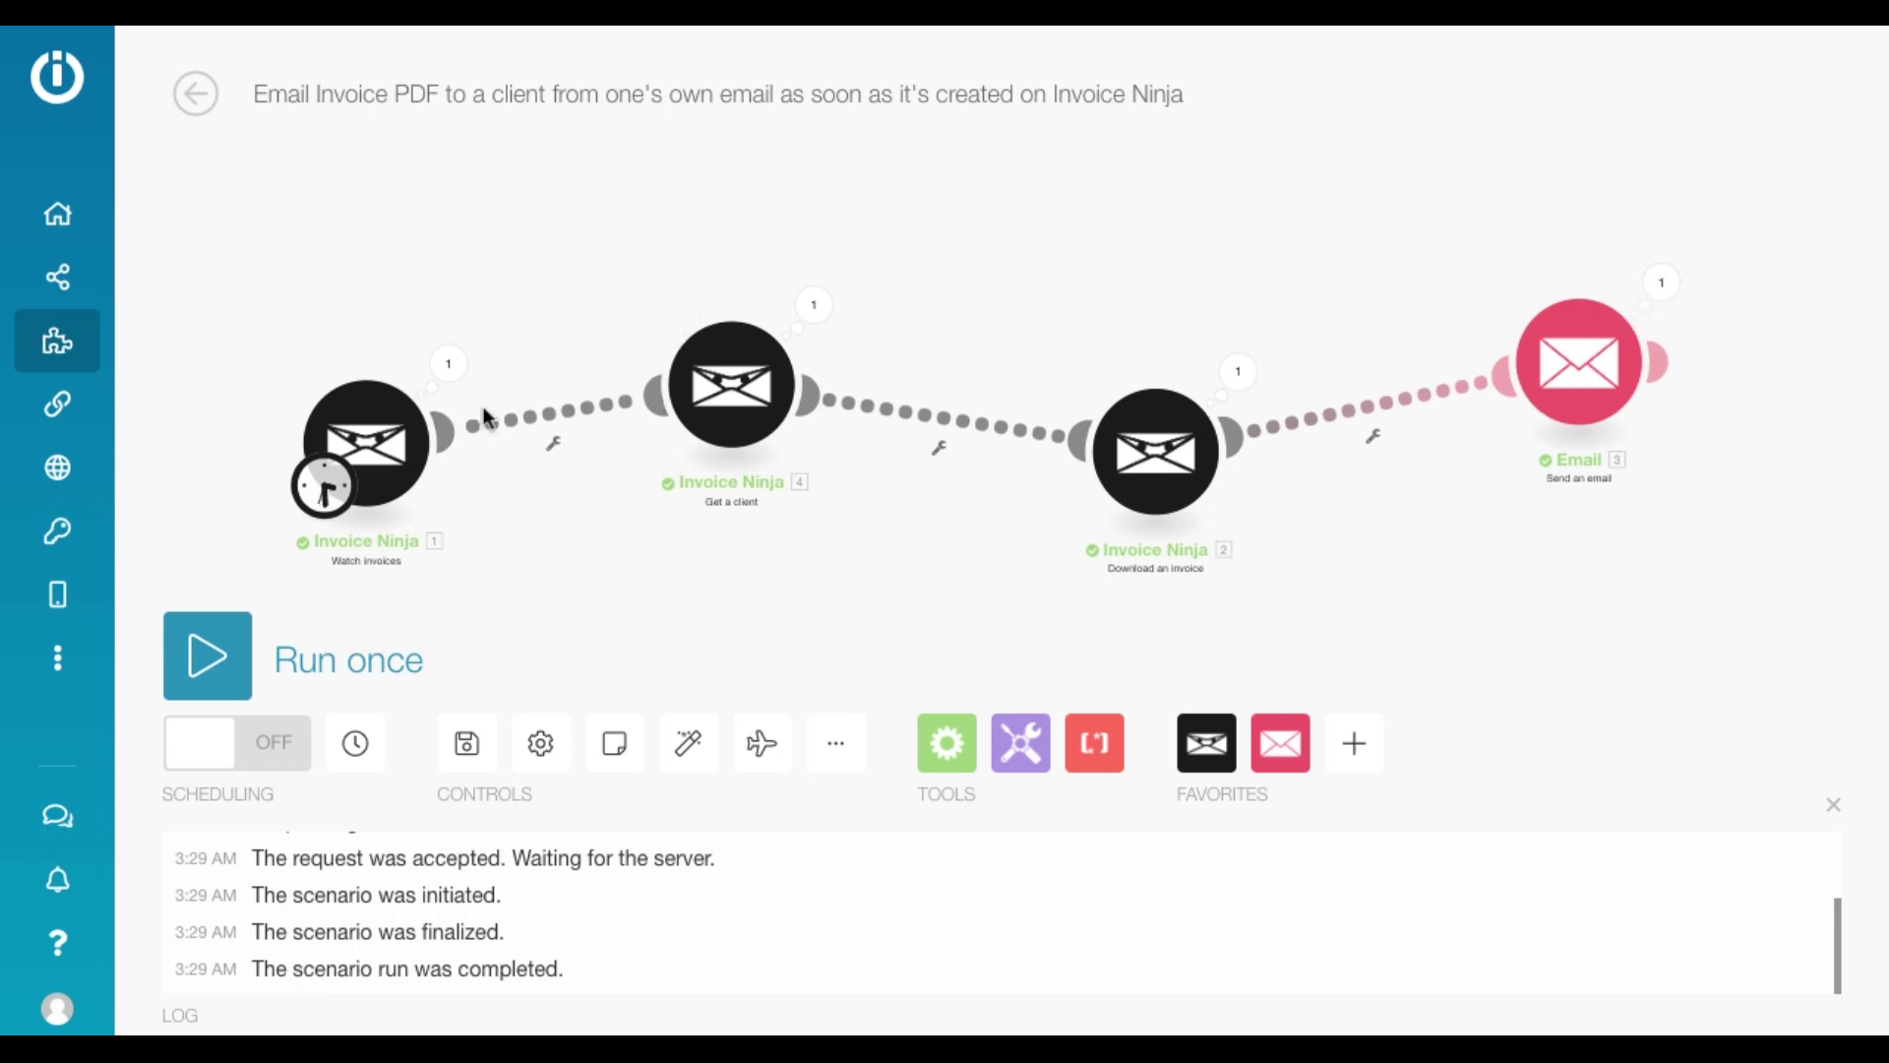
pyautogui.click(327, 500)
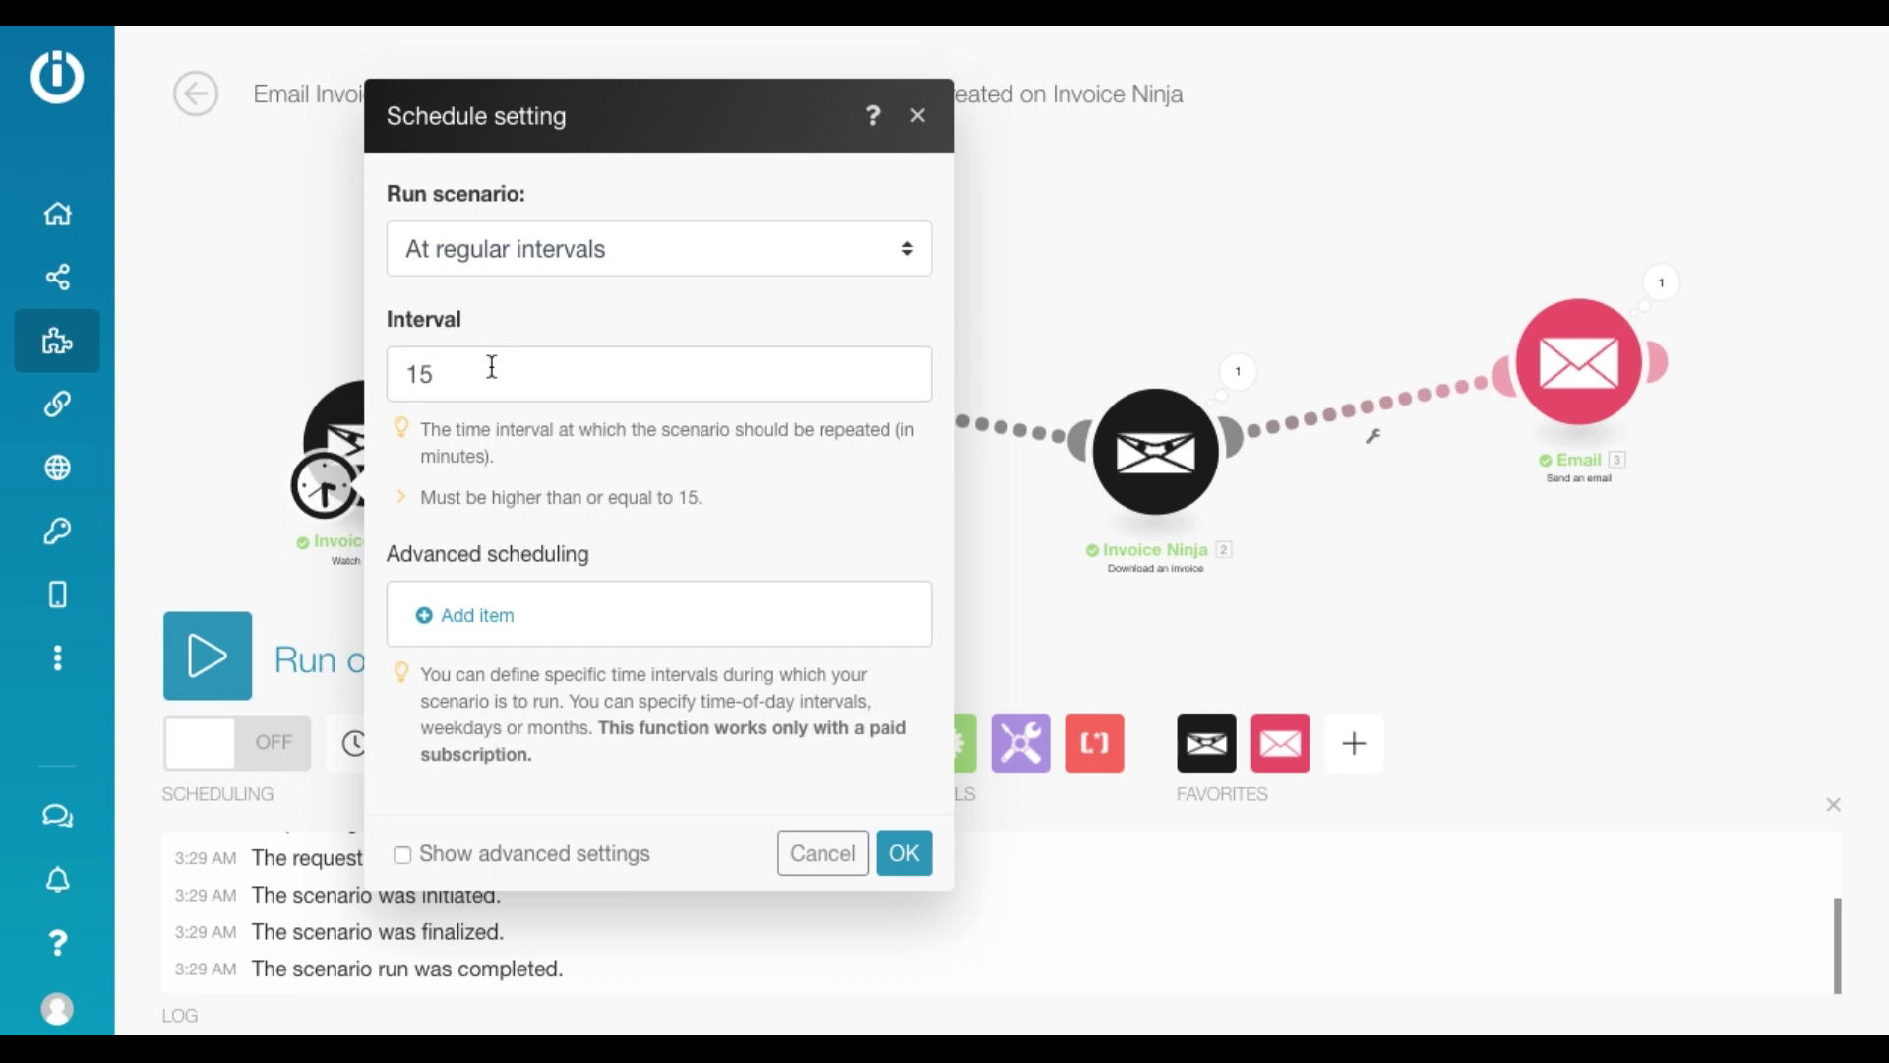
pyautogui.click(903, 854)
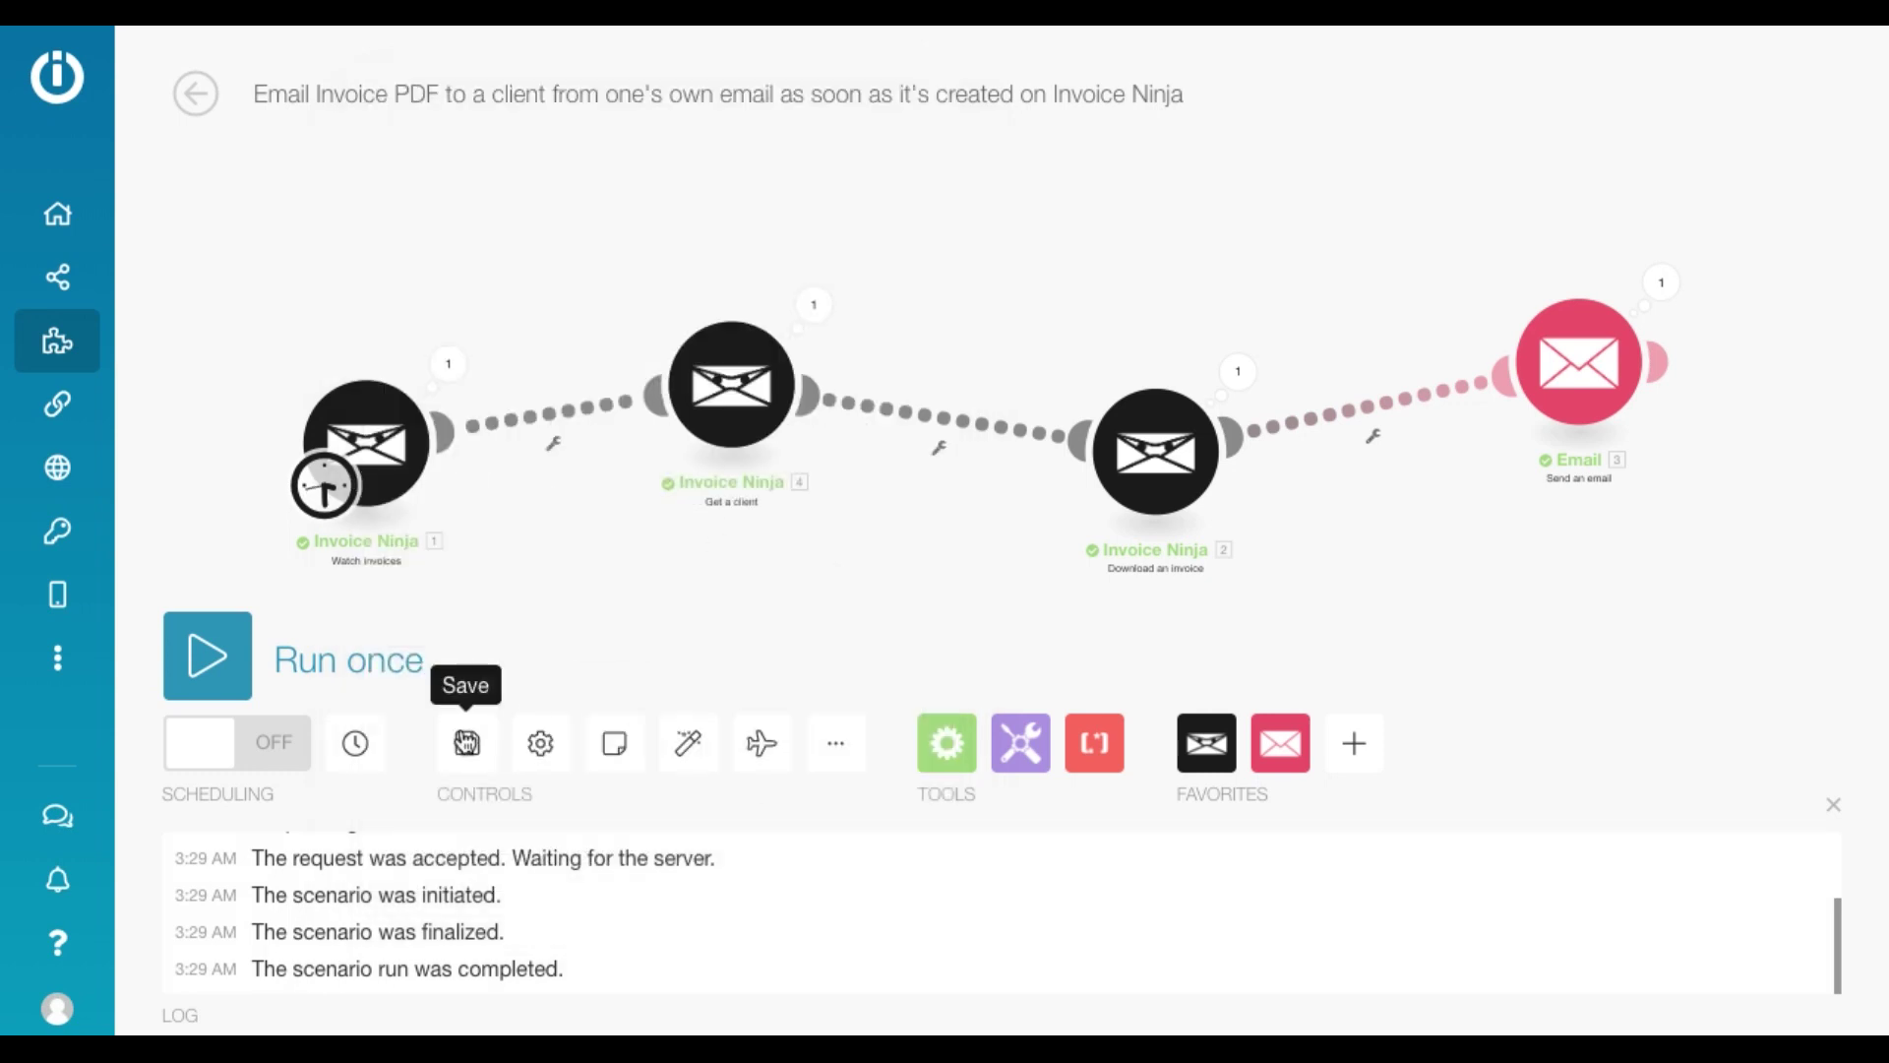
pyautogui.click(466, 743)
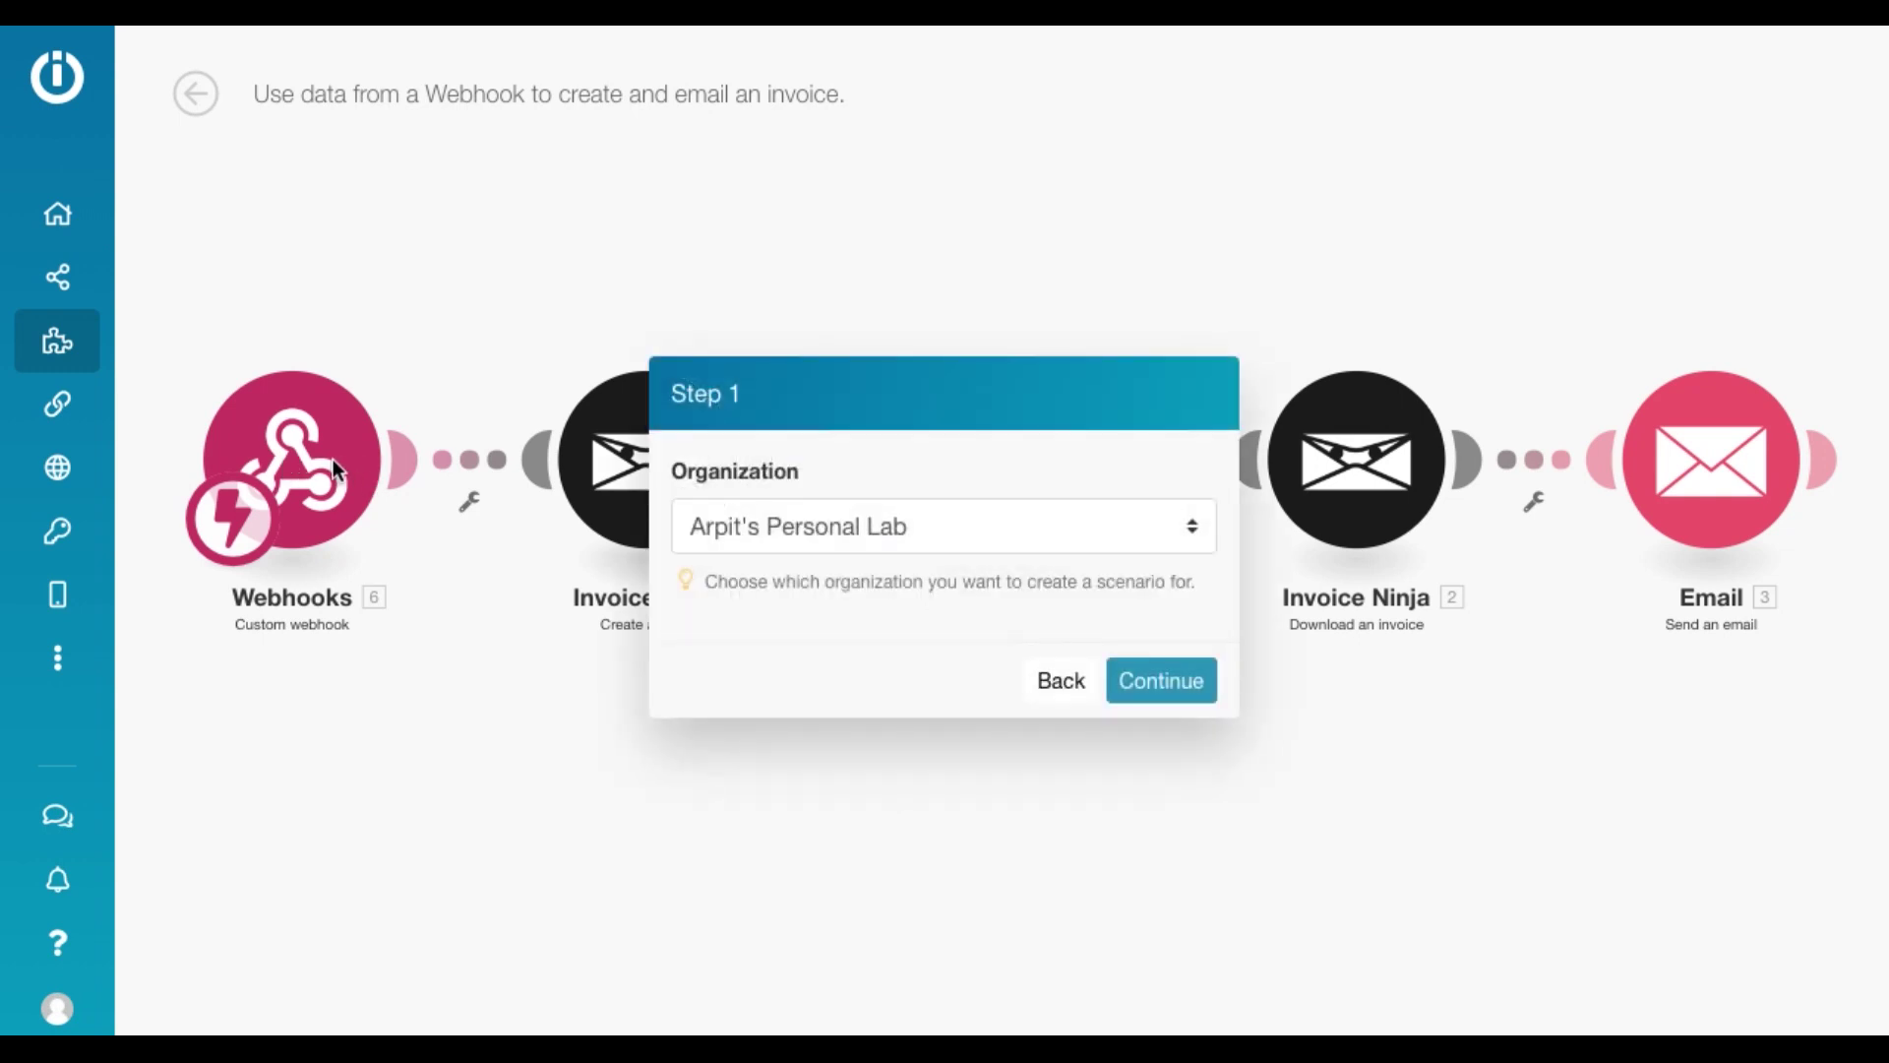
# - Assign the webhook invoice template to the Tutorials Lab organization
pyautogui.click(962, 535)
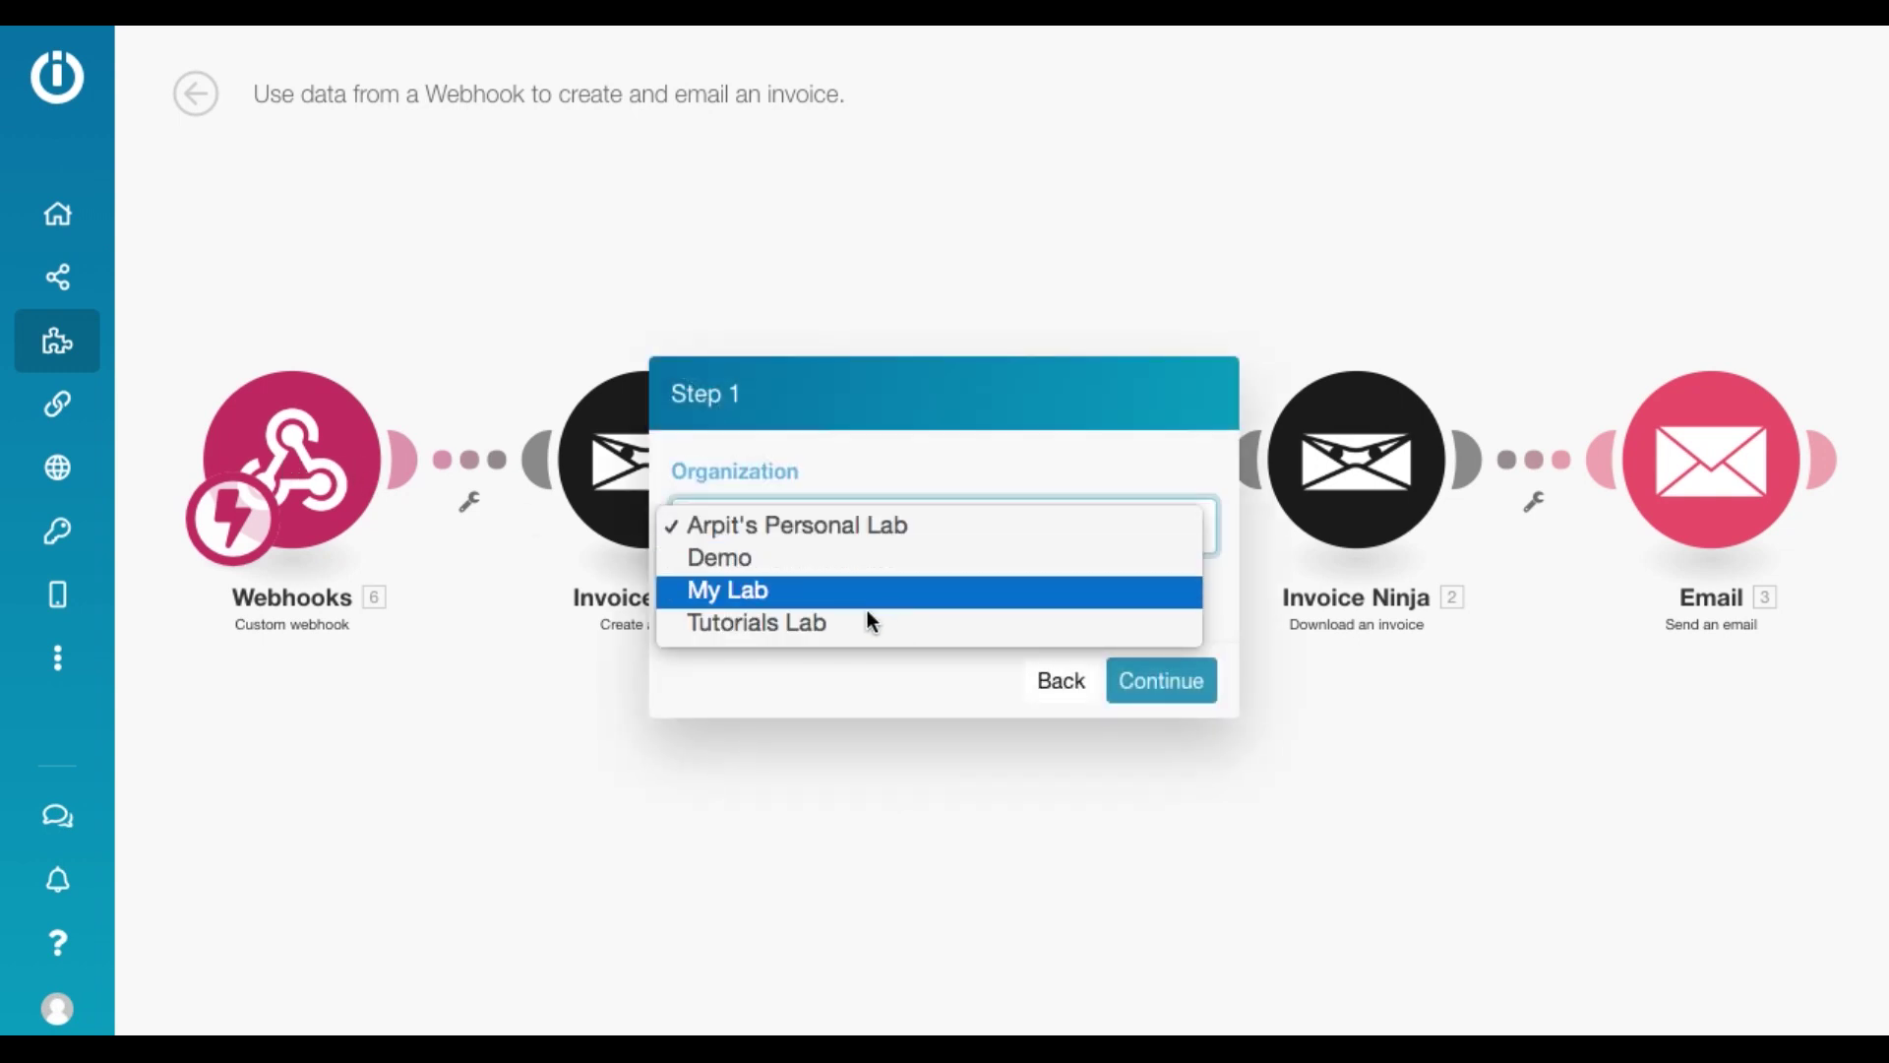
pyautogui.click(842, 624)
pyautogui.click(1139, 683)
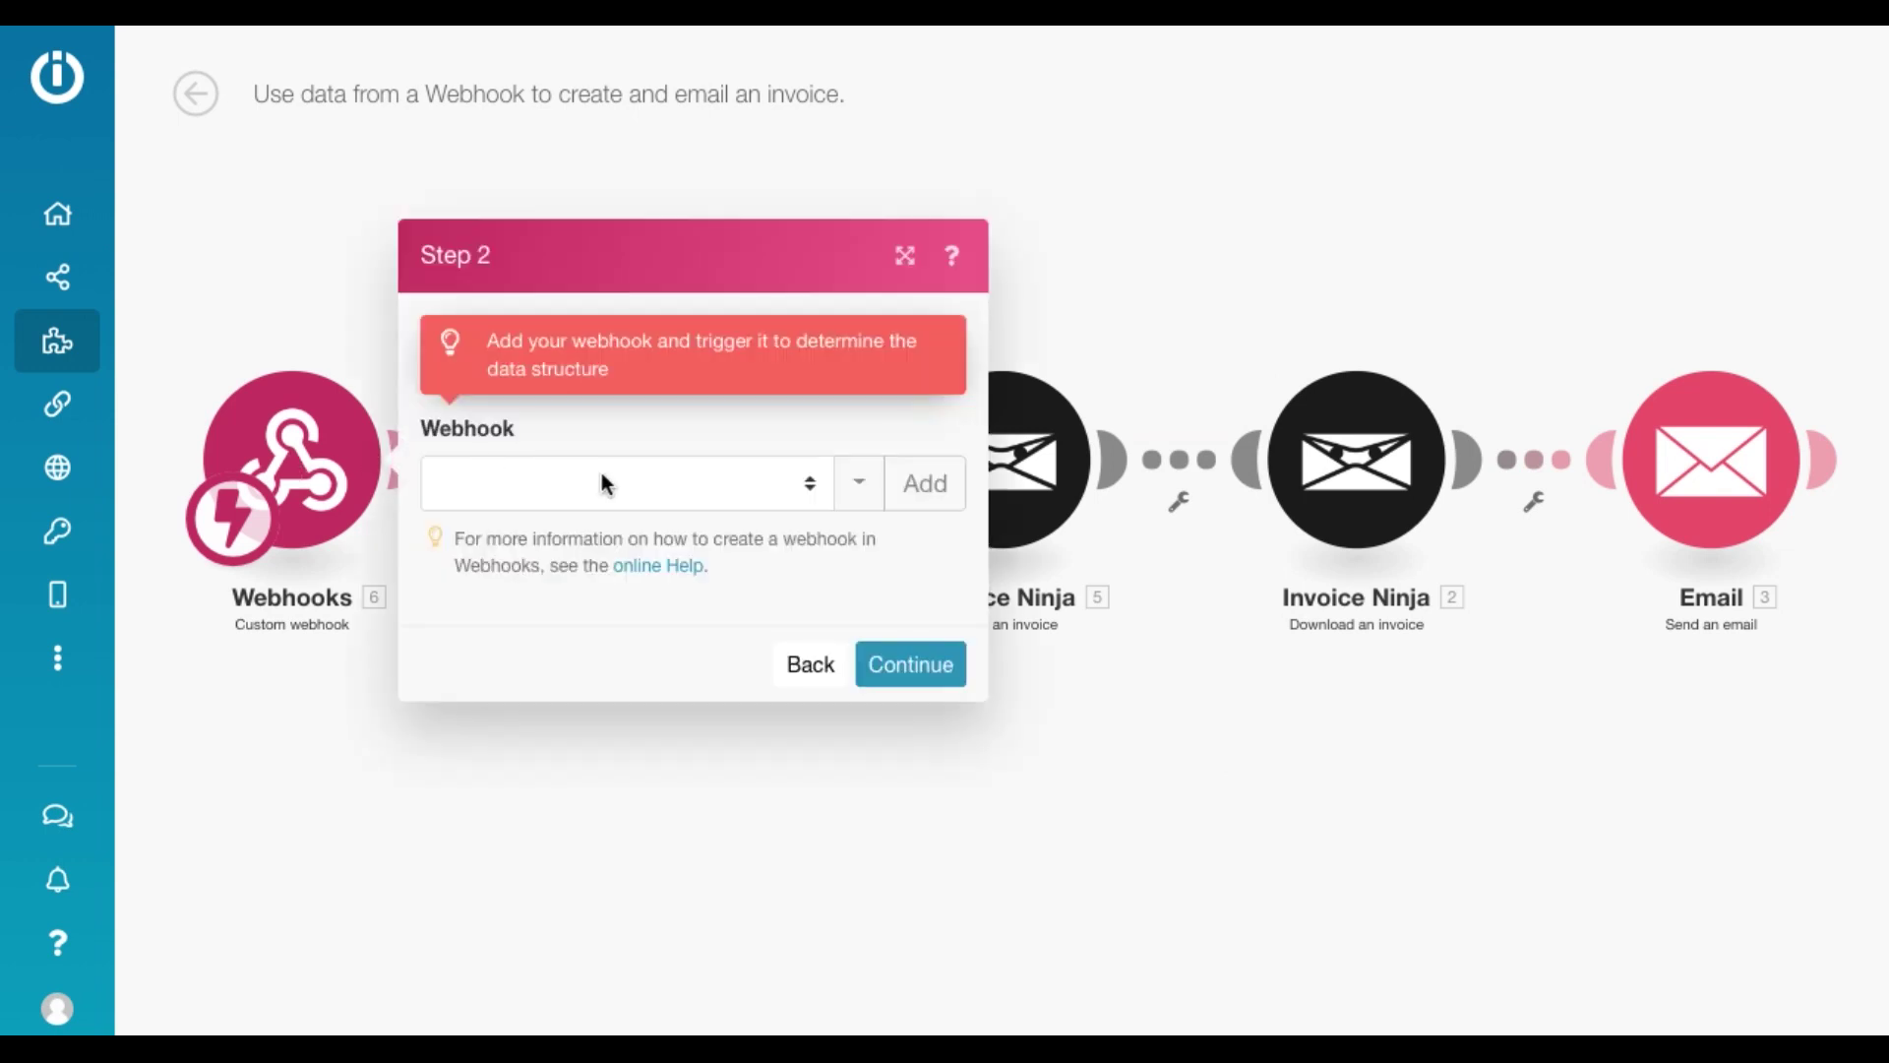
# - Use the existing Client_Info webhook for the template's webhook step
pyautogui.click(601, 479)
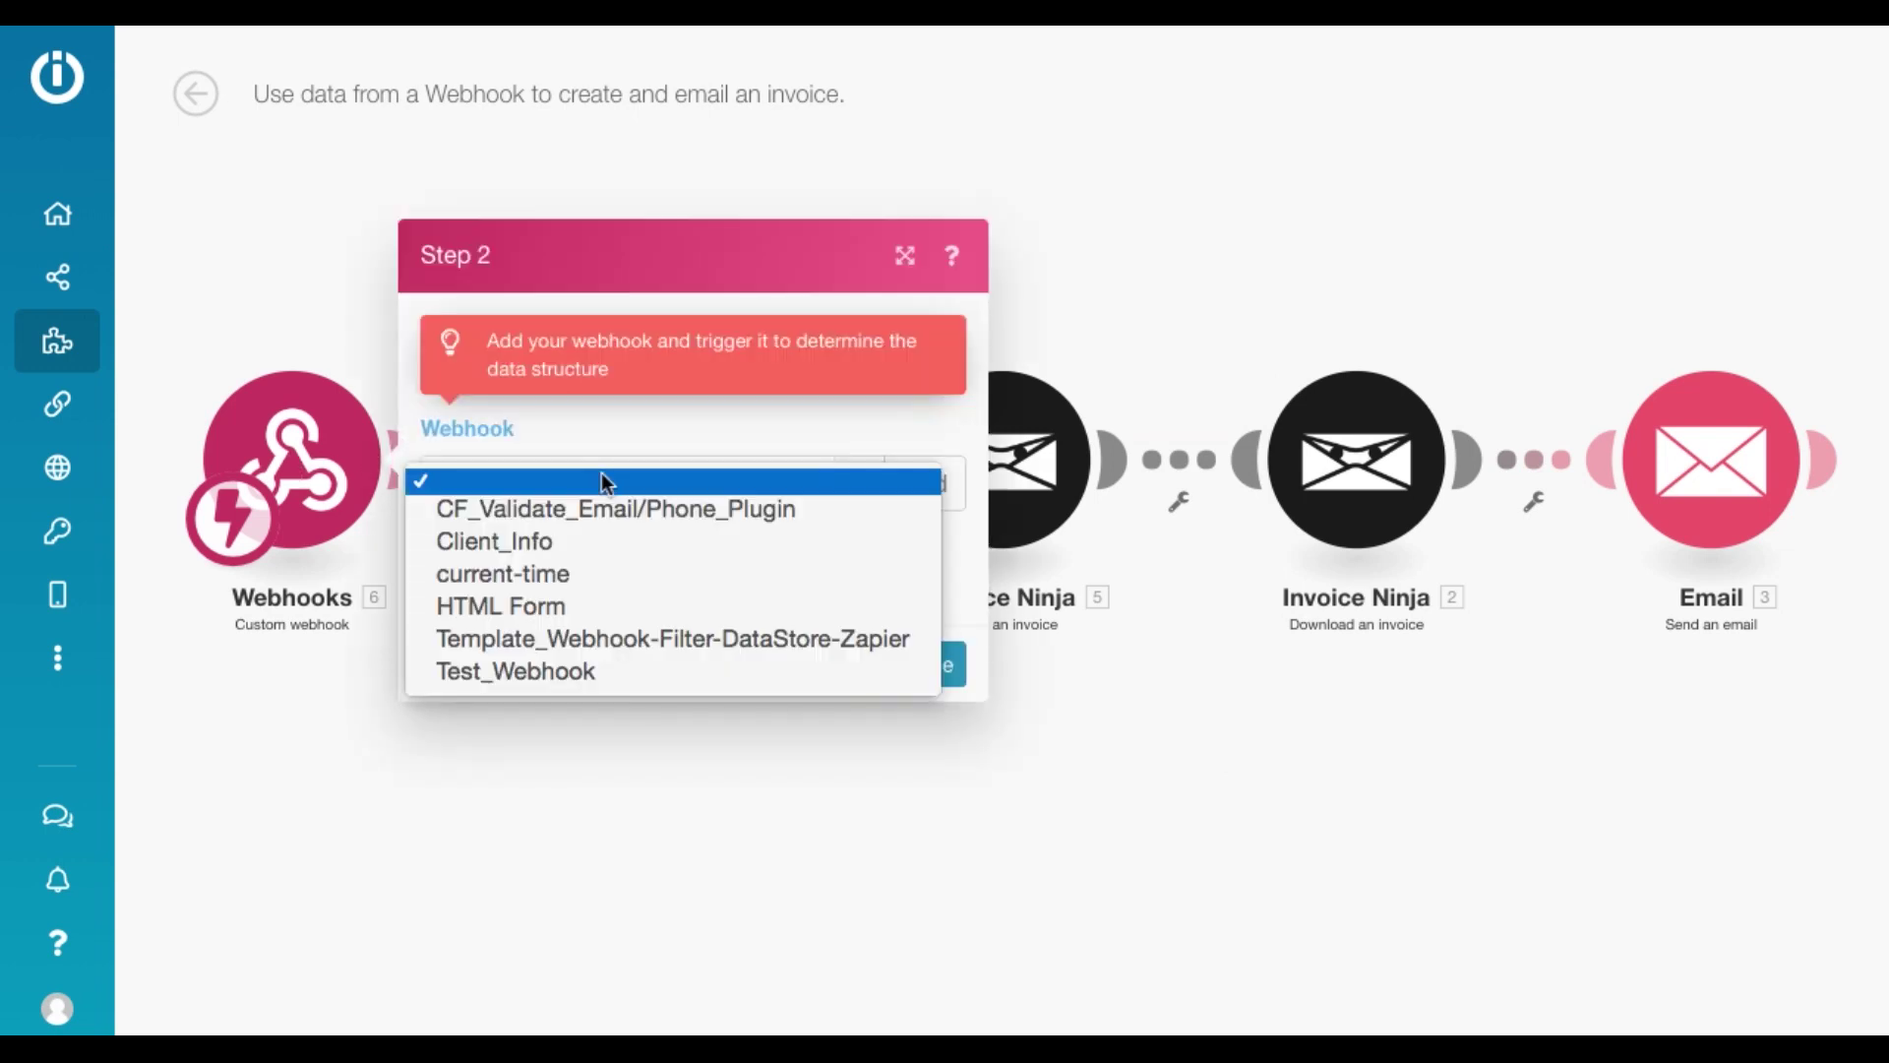
pyautogui.click(604, 535)
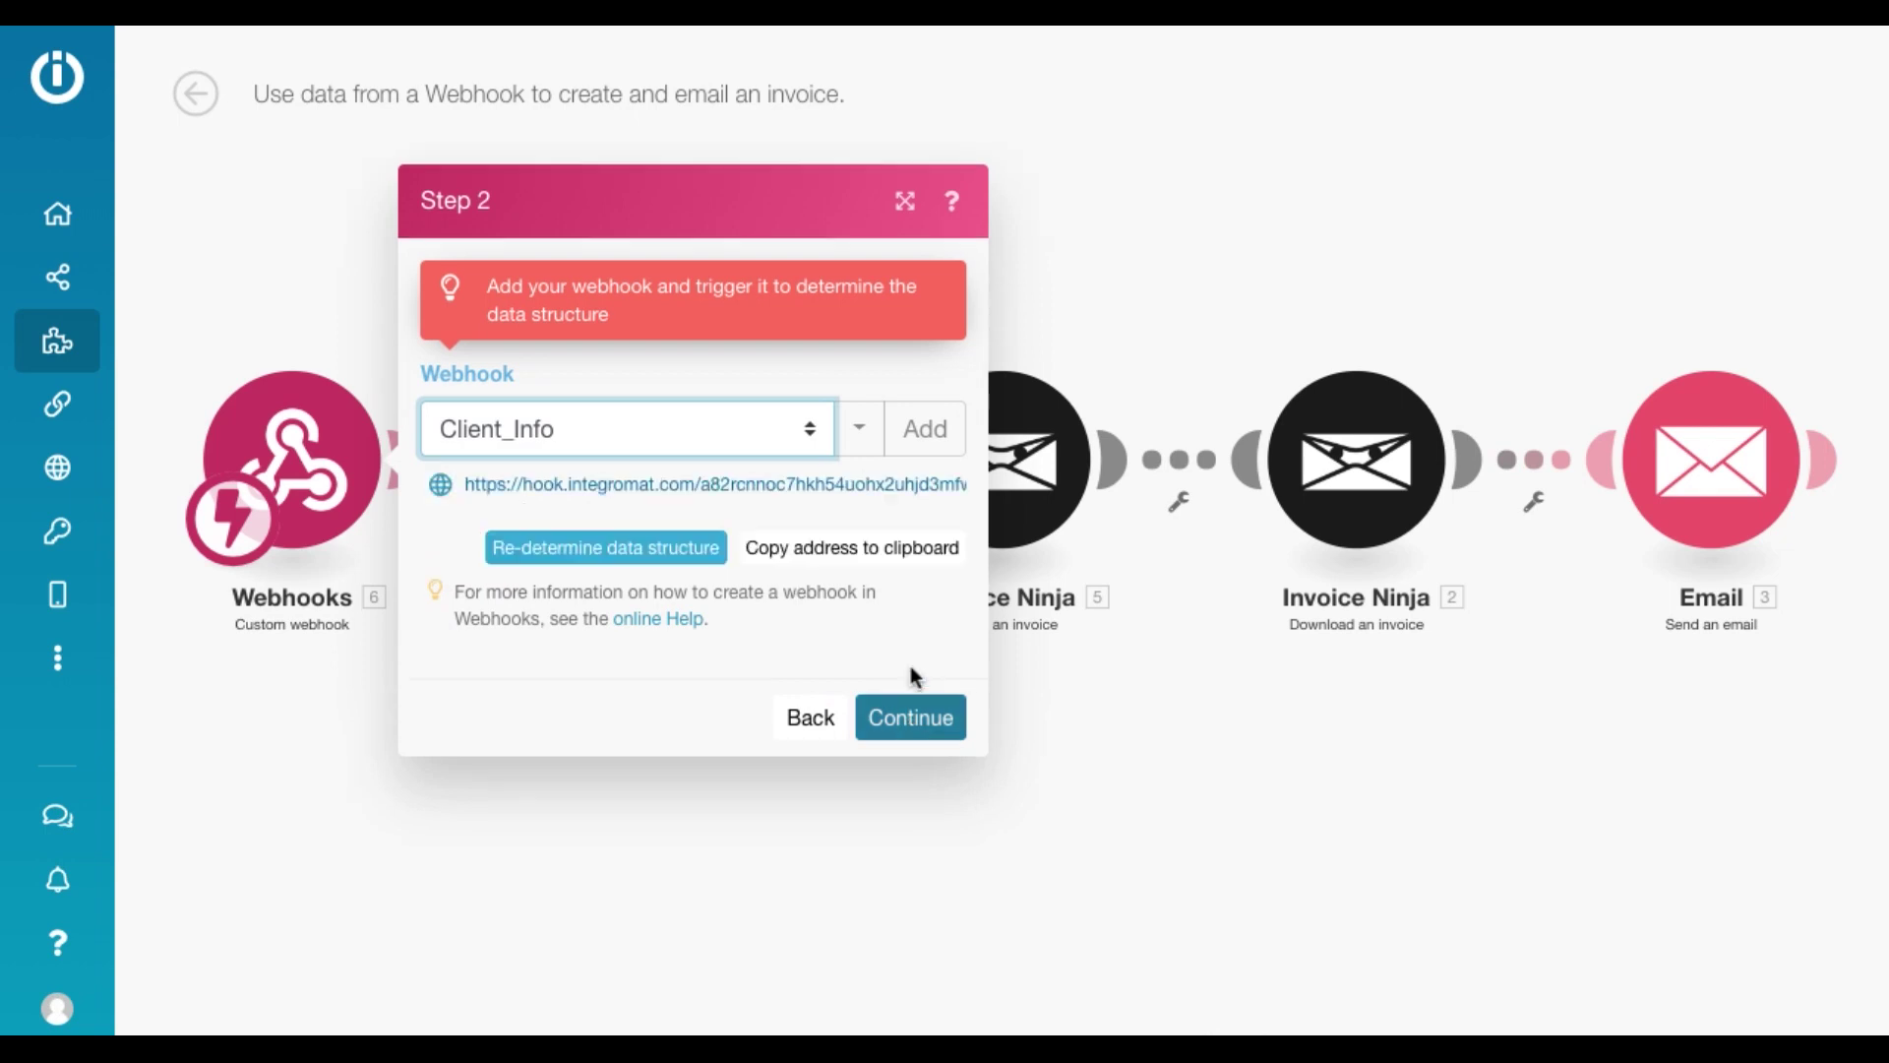
pyautogui.click(936, 717)
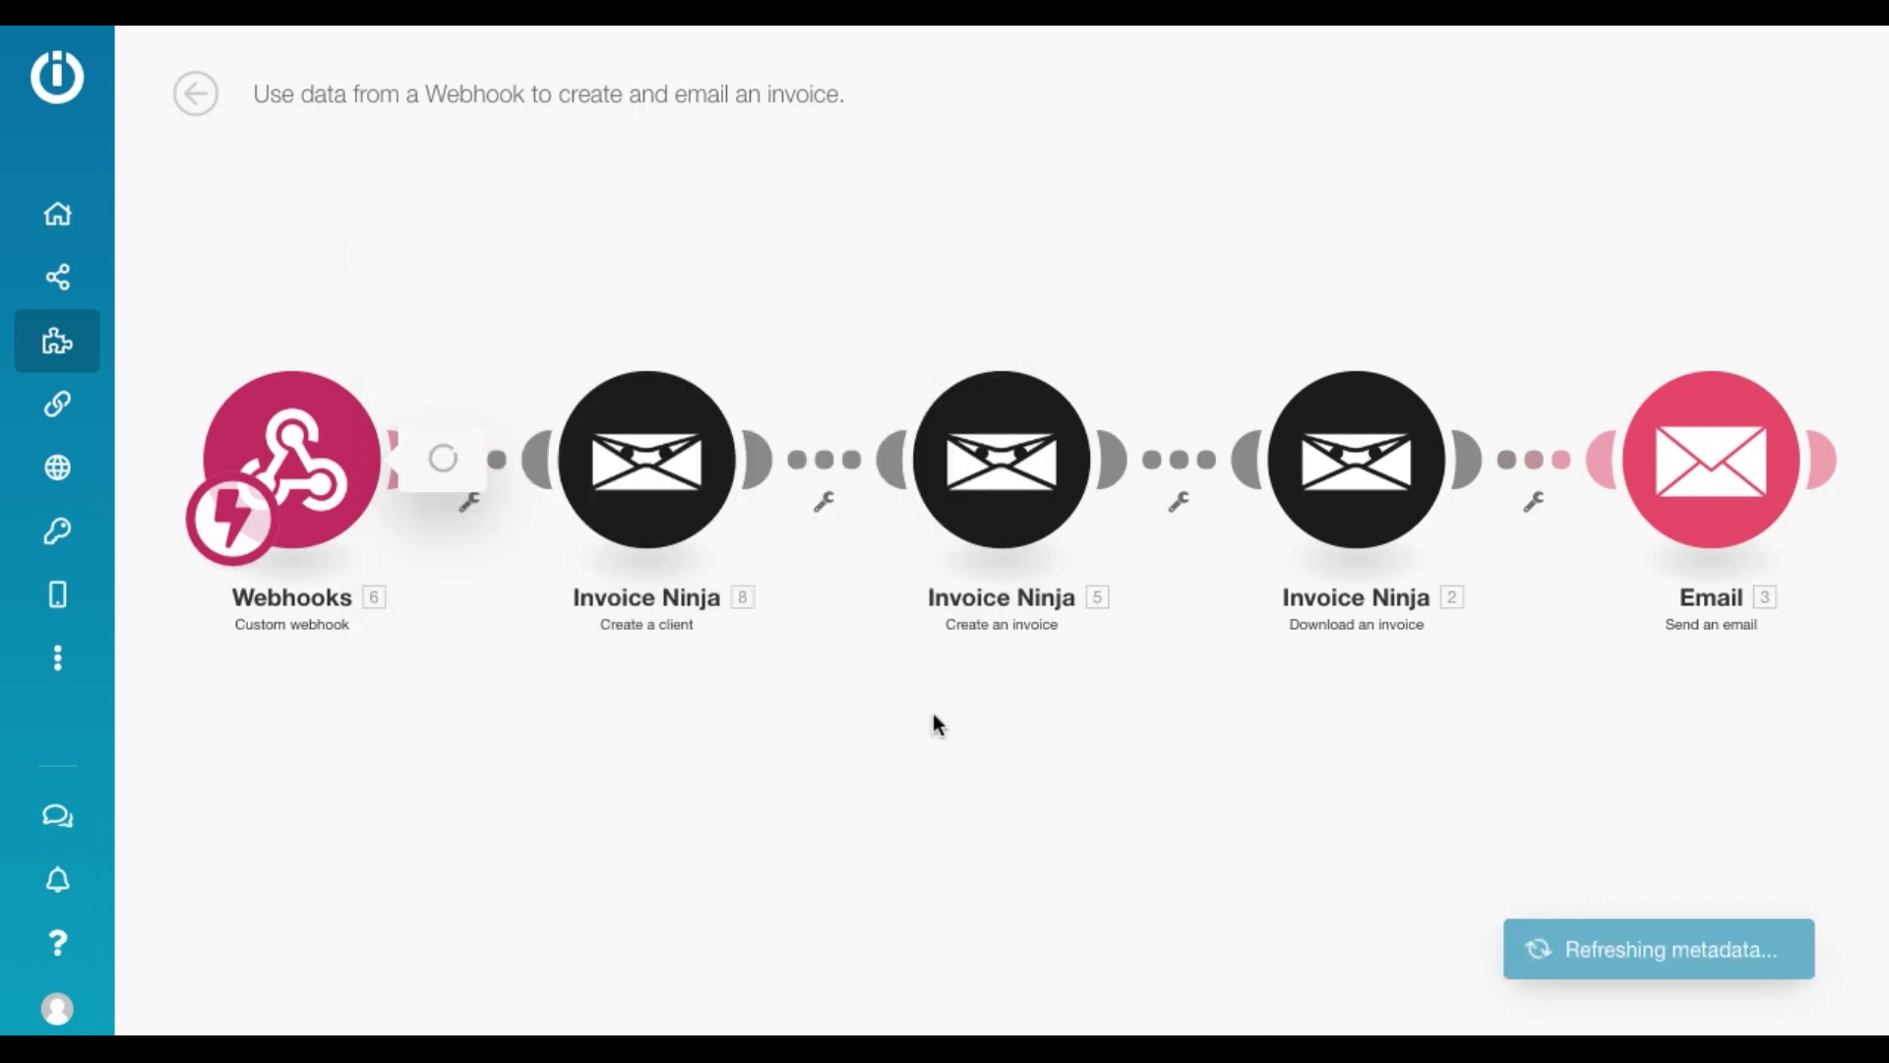
# - Review the Create a client mappings for name, phone, contact names and email, then confirm
pyautogui.scroll(-2, 997, 536)
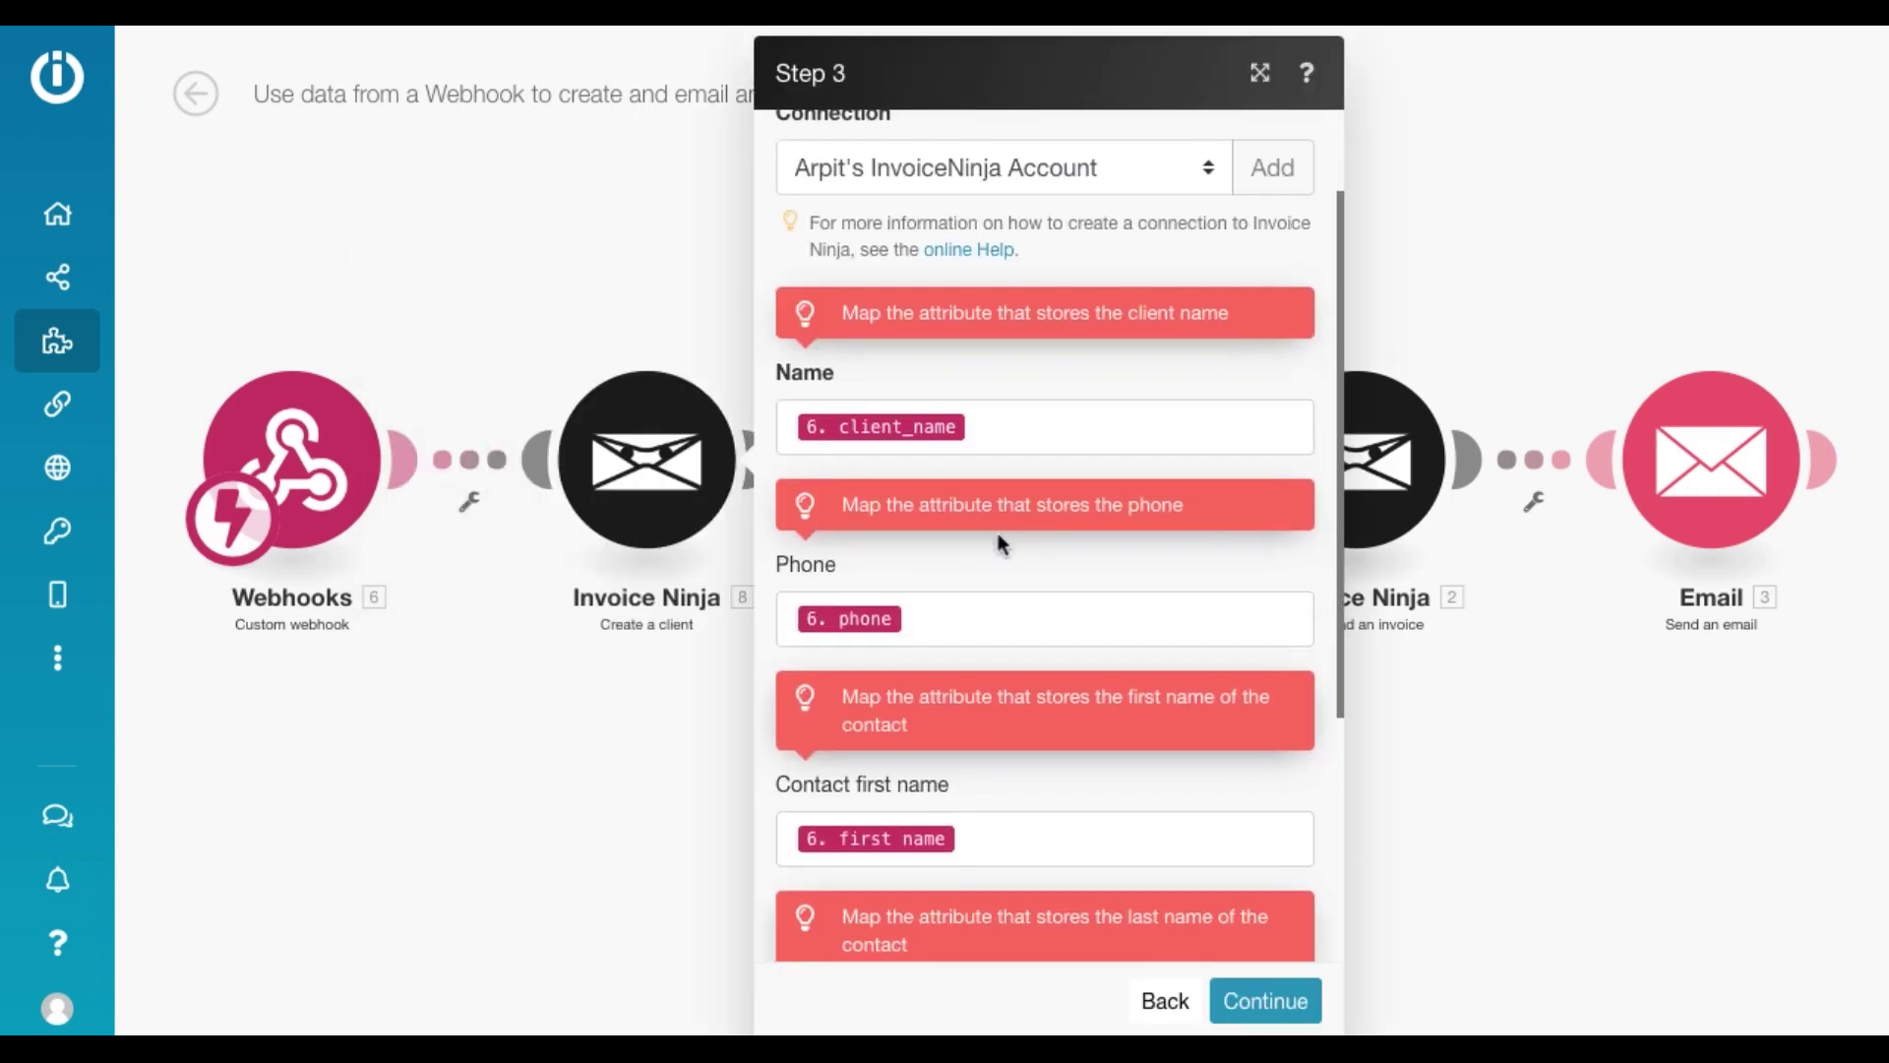
pyautogui.scroll(-3, 1032, 435)
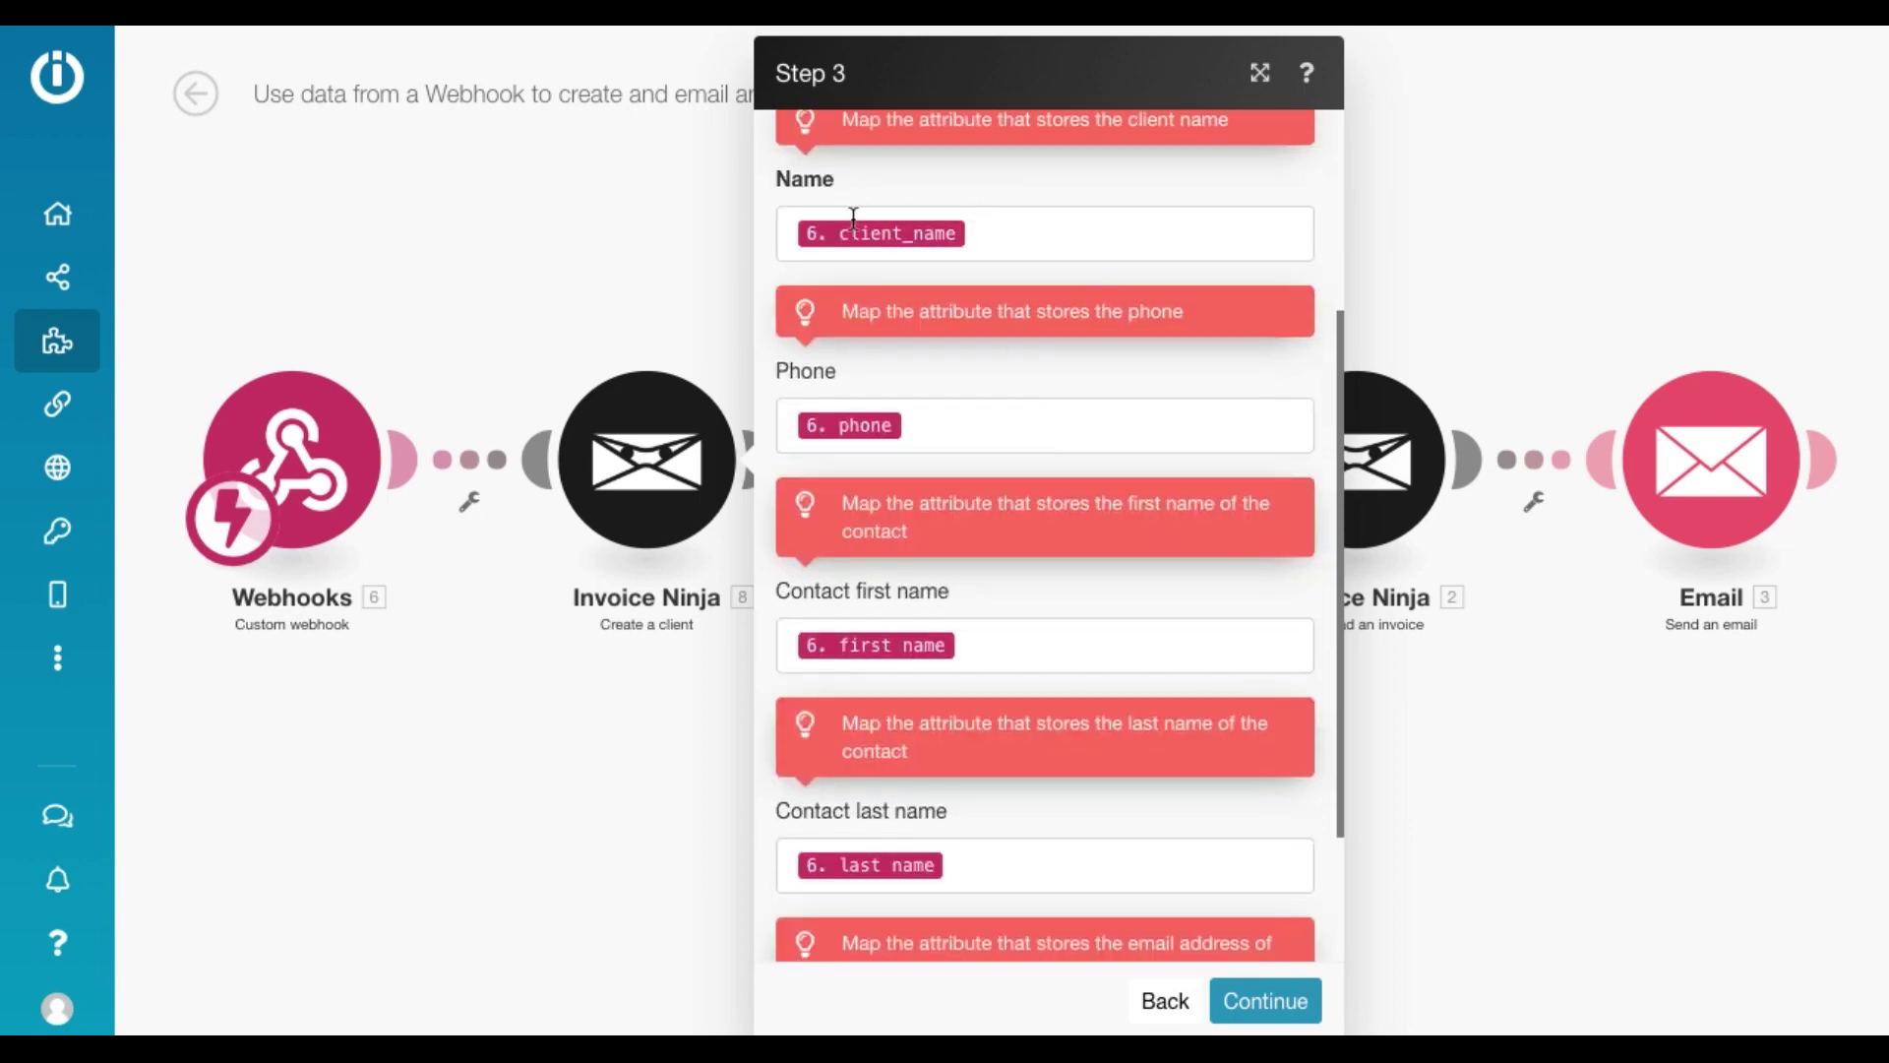
pyautogui.scroll(2, 1088, 304)
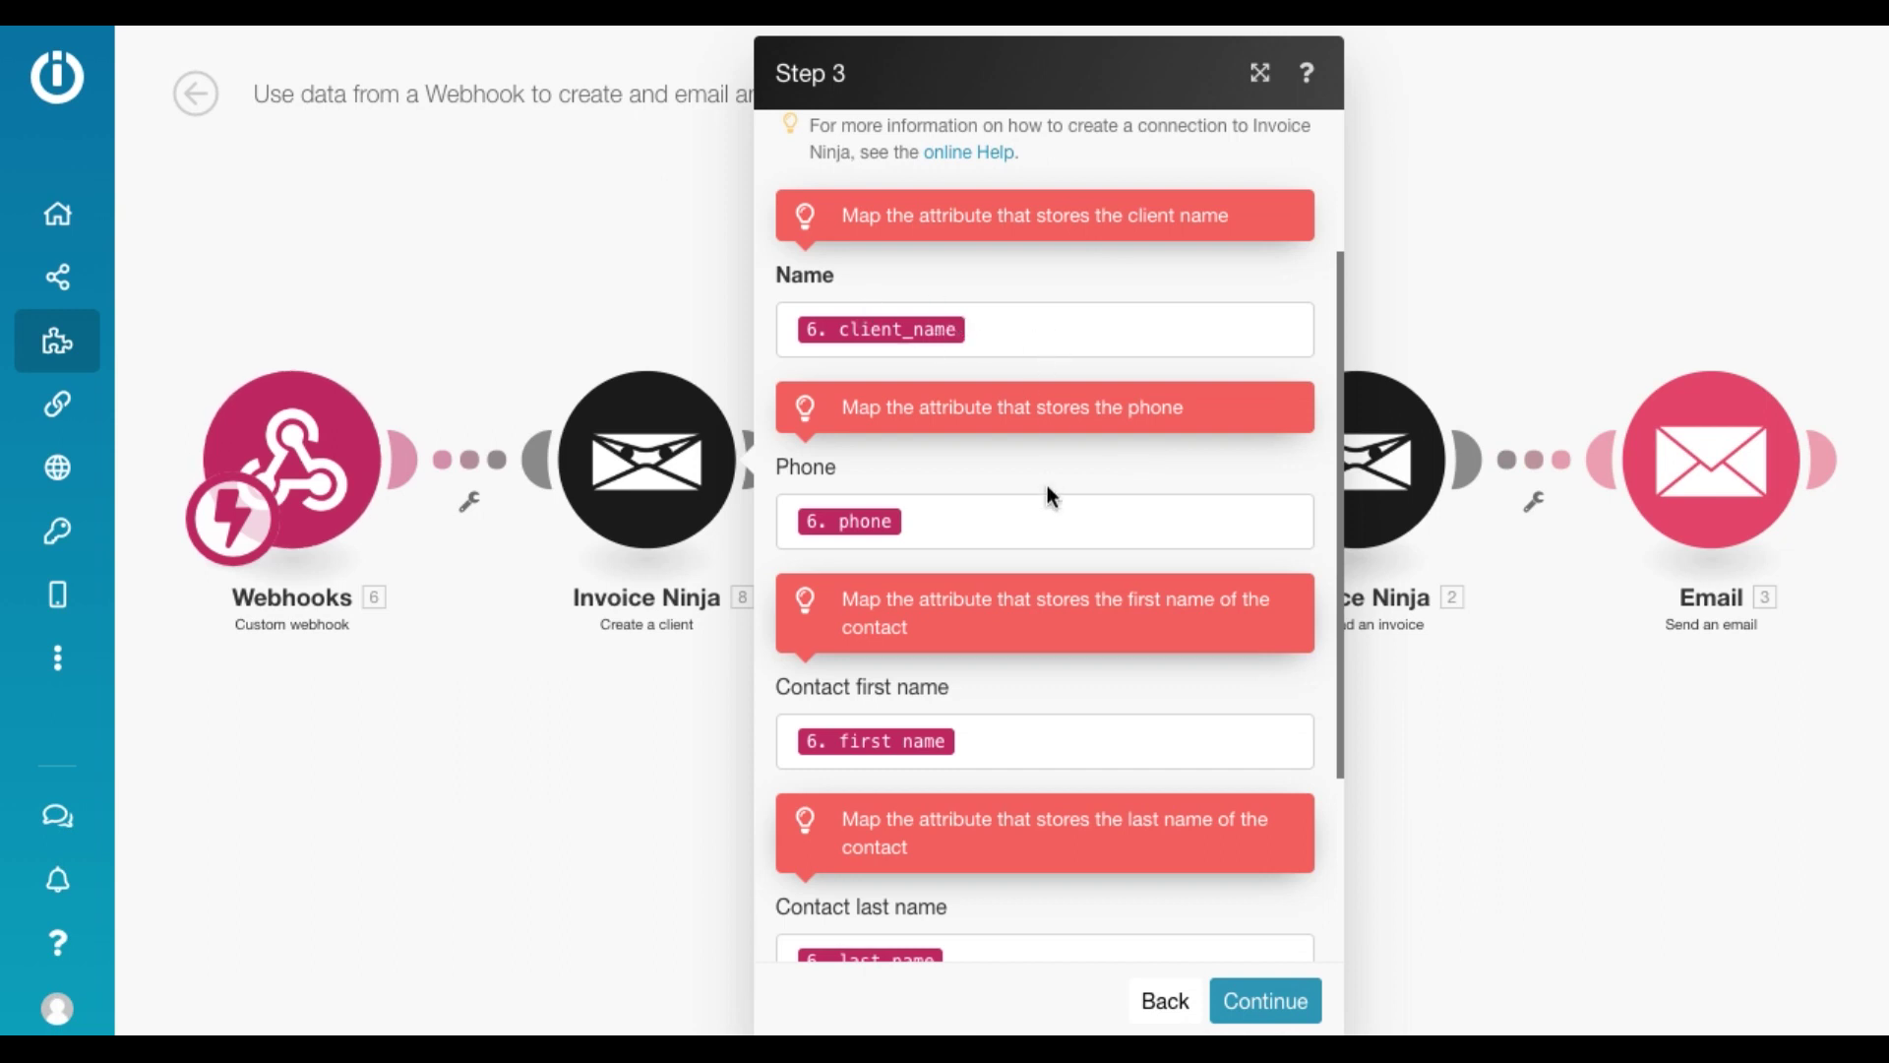
pyautogui.scroll(-5, 1047, 487)
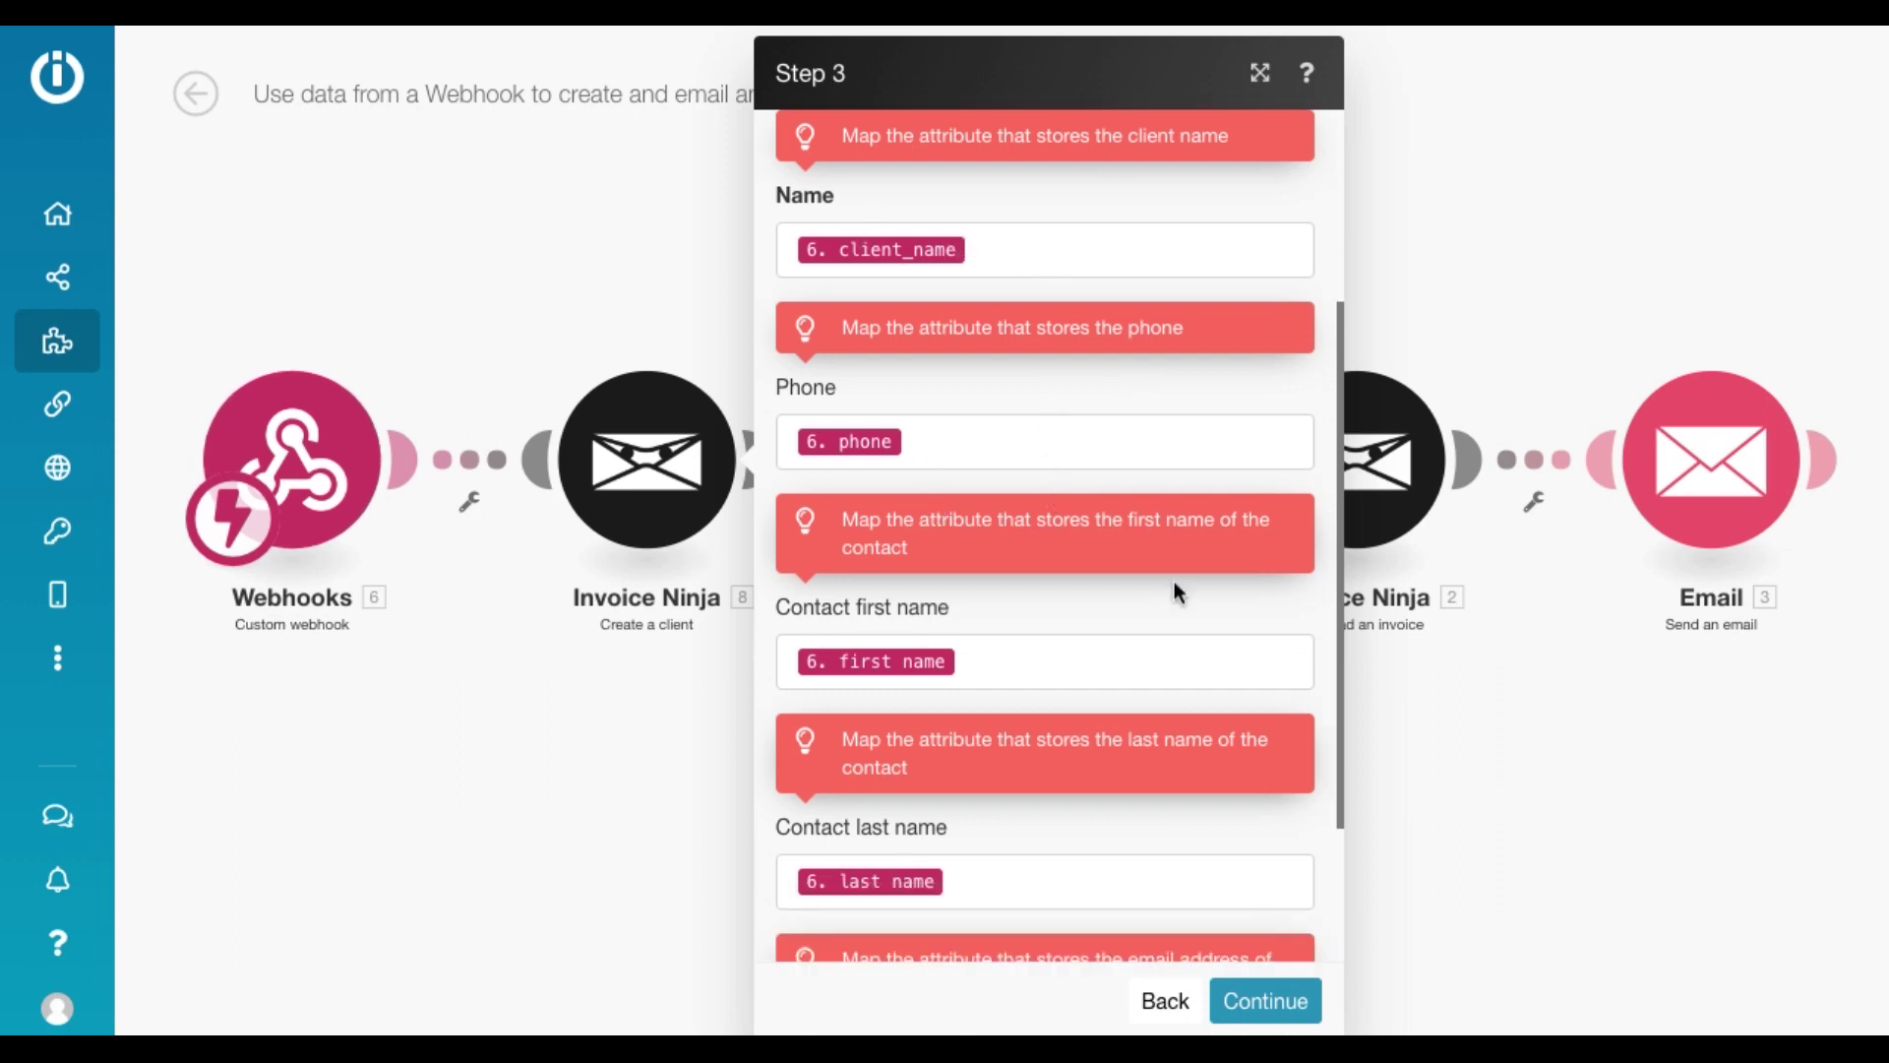
pyautogui.scroll(-1, 1024, 501)
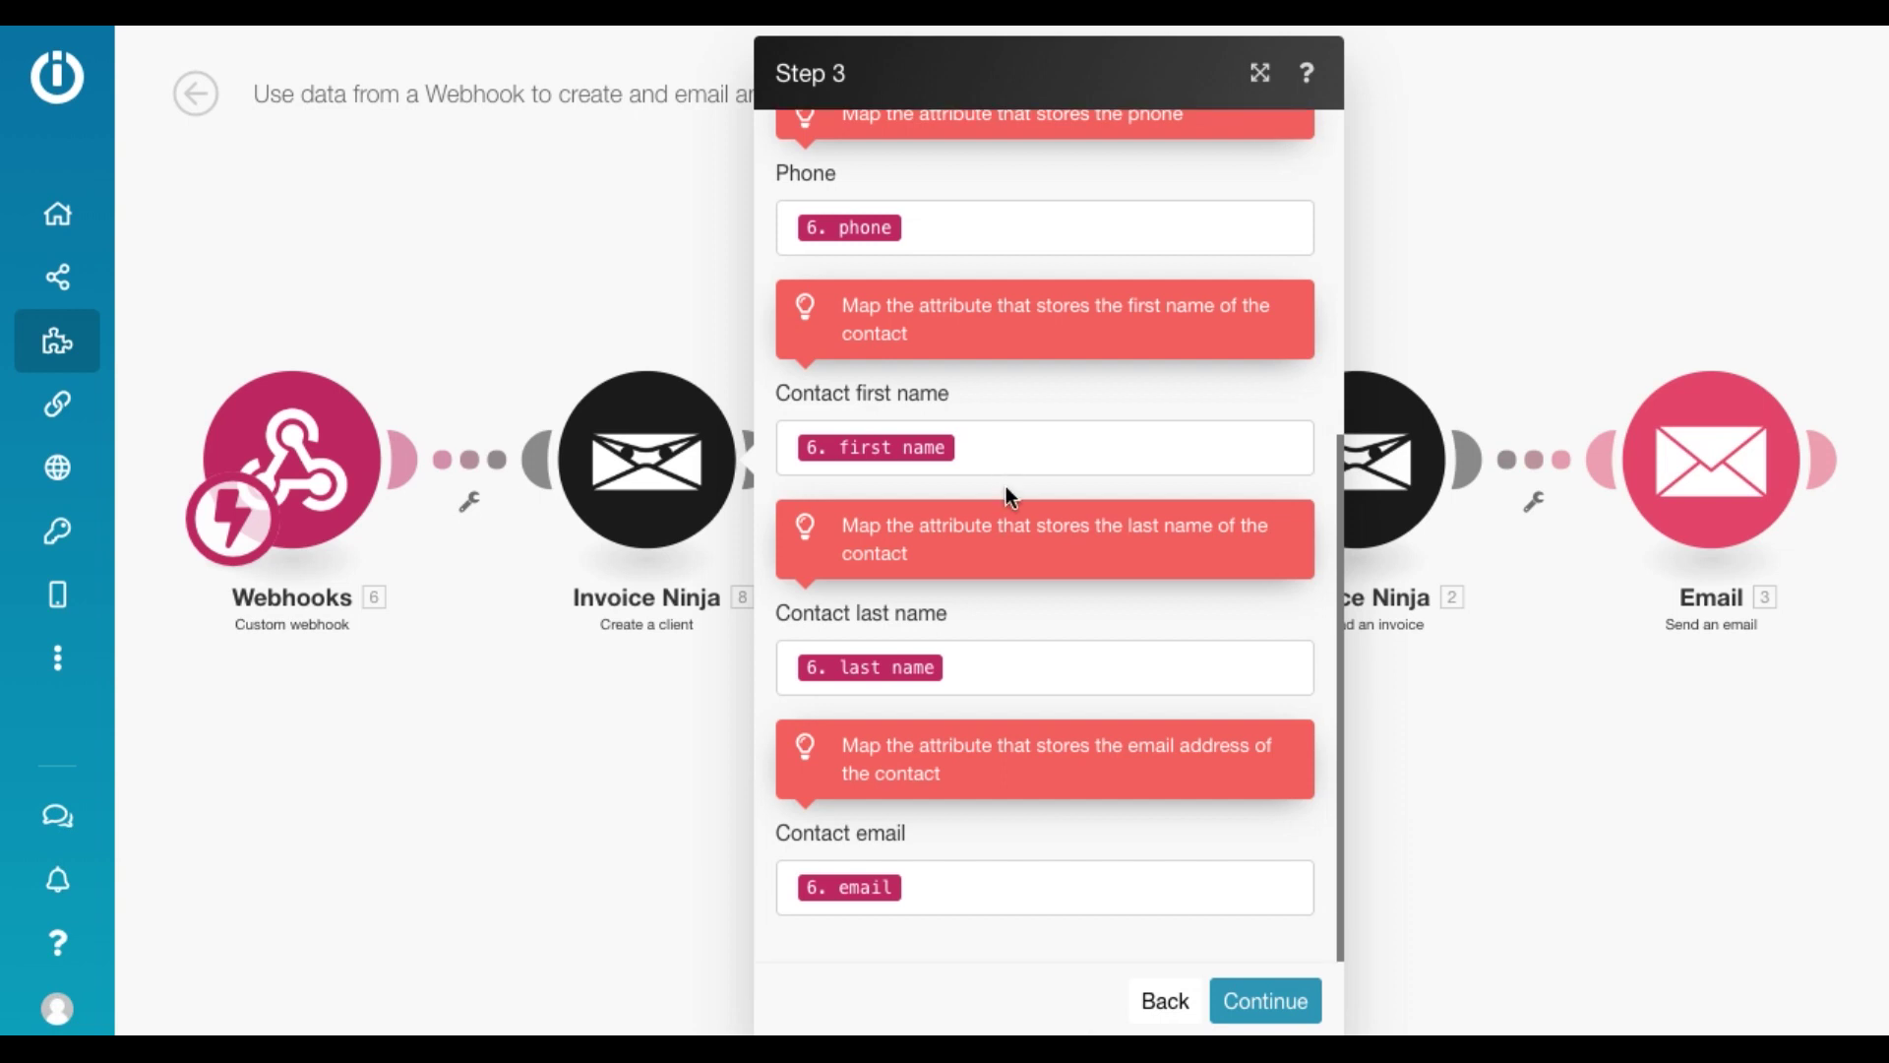
pyautogui.click(1273, 1004)
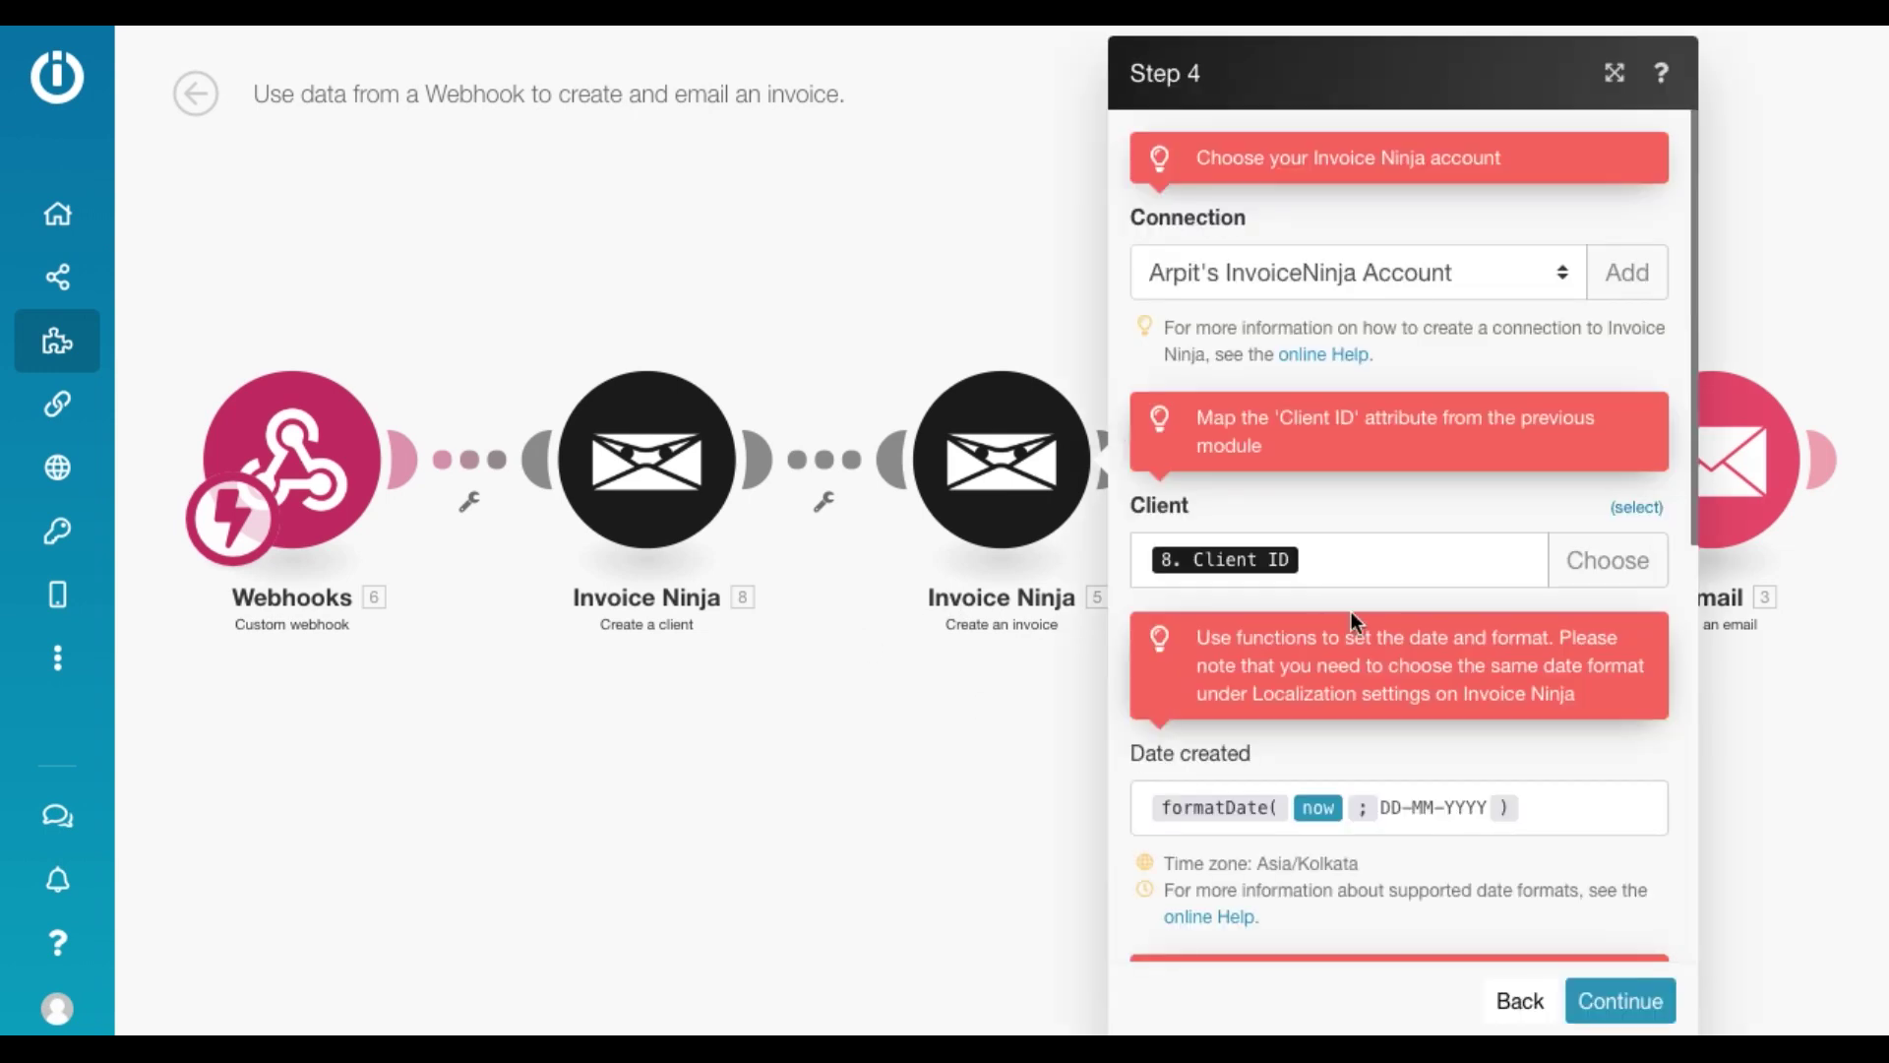
# - Map the new Client ID into the invoice and check the created and due date formulas
pyautogui.scroll(-1, 1350, 557)
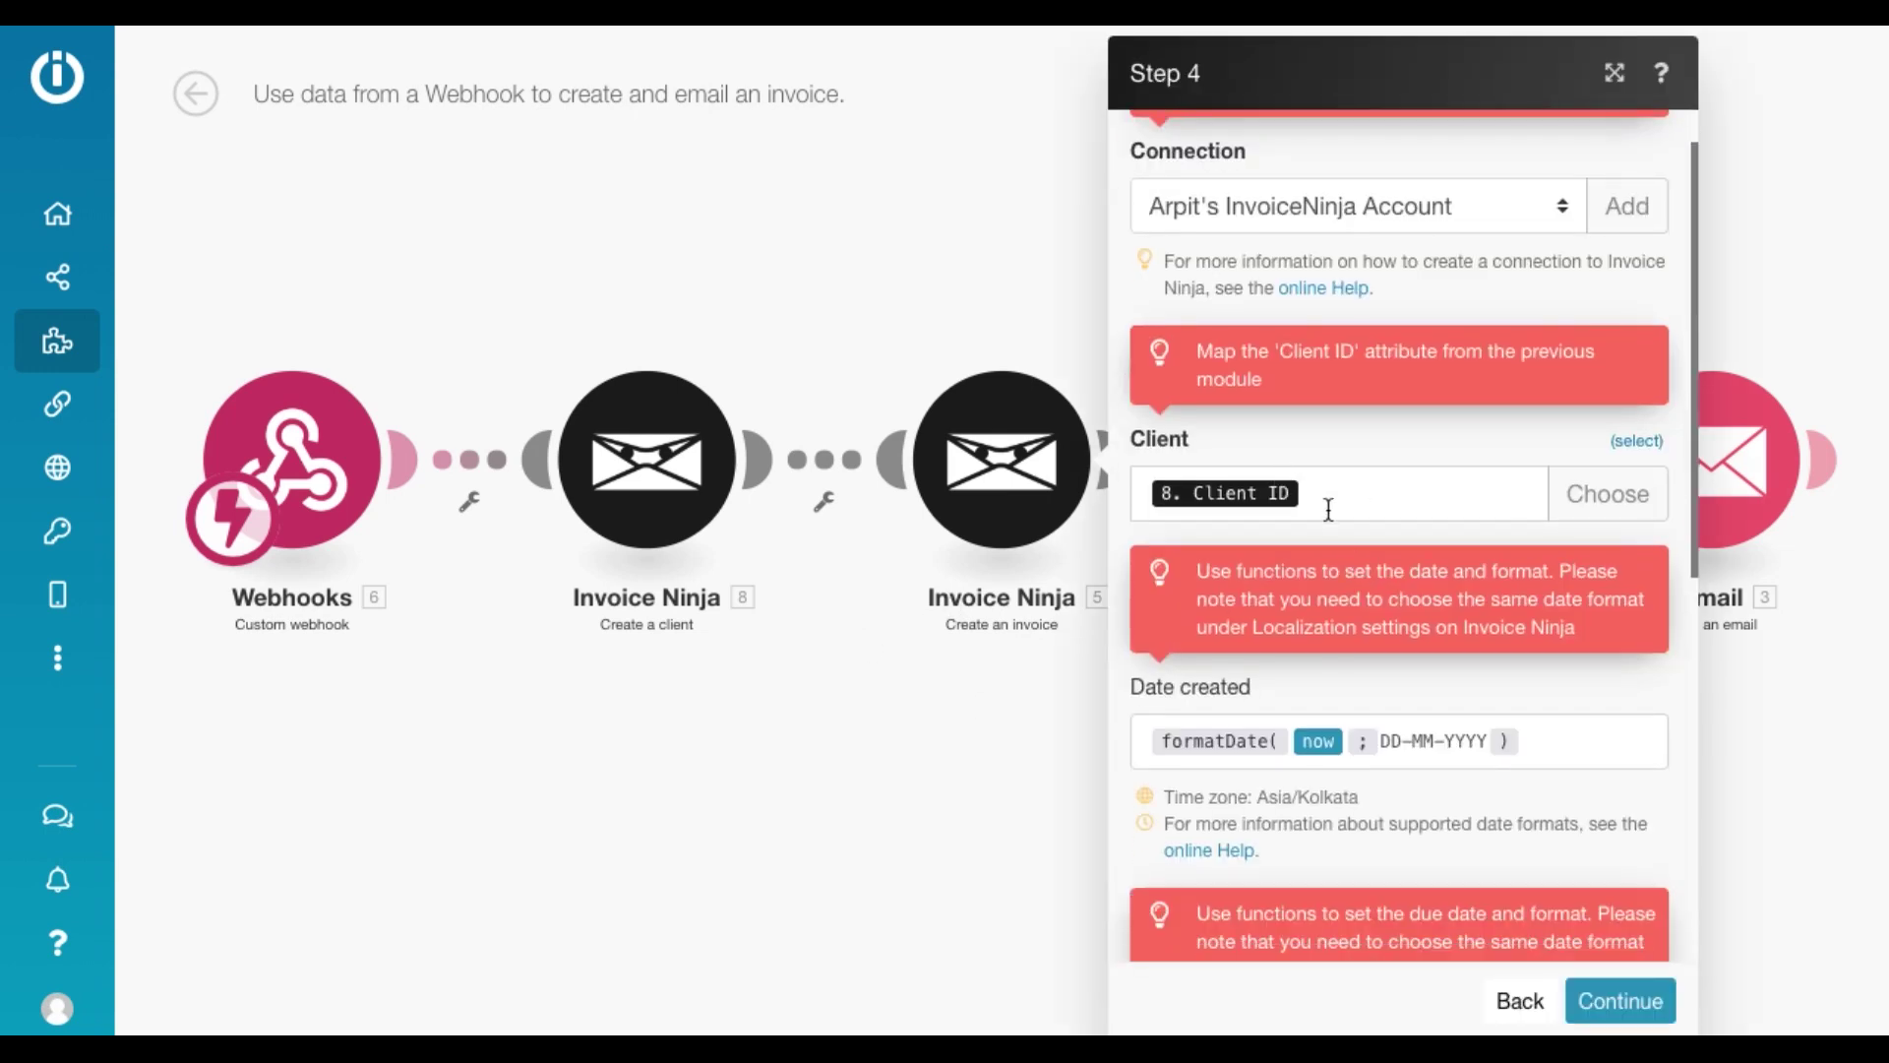
pyautogui.click(1328, 510)
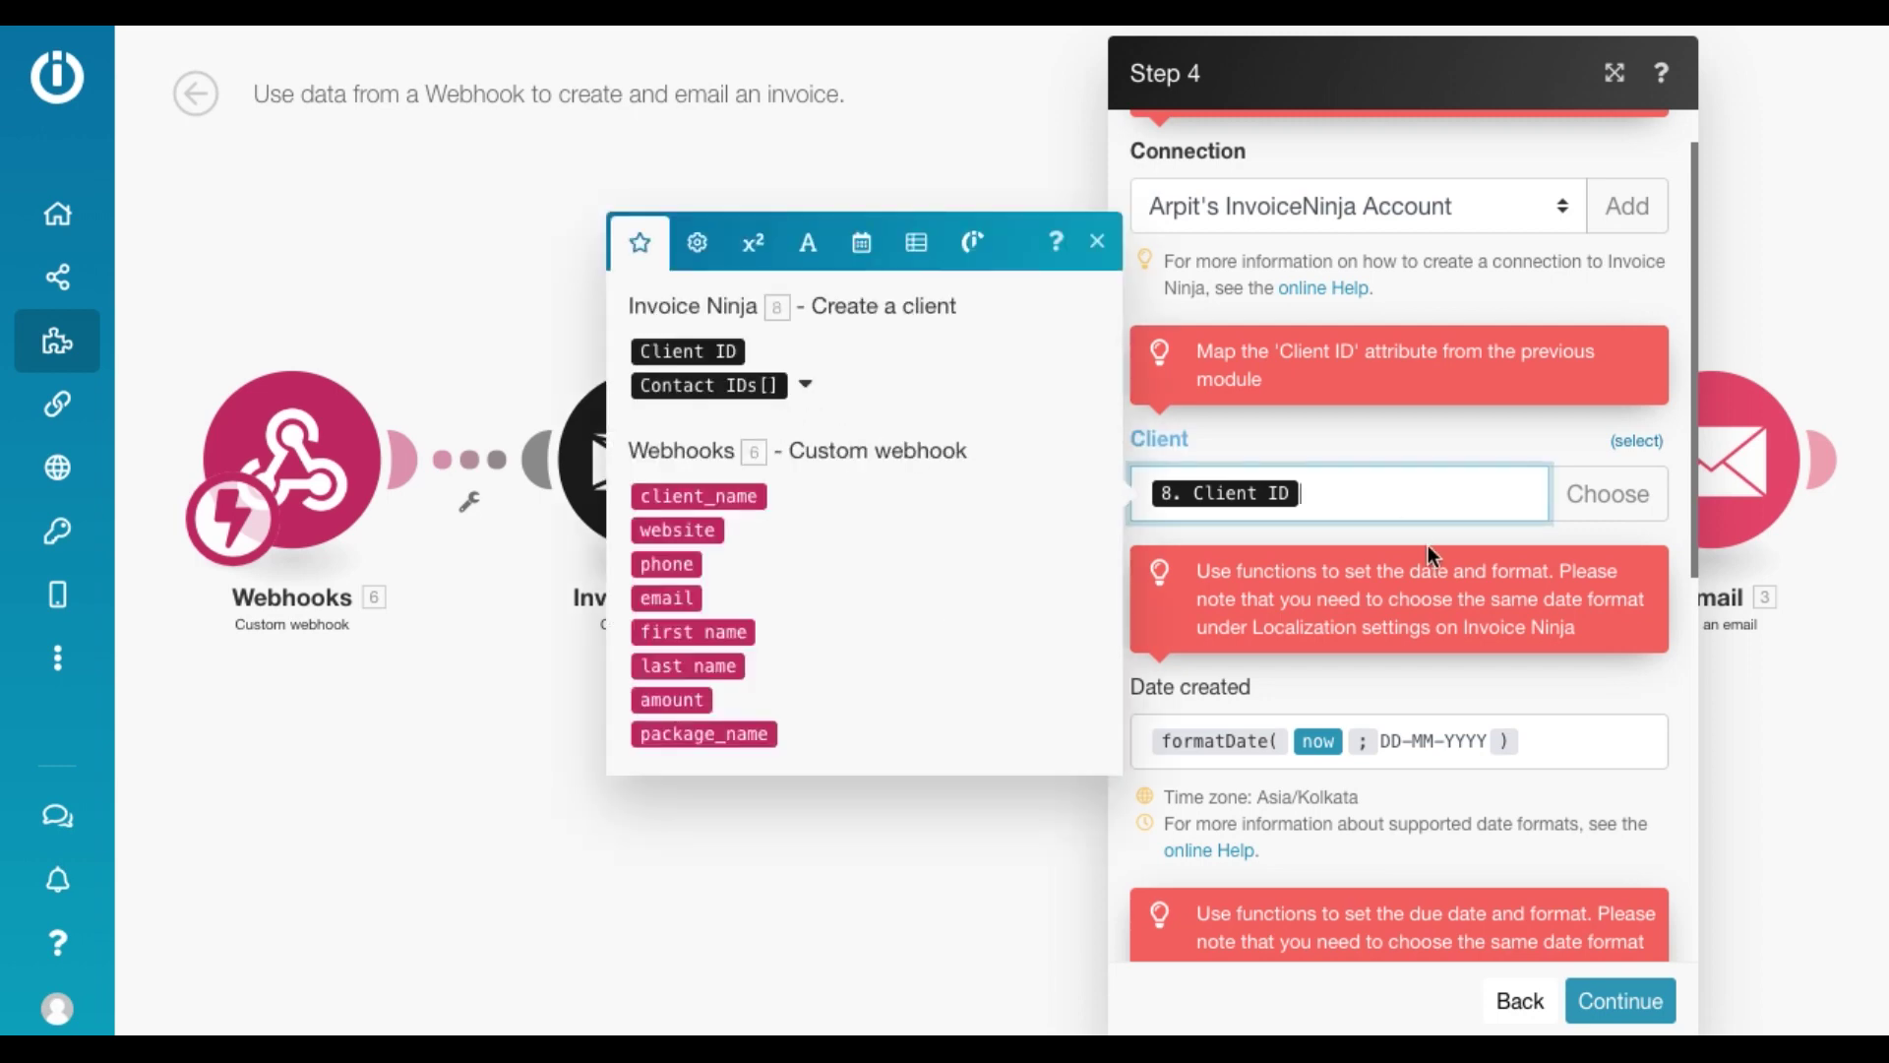
pyautogui.scroll(-2, 1413, 594)
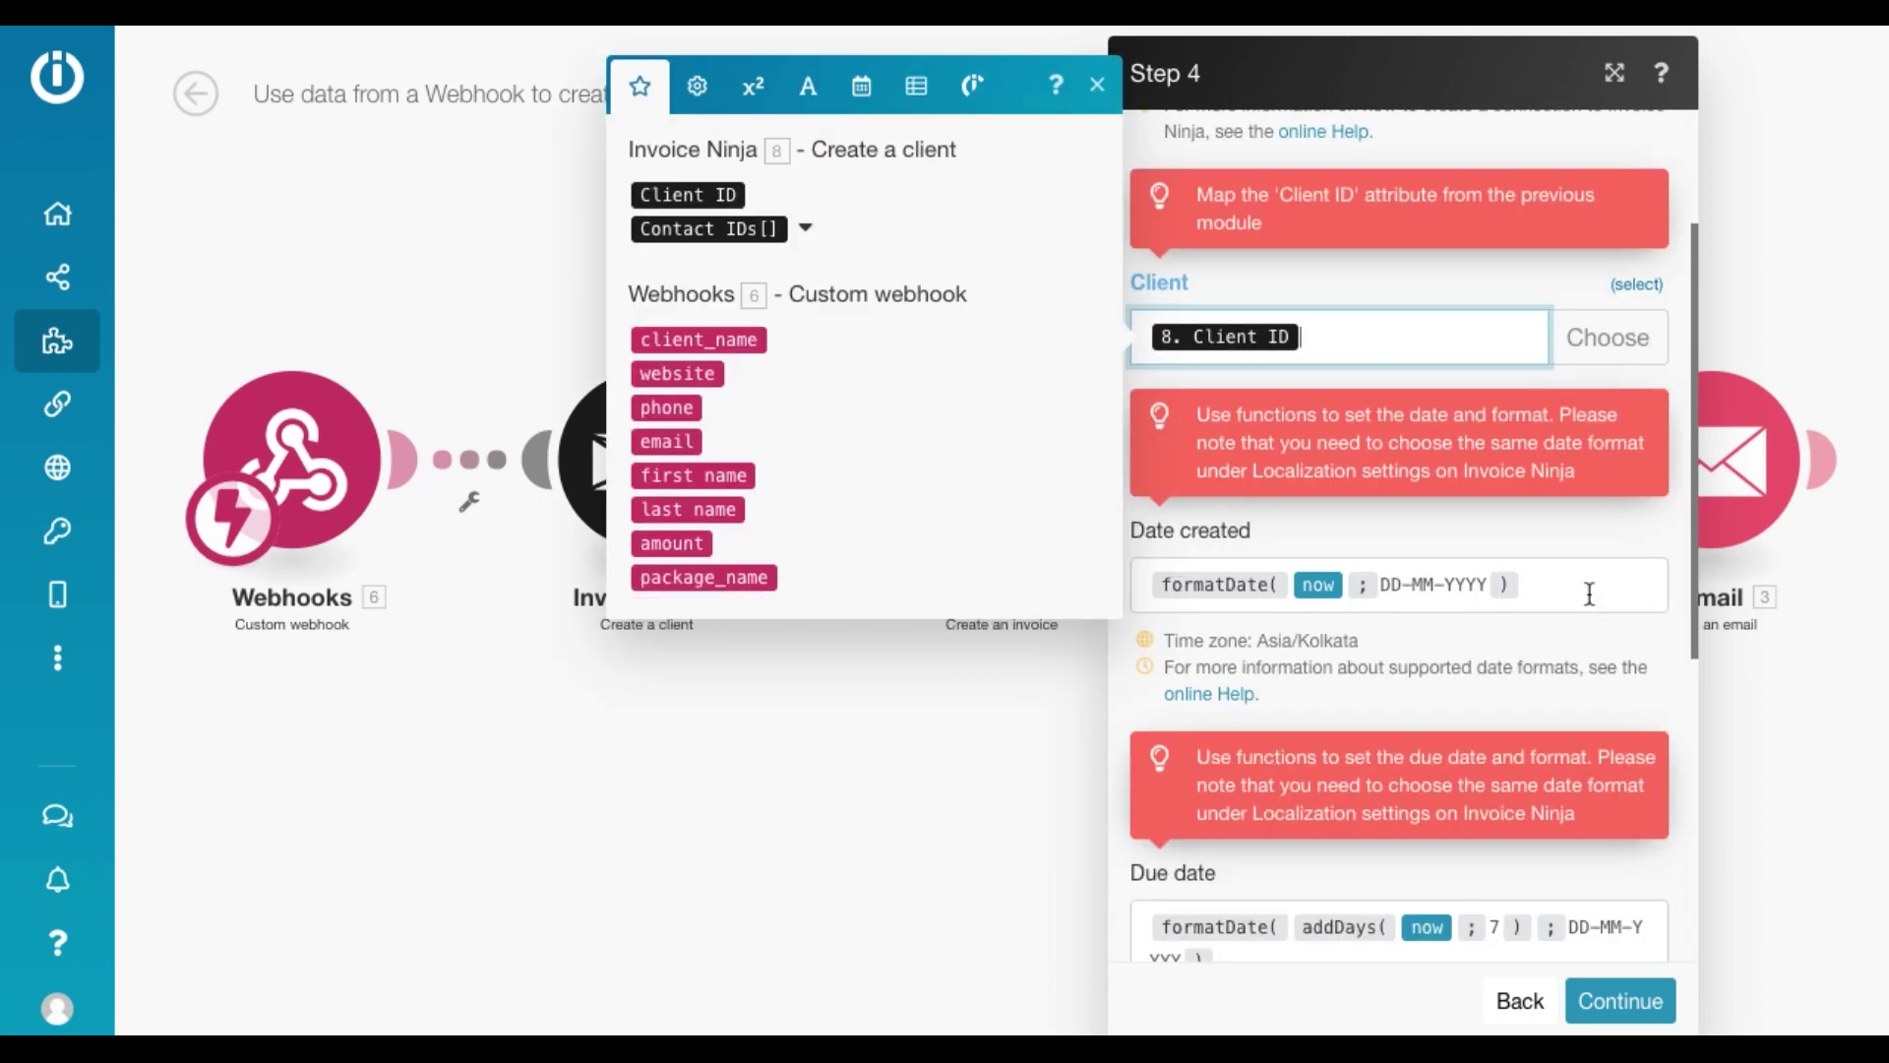
pyautogui.click(1200, 553)
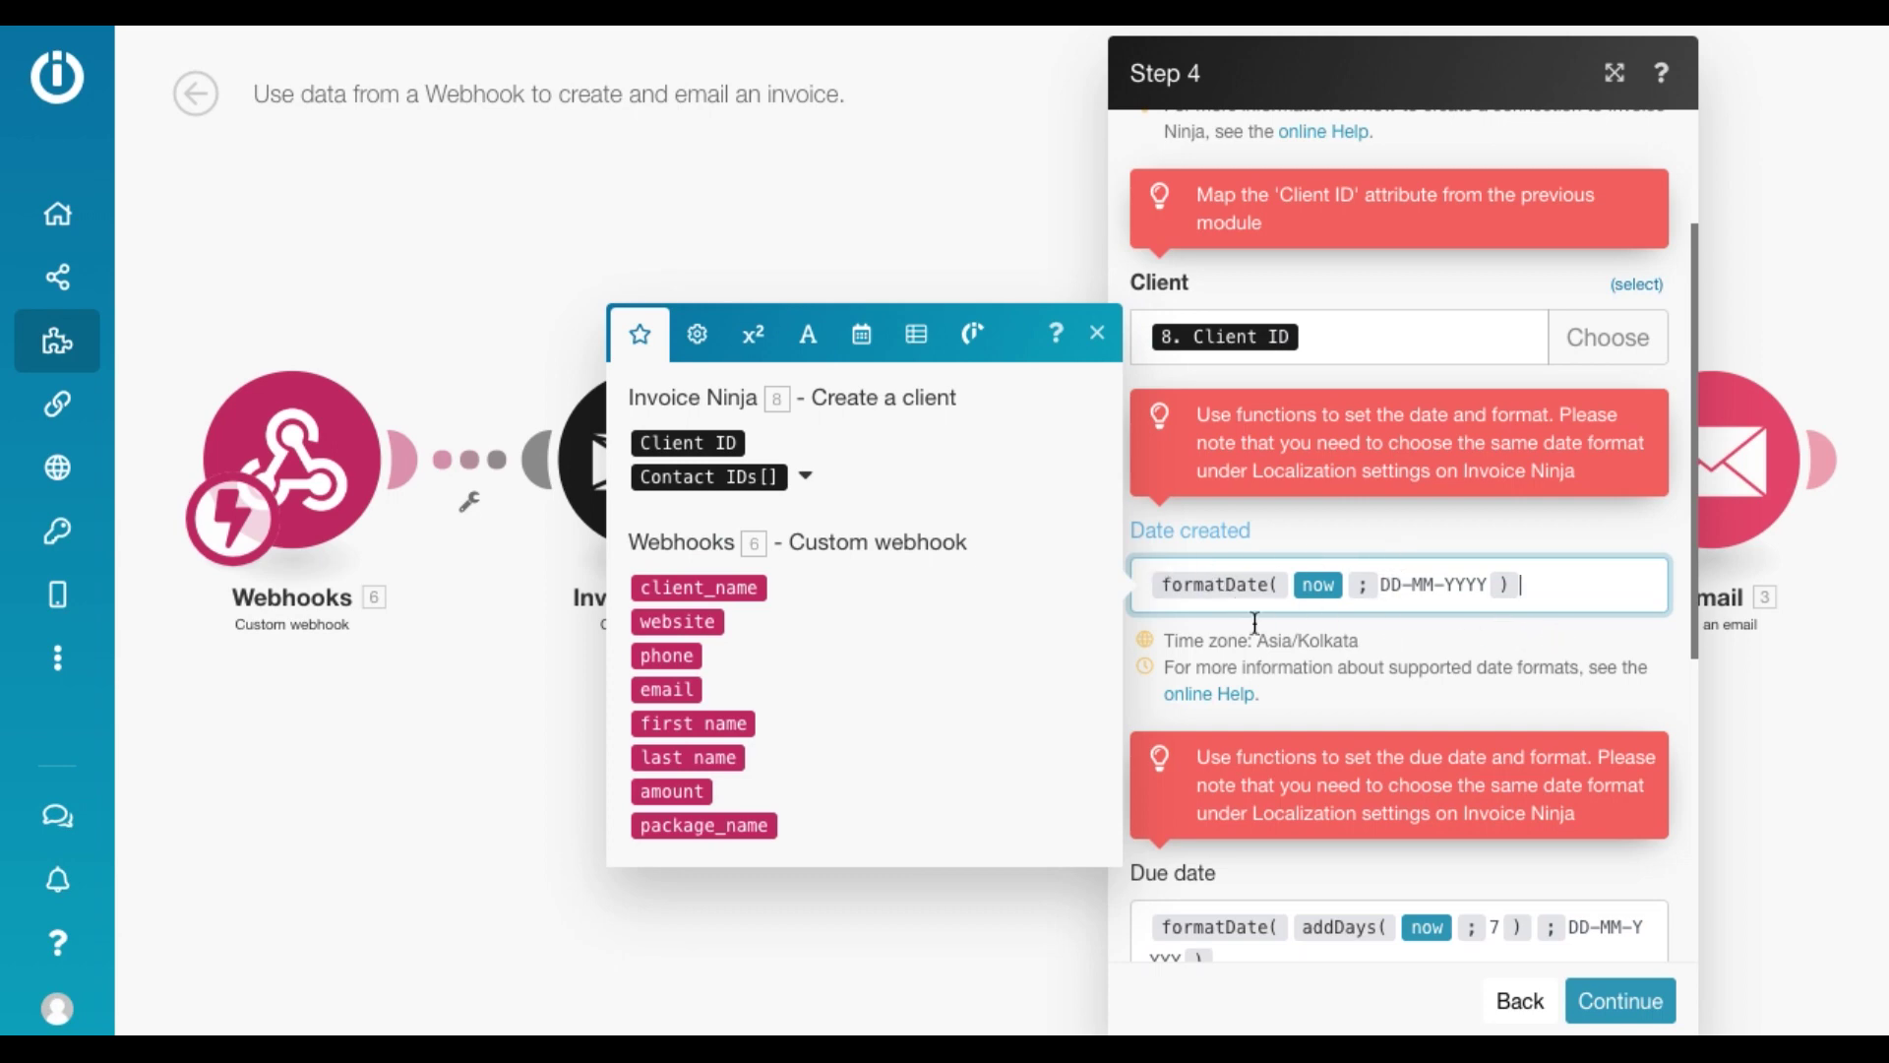
pyautogui.scroll(-3, 1592, 614)
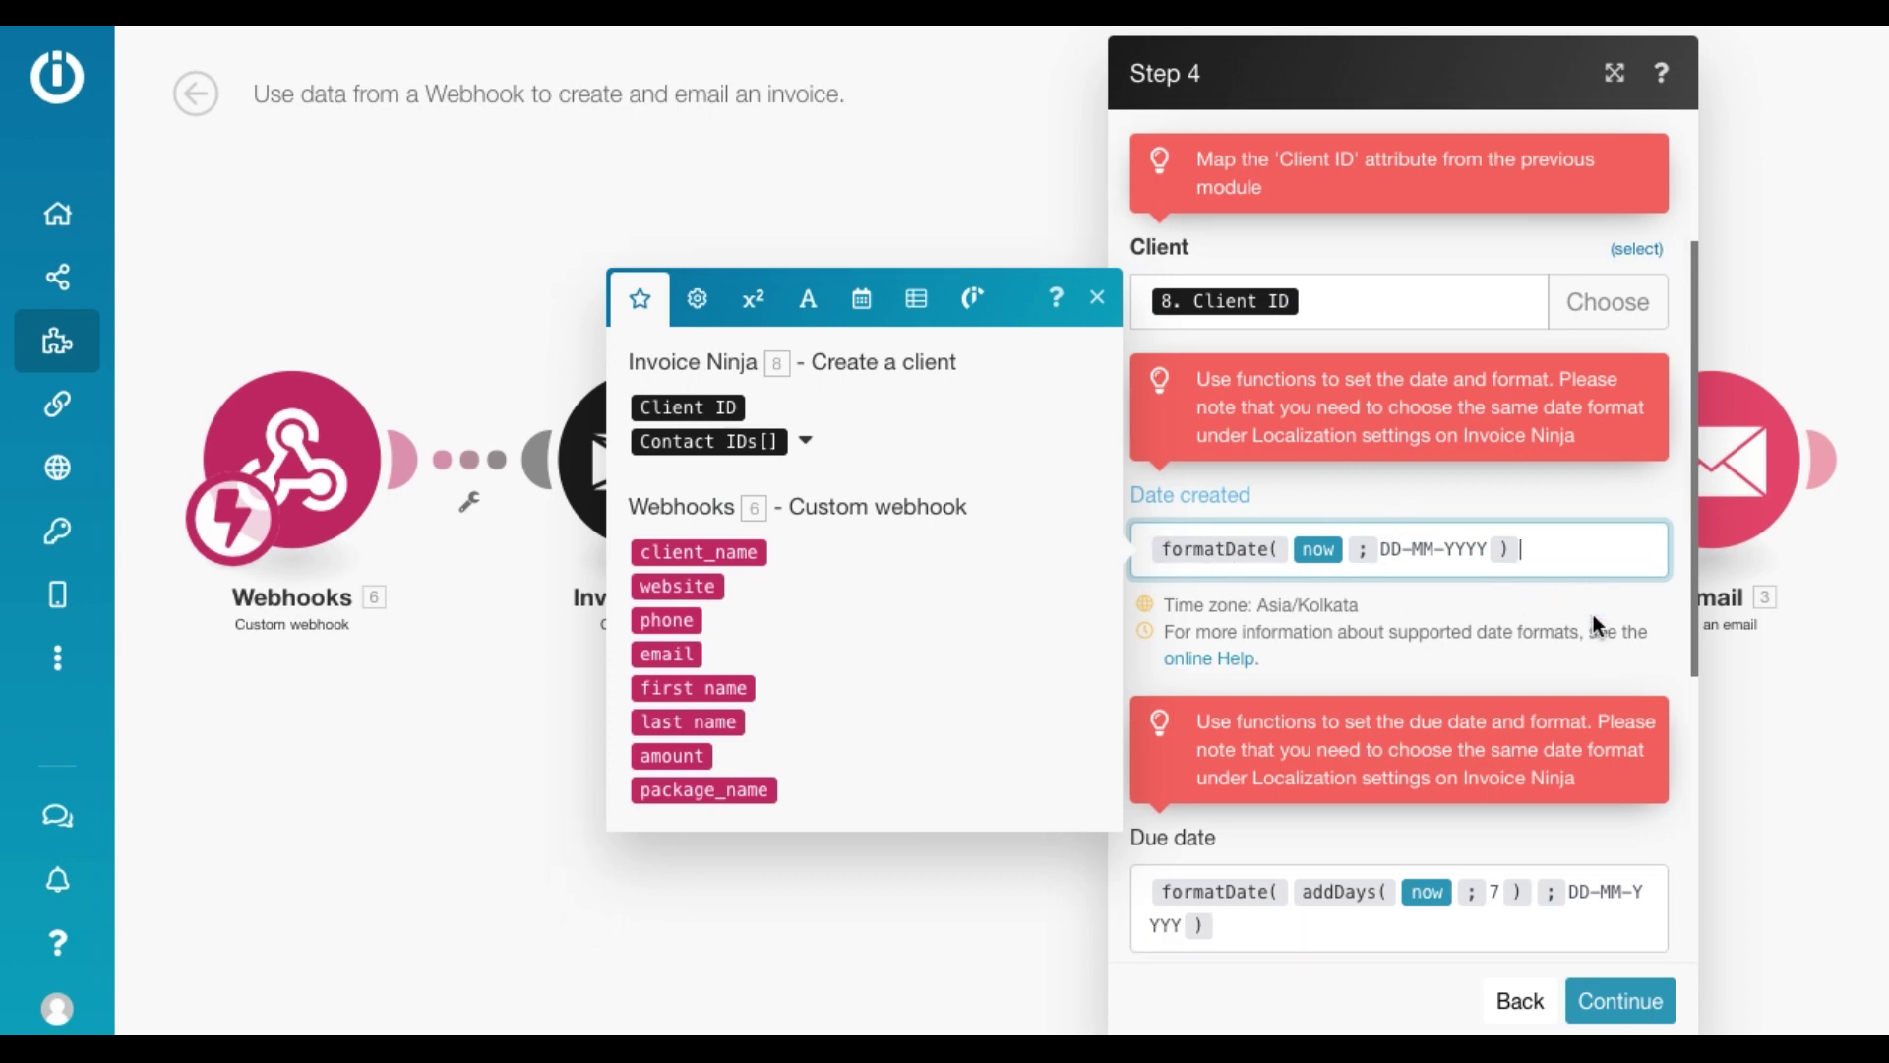
pyautogui.scroll(-1, 1594, 616)
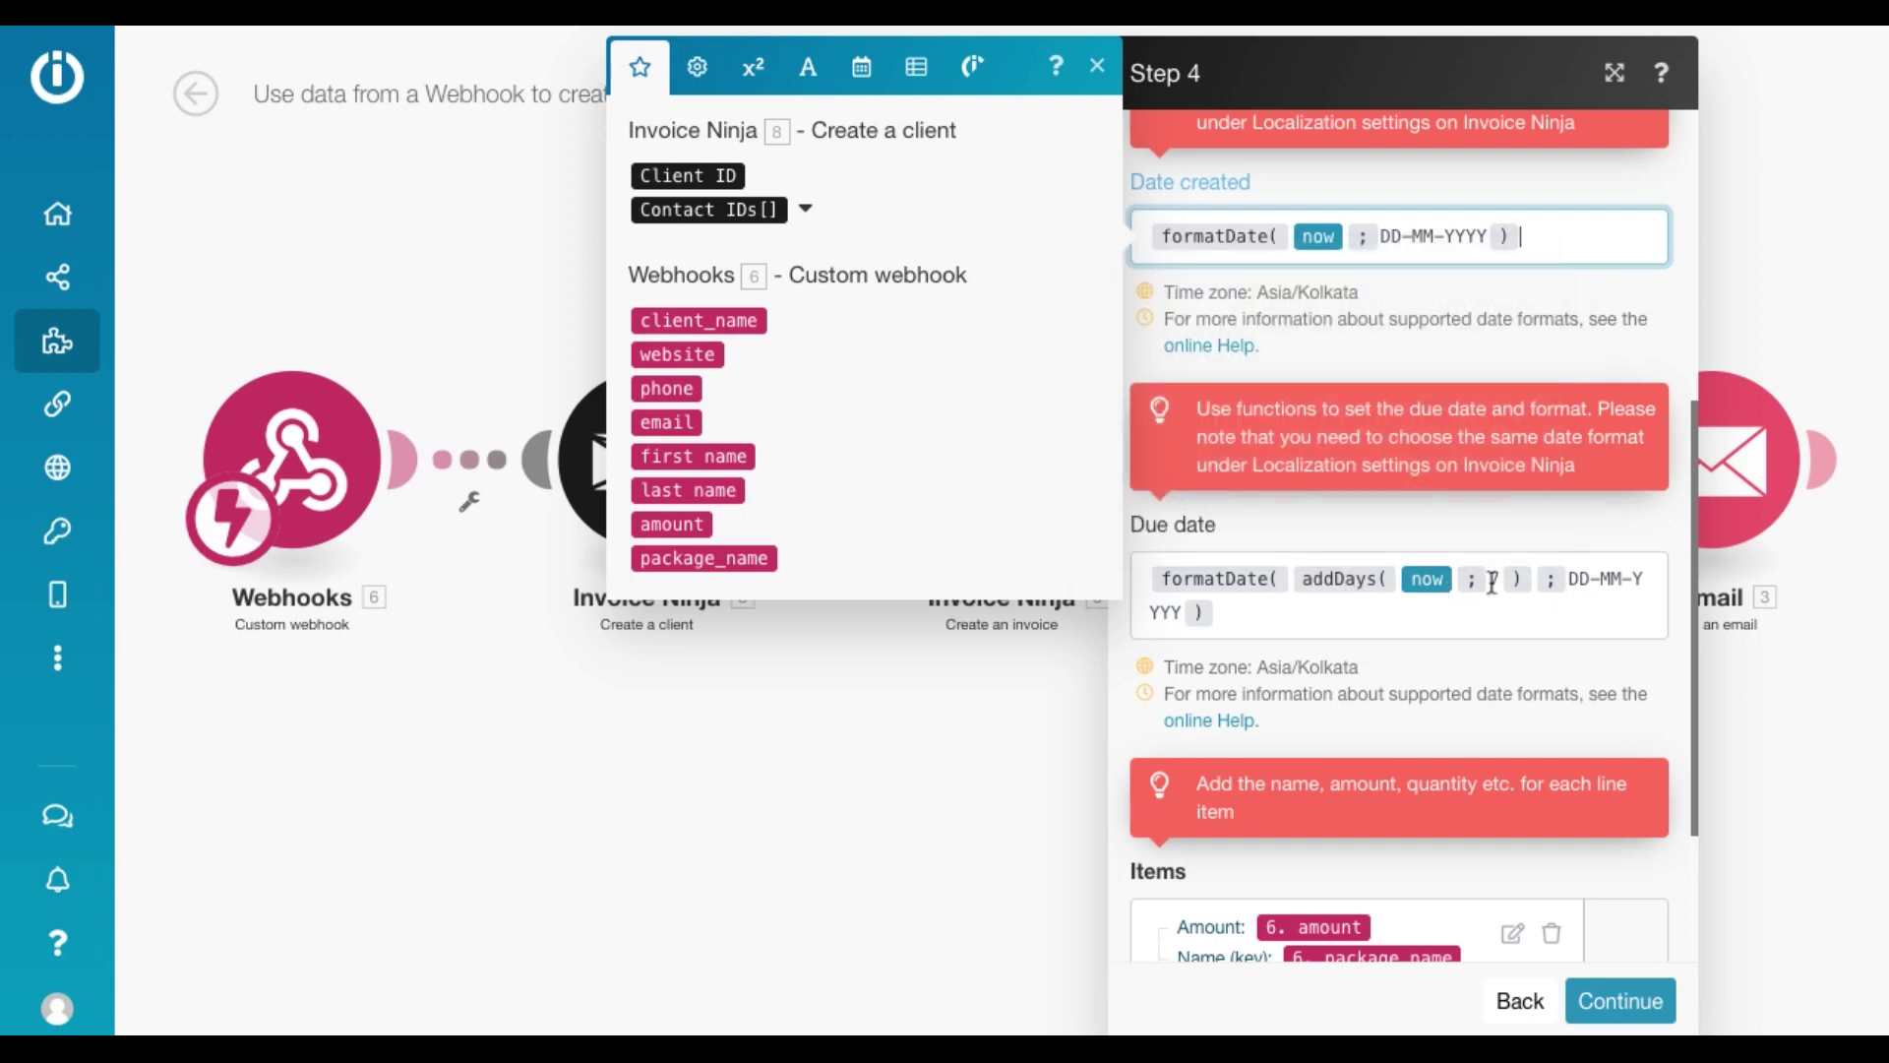
pyautogui.scroll(-5, 1424, 628)
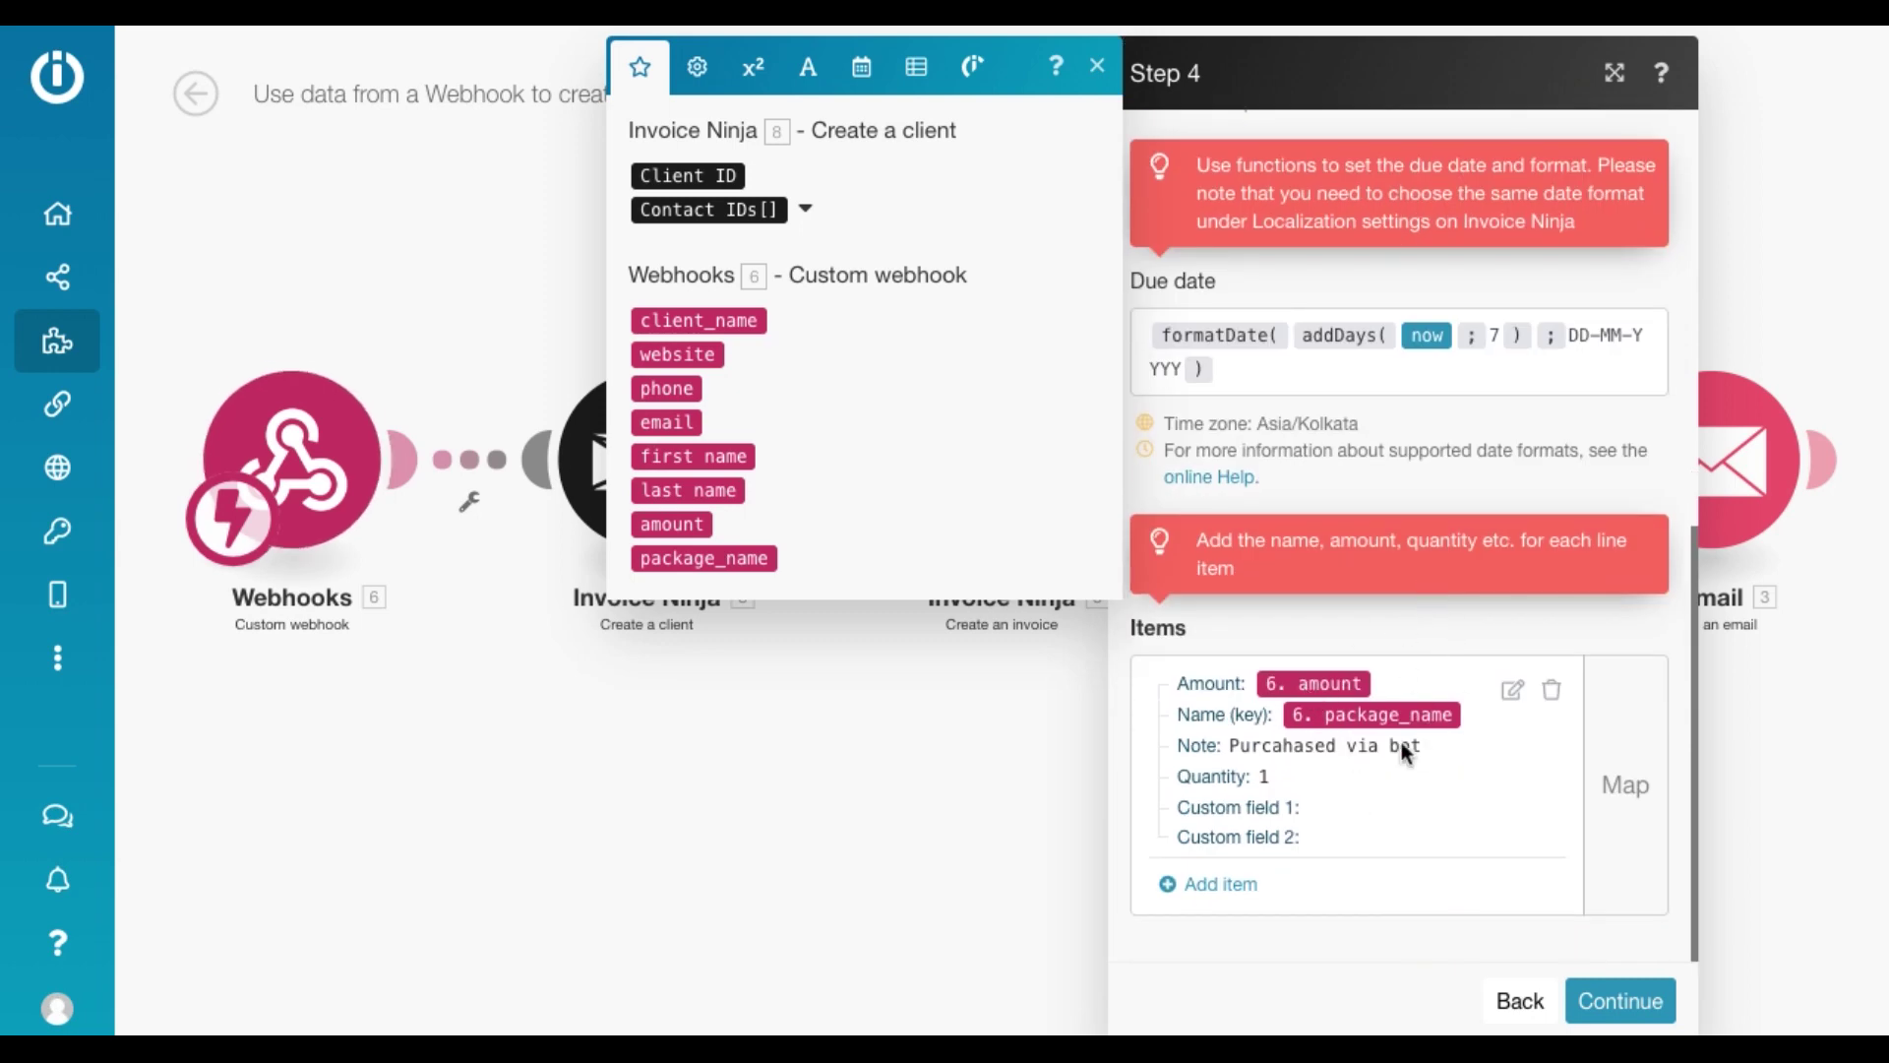
pyautogui.click(1517, 699)
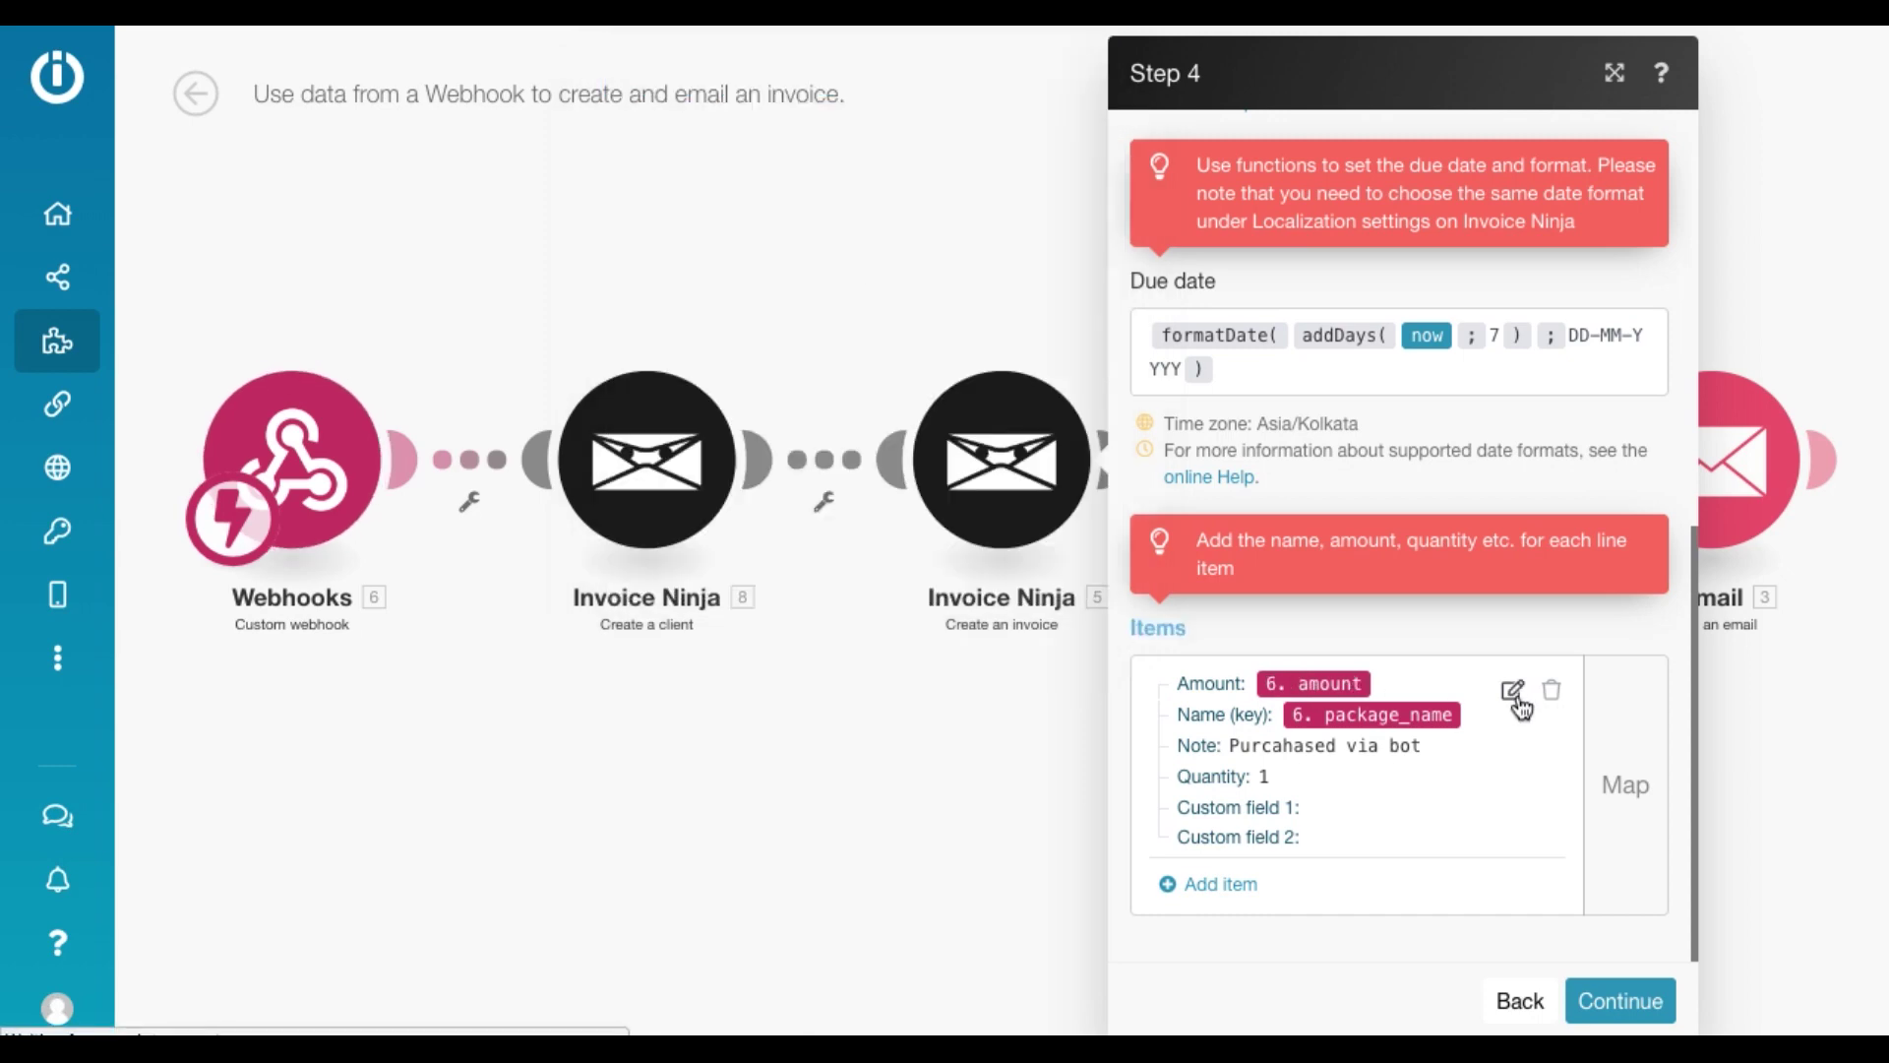
# - Save the package_name/amount line item and confirm the Create an invoice module
pyautogui.click(1358, 735)
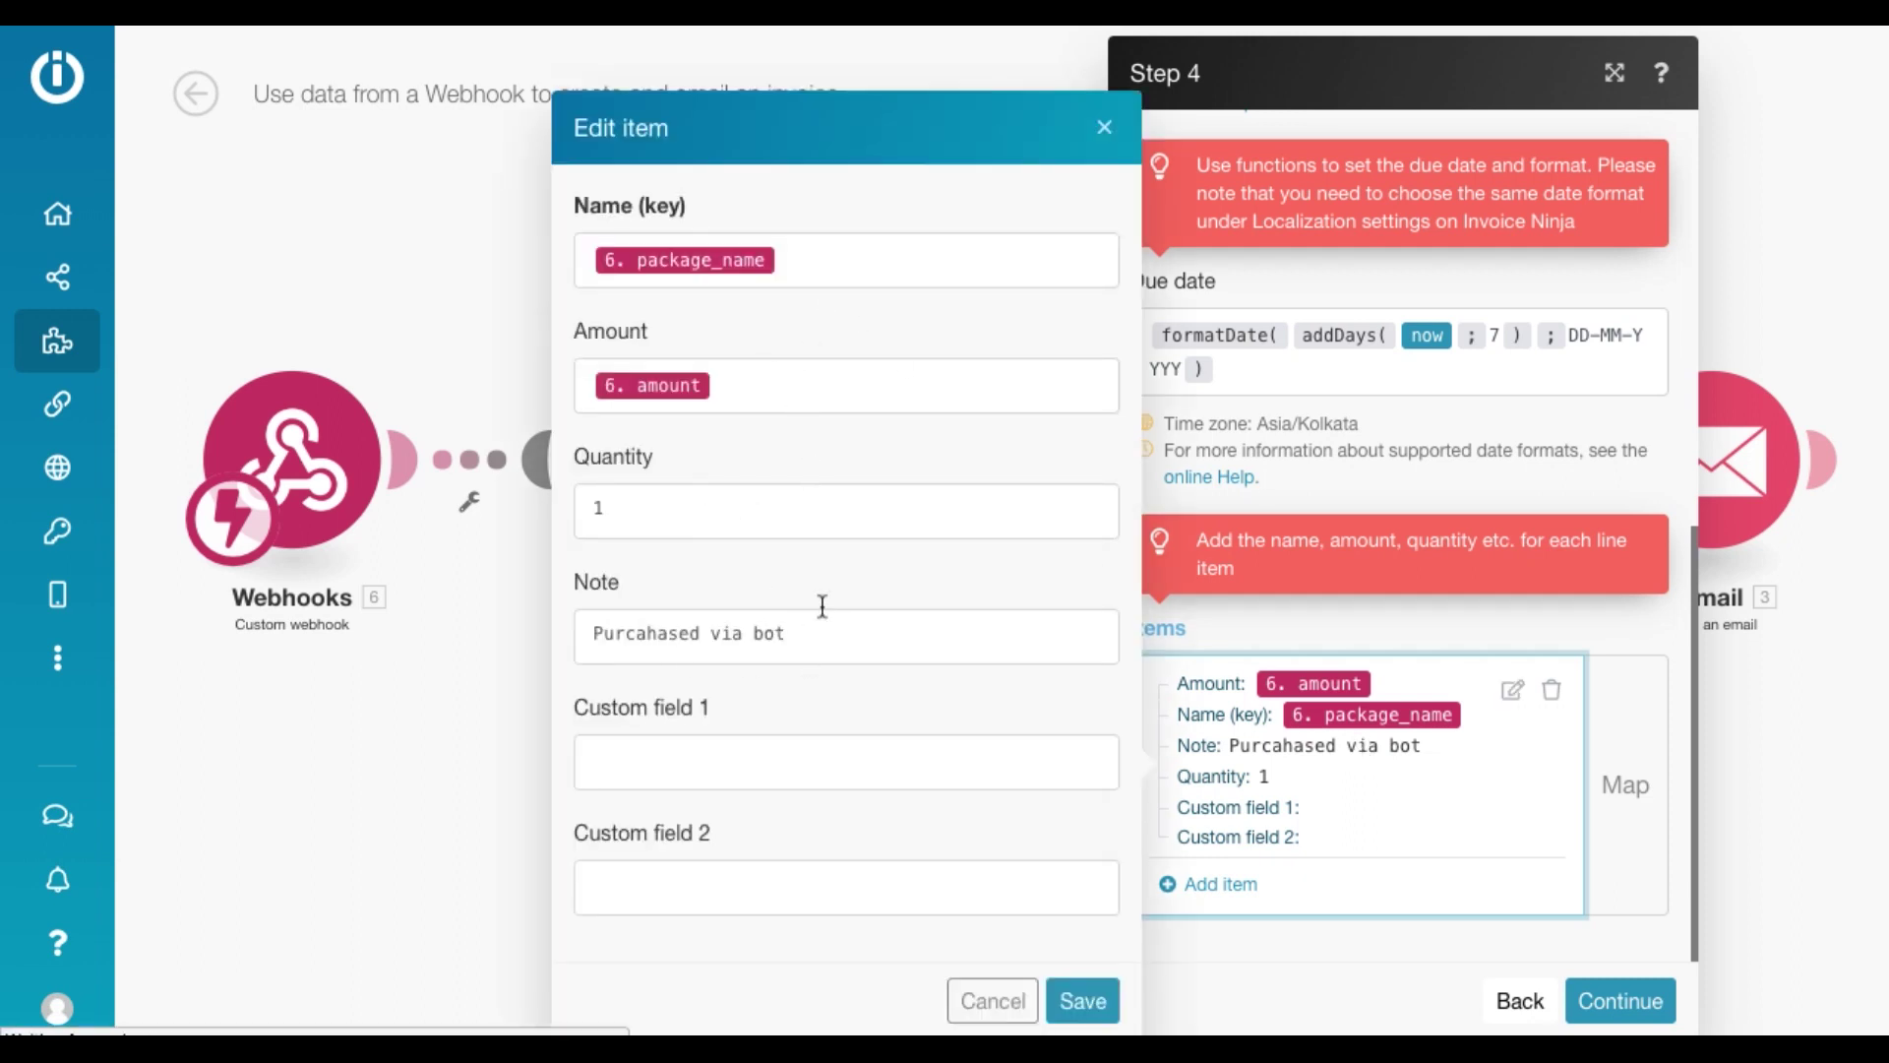
pyautogui.click(1082, 1000)
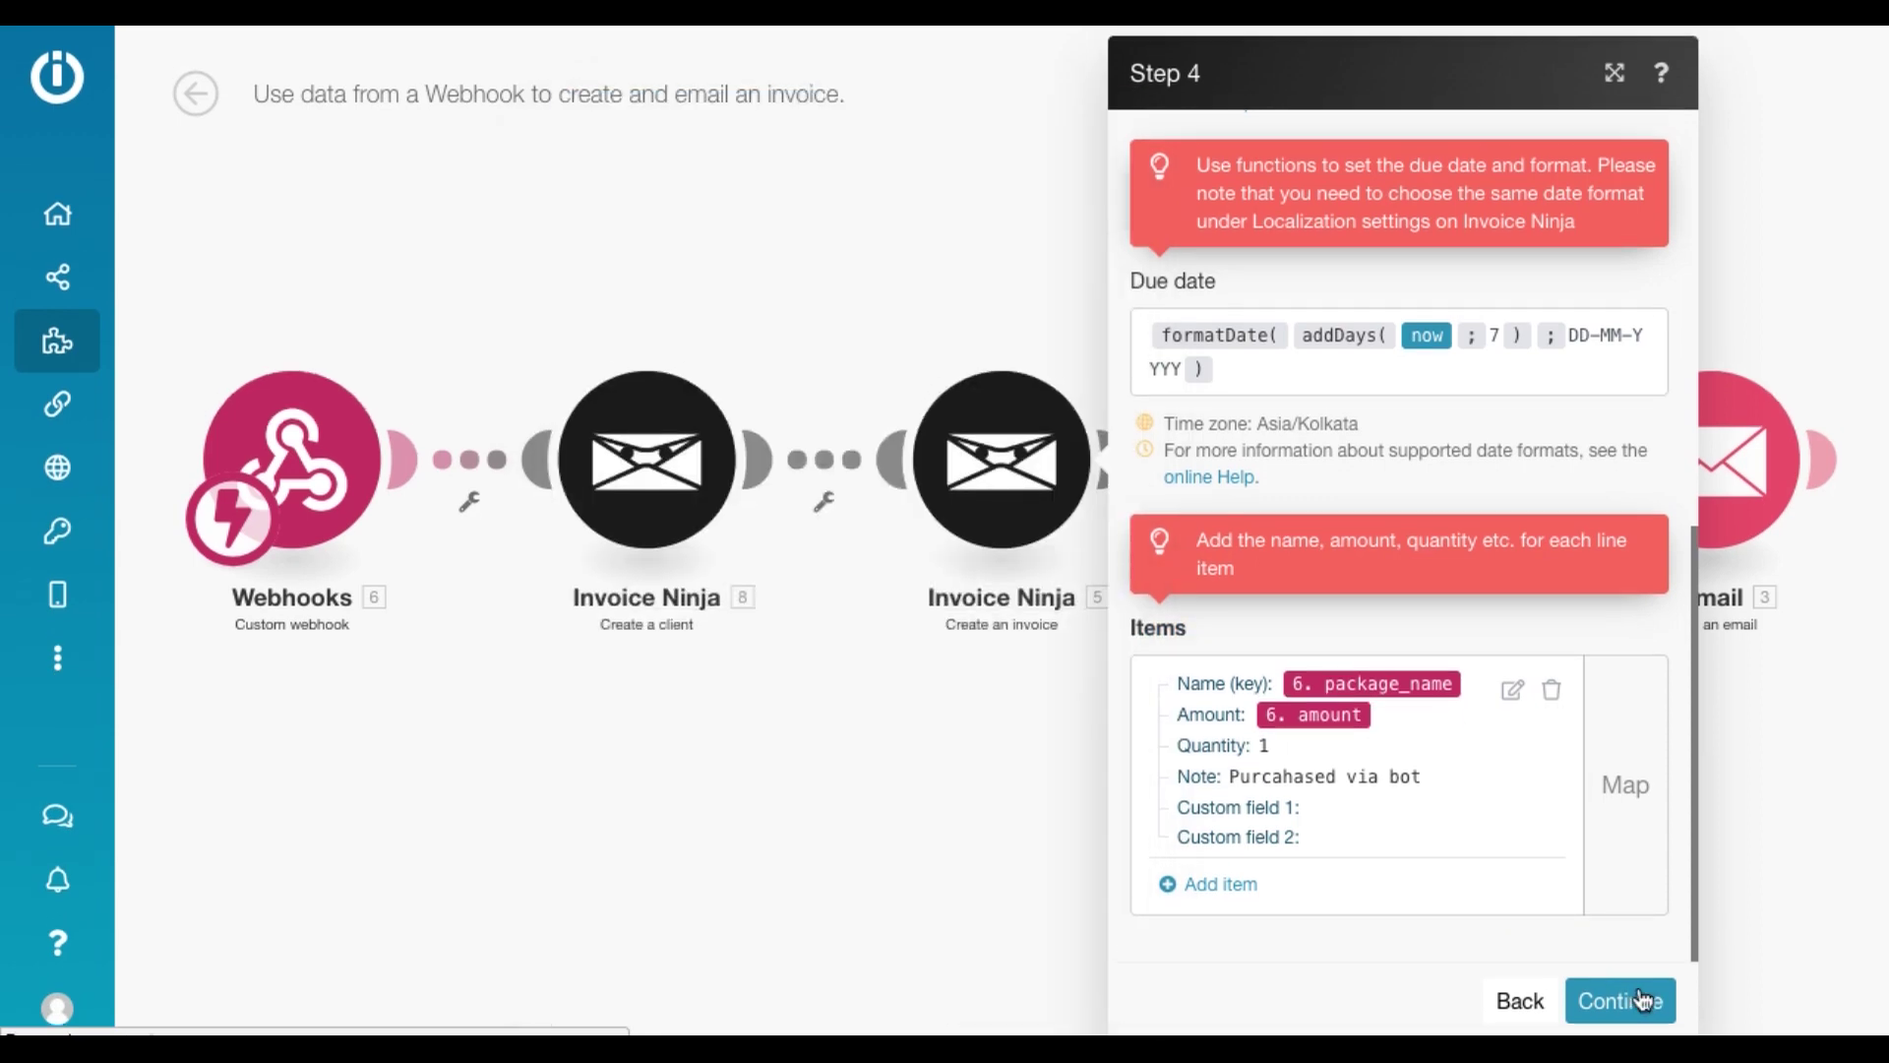
pyautogui.click(1639, 998)
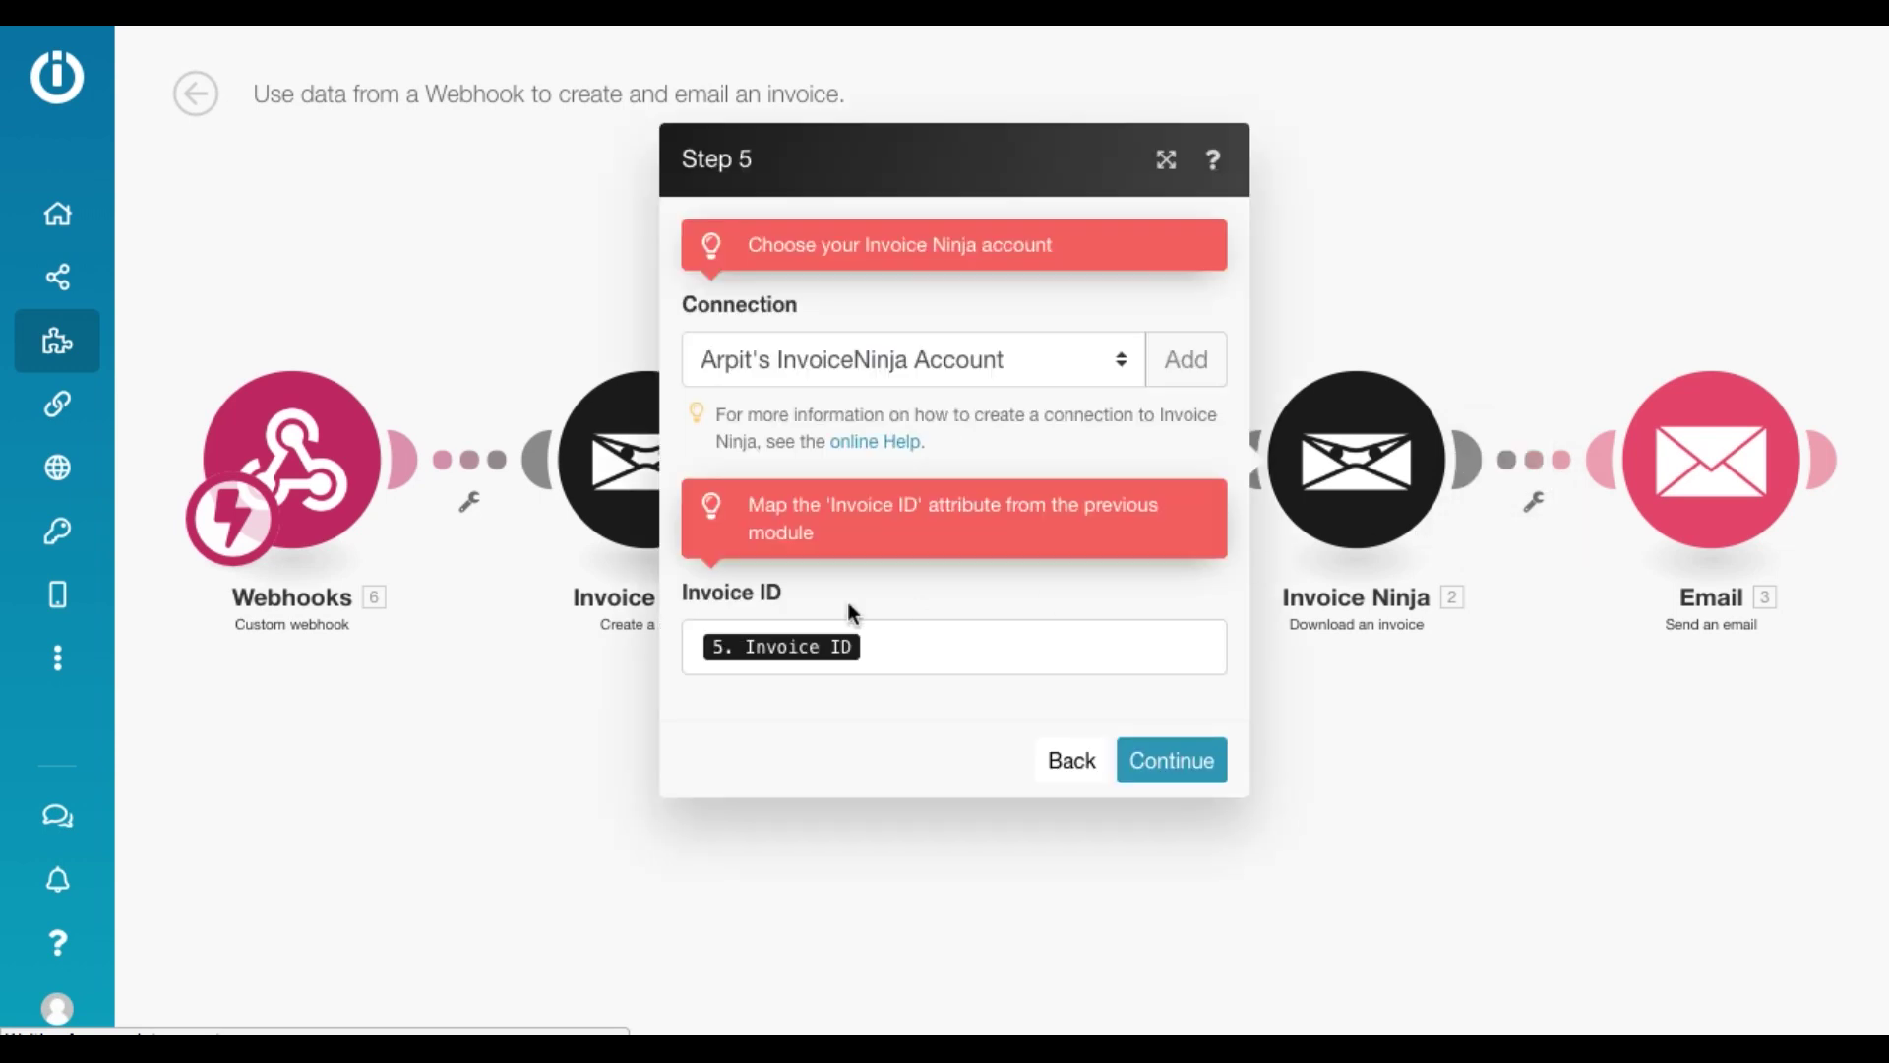
# - Confirm the Download an invoice and Send an email modules, then start a single run
pyautogui.click(1177, 758)
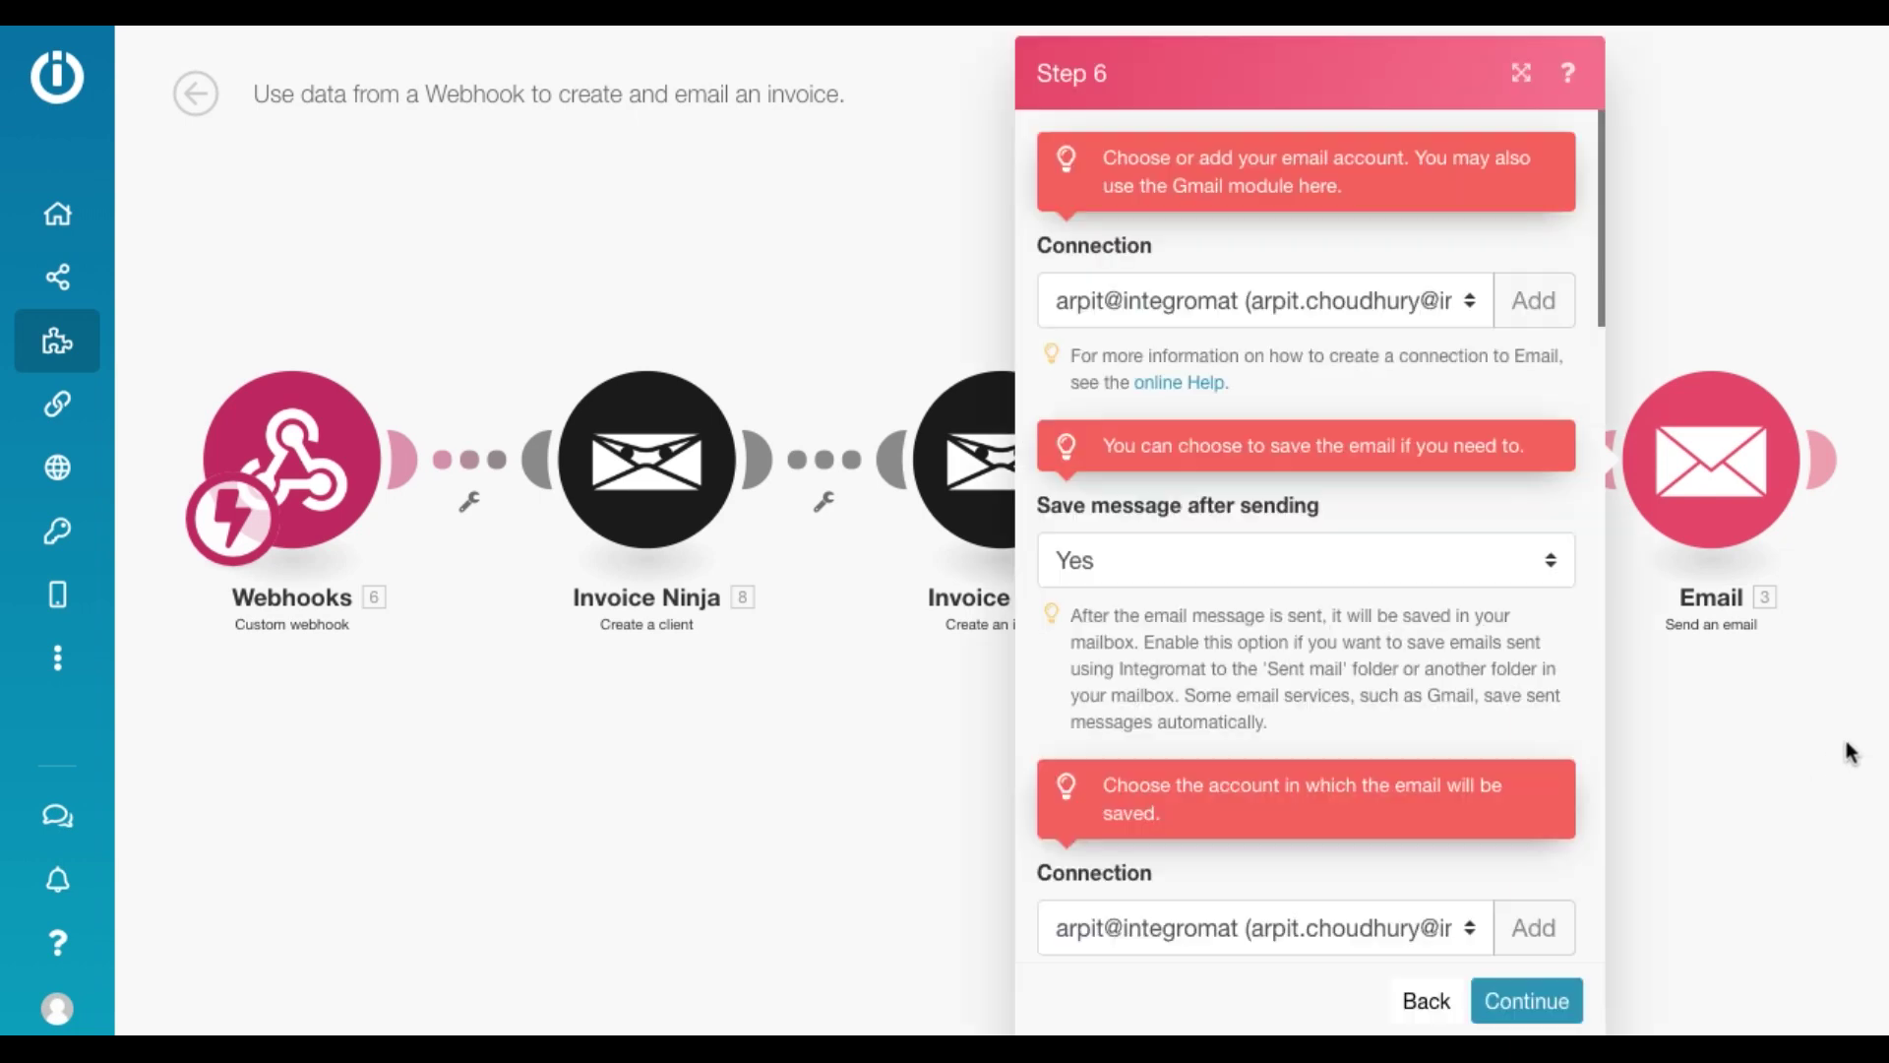
pyautogui.scroll(-3, 1365, 750)
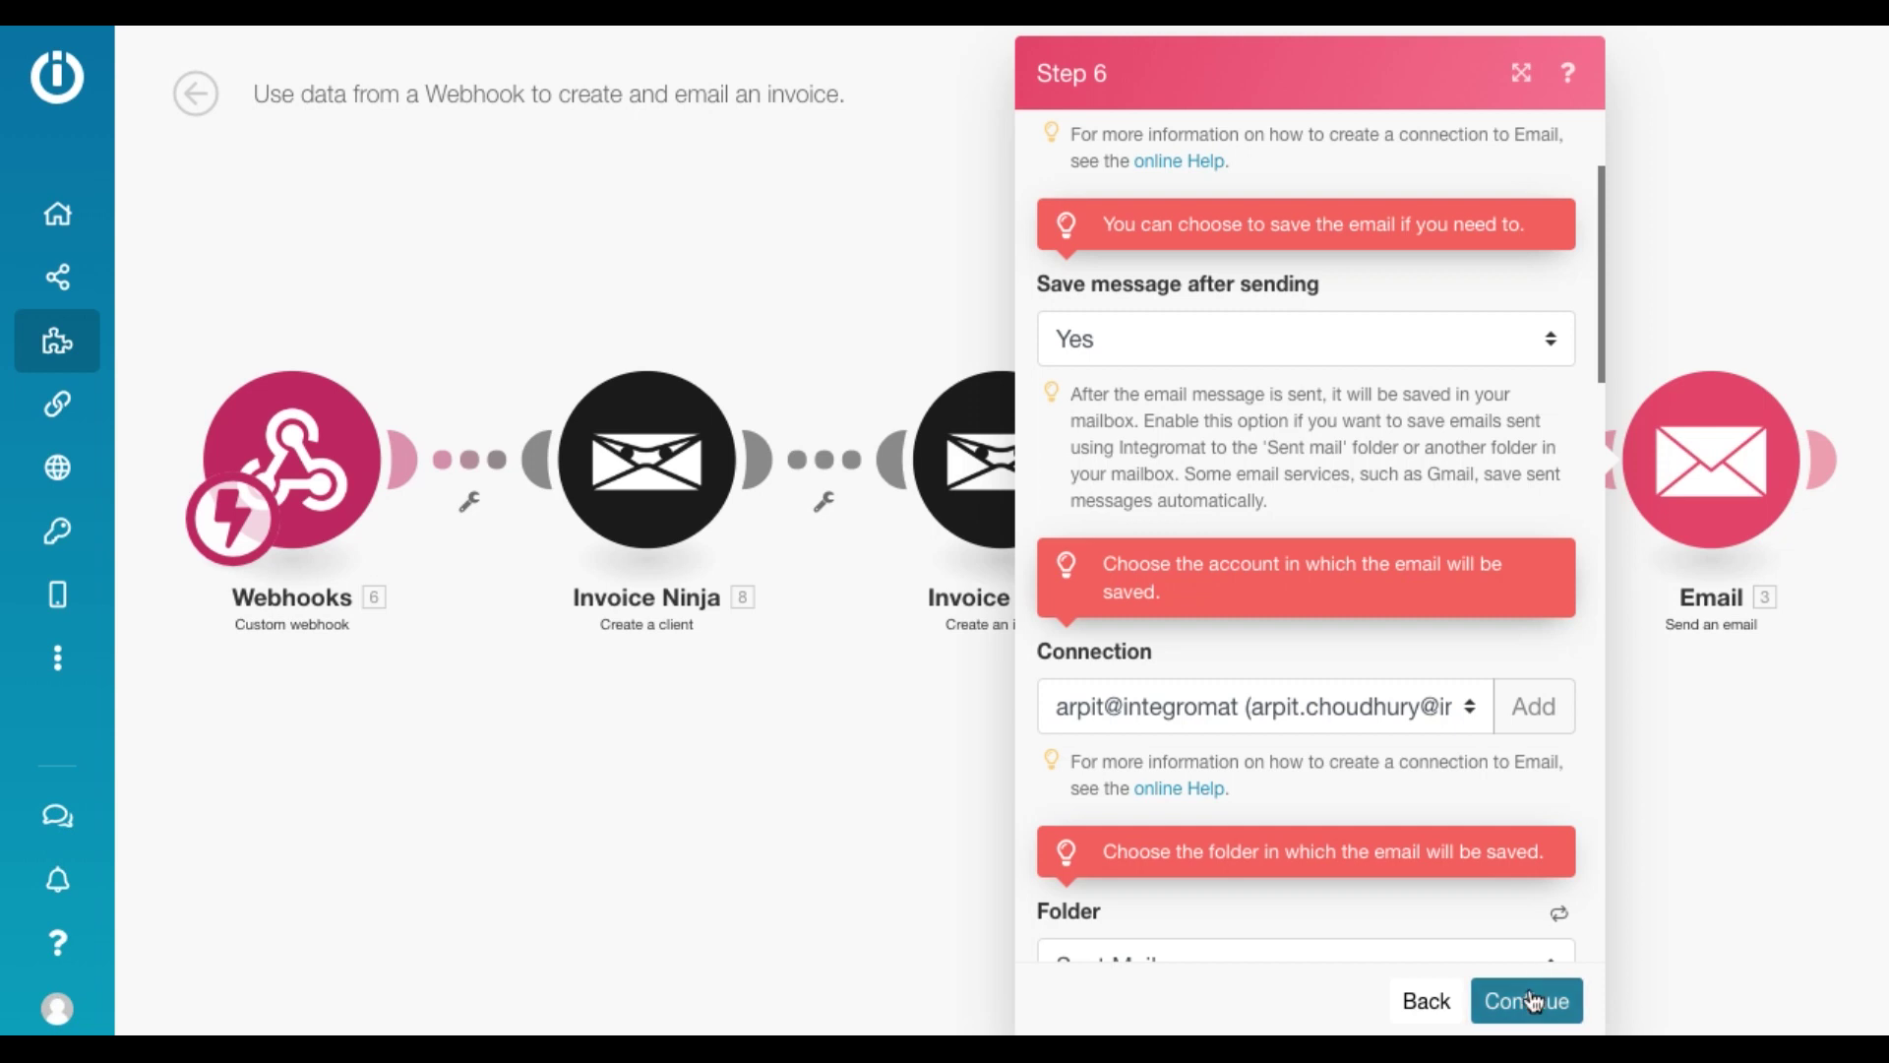
pyautogui.click(1532, 1000)
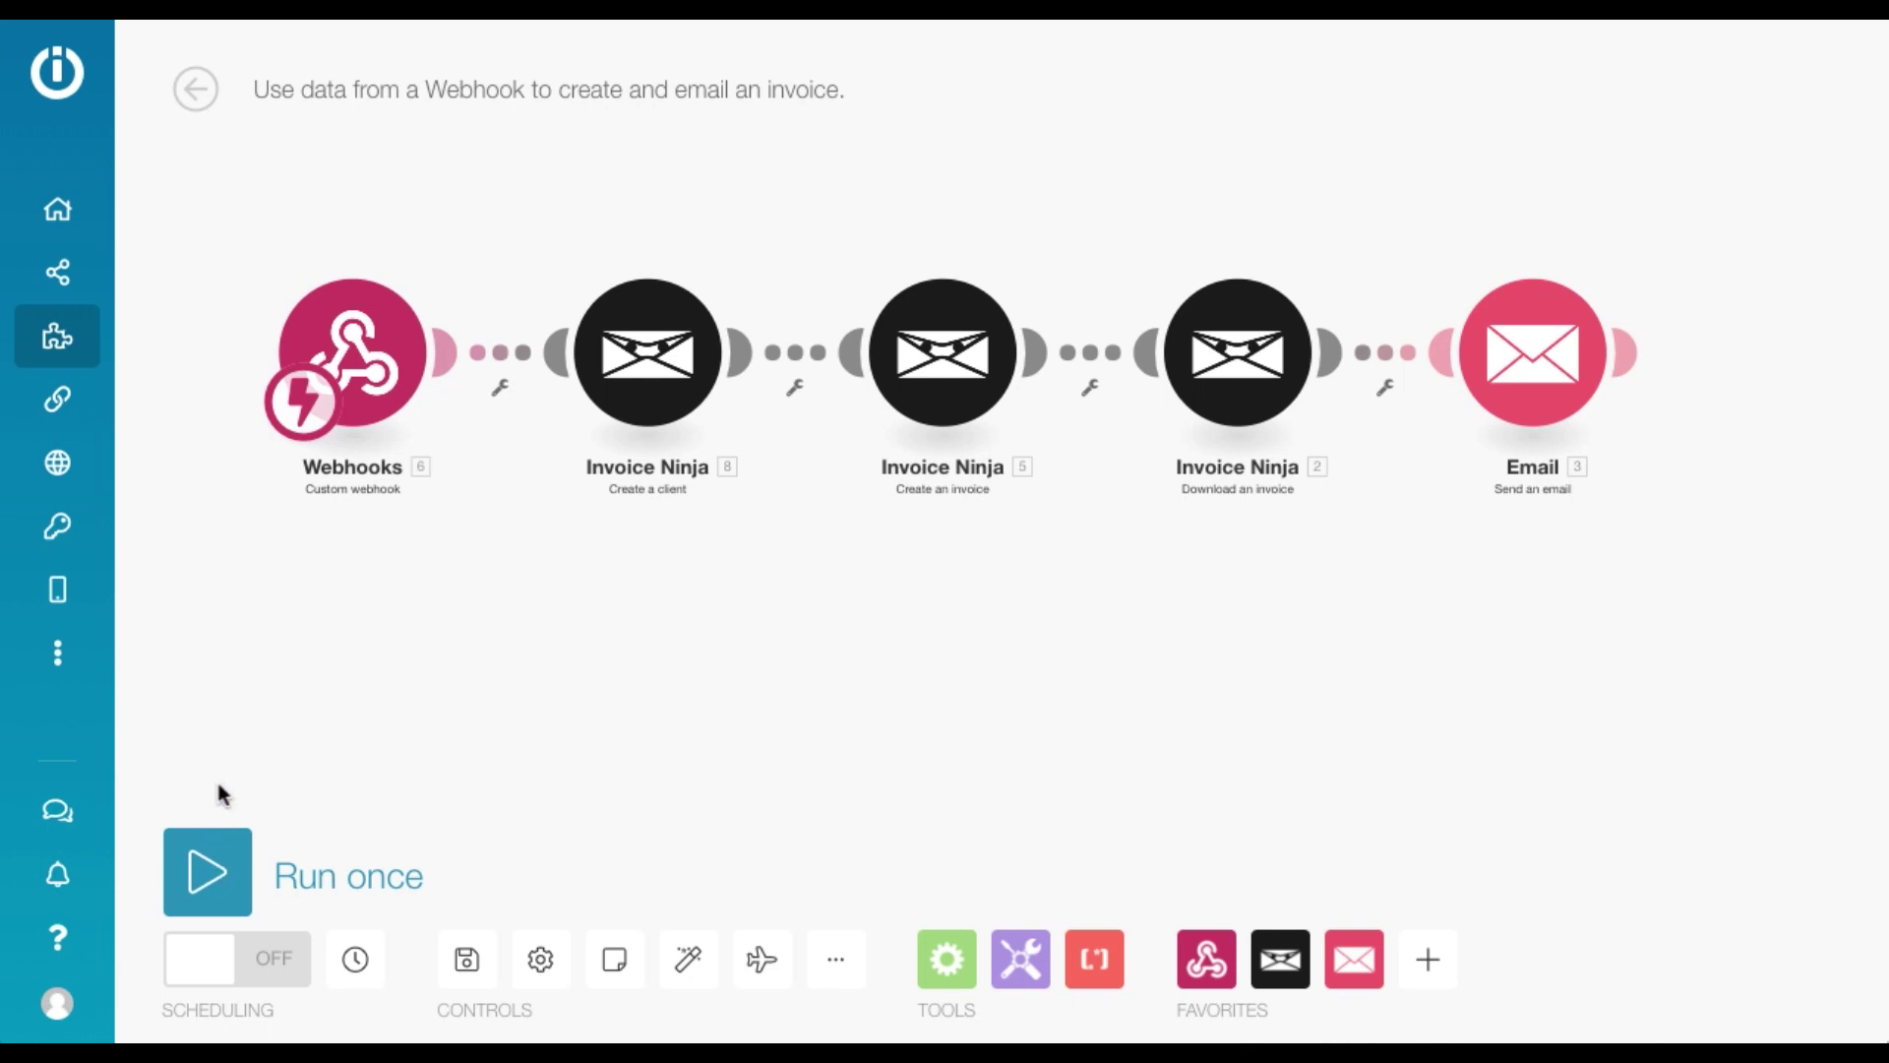
pyautogui.click(205, 871)
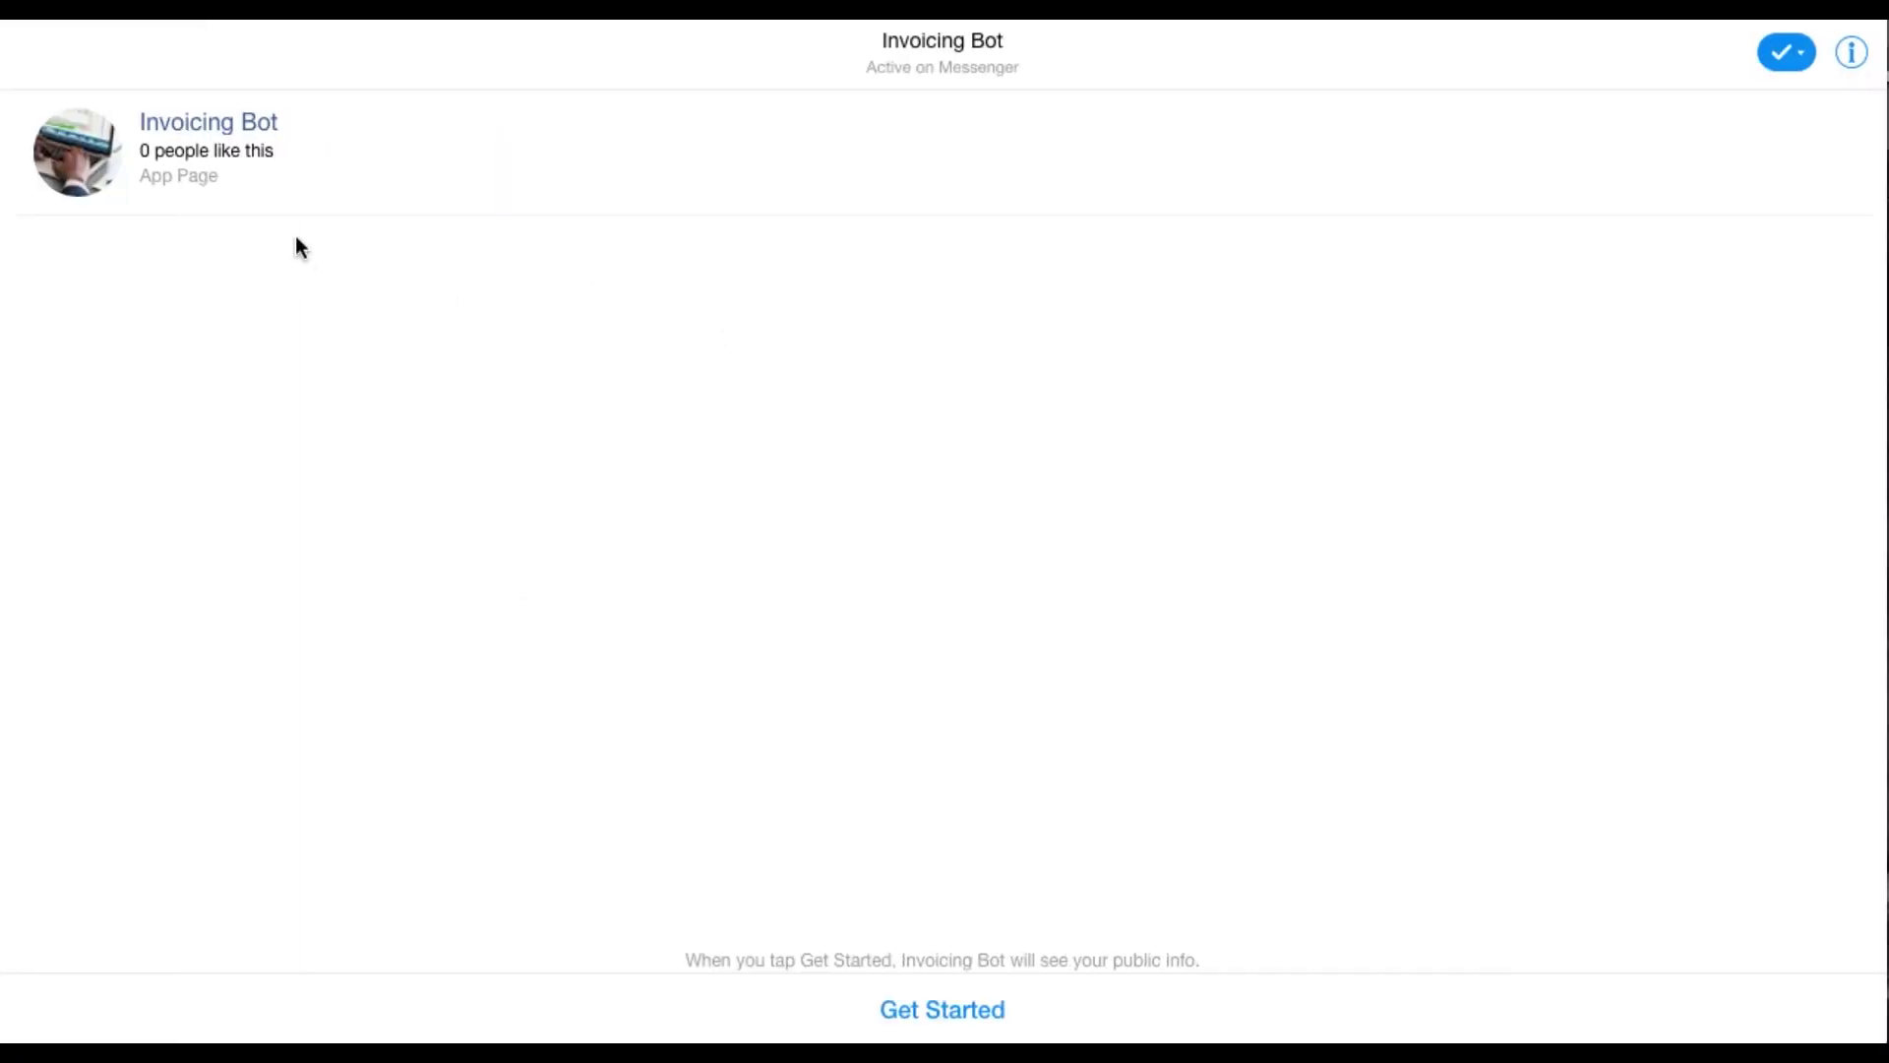
# - In the Invoicing Bot chat, choose Silver - $499, name the invoice The Doors, confirm email and phone
pyautogui.click(943, 1010)
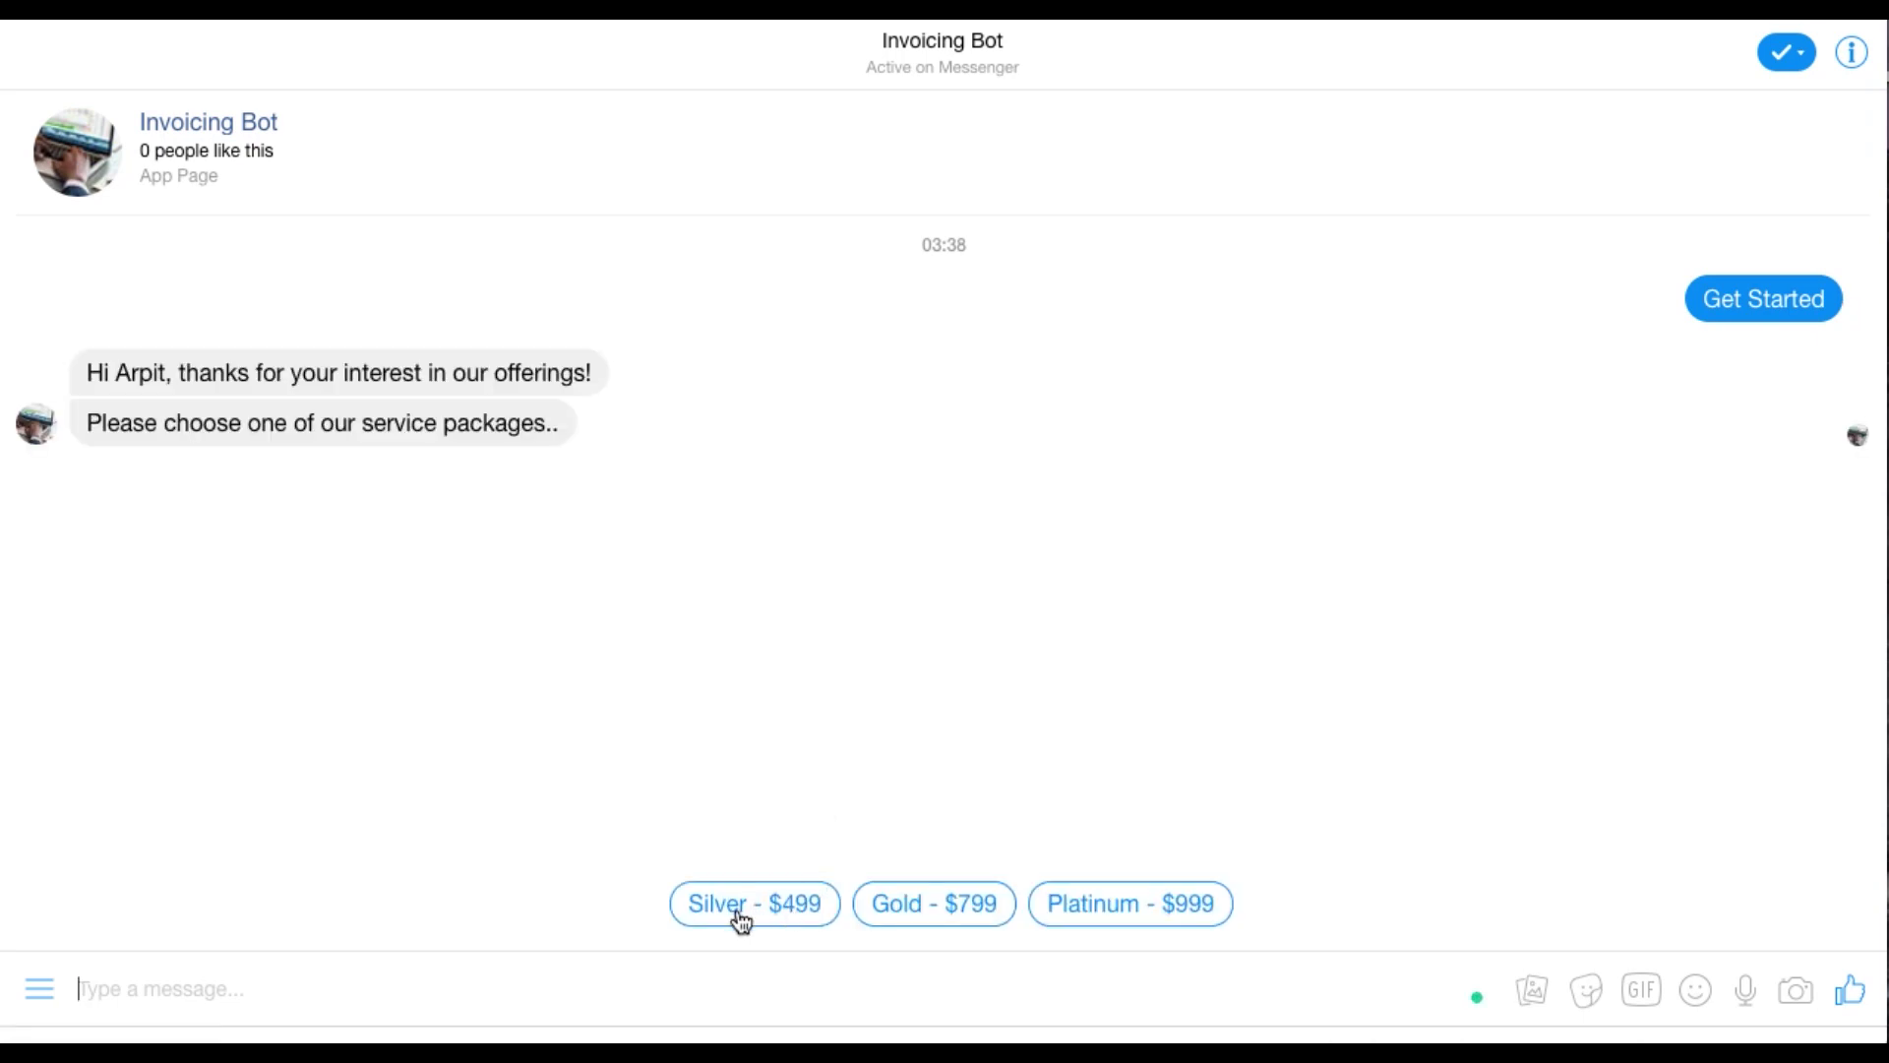
pyautogui.click(740, 910)
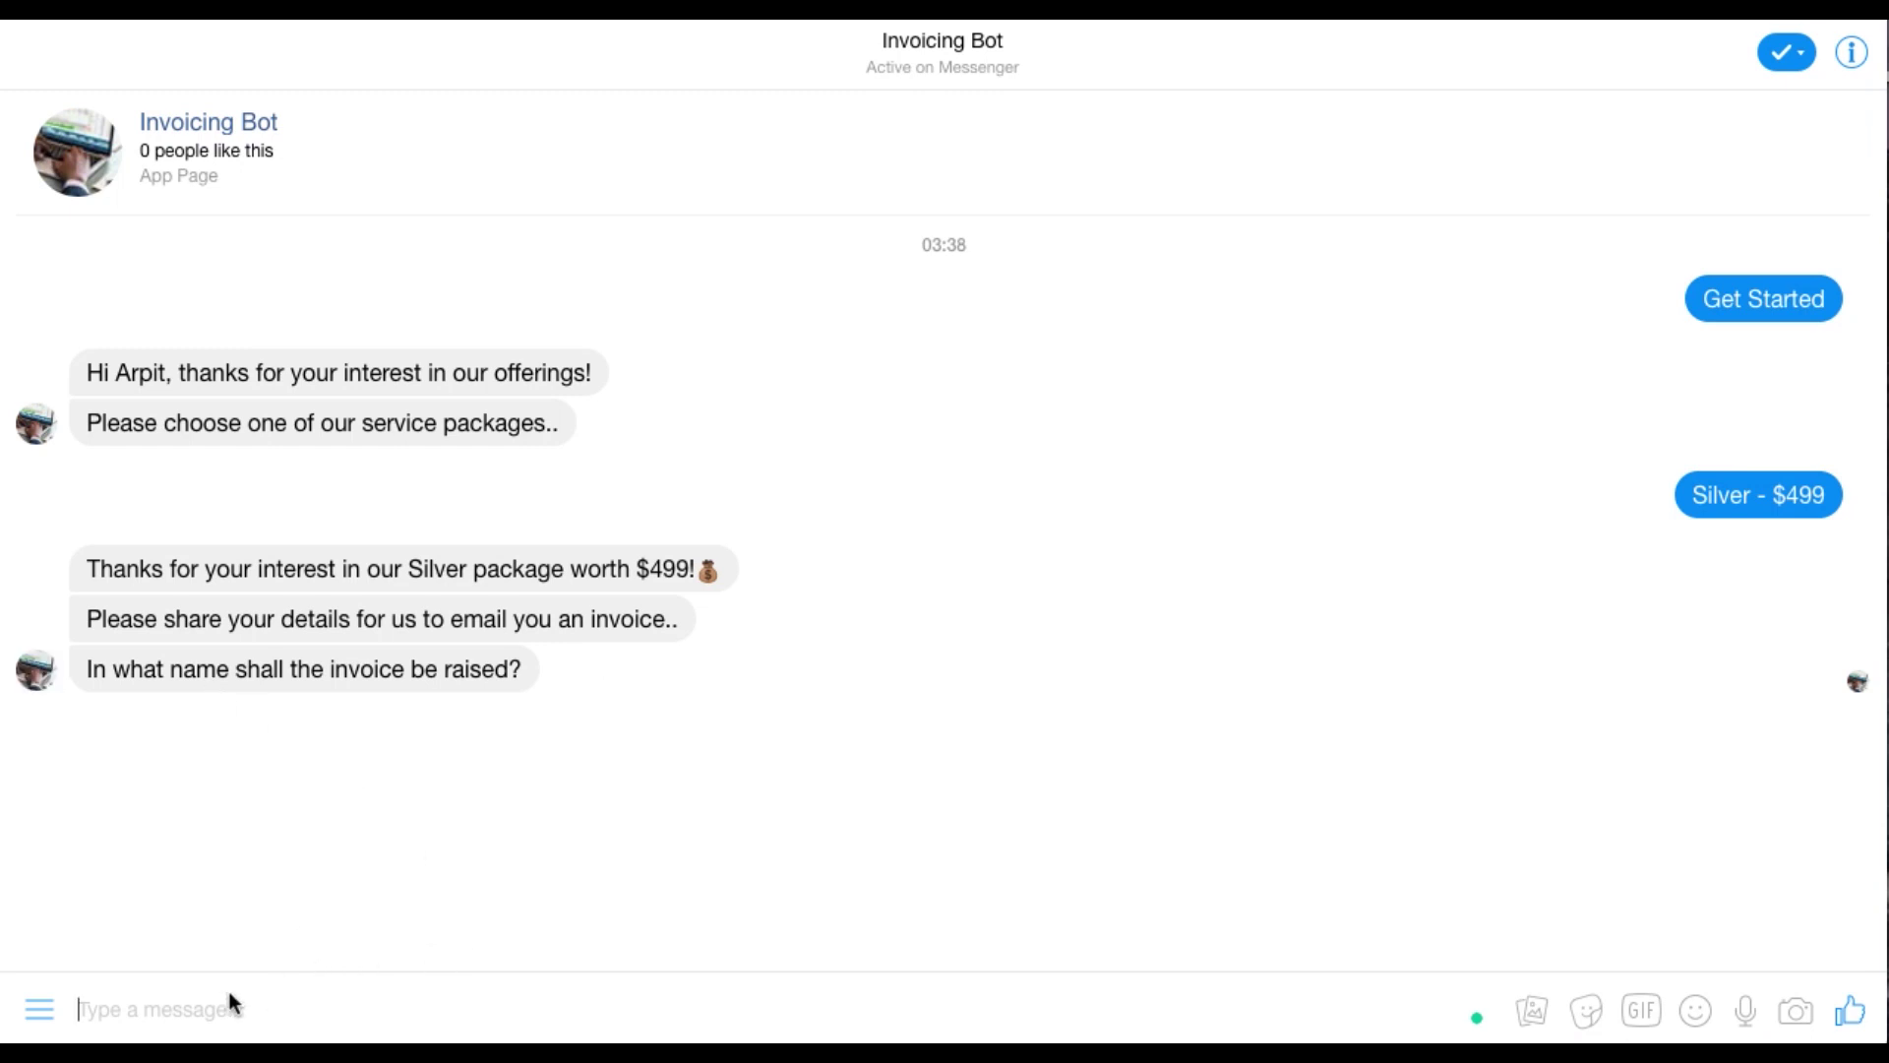
pyautogui.write('The Doors')
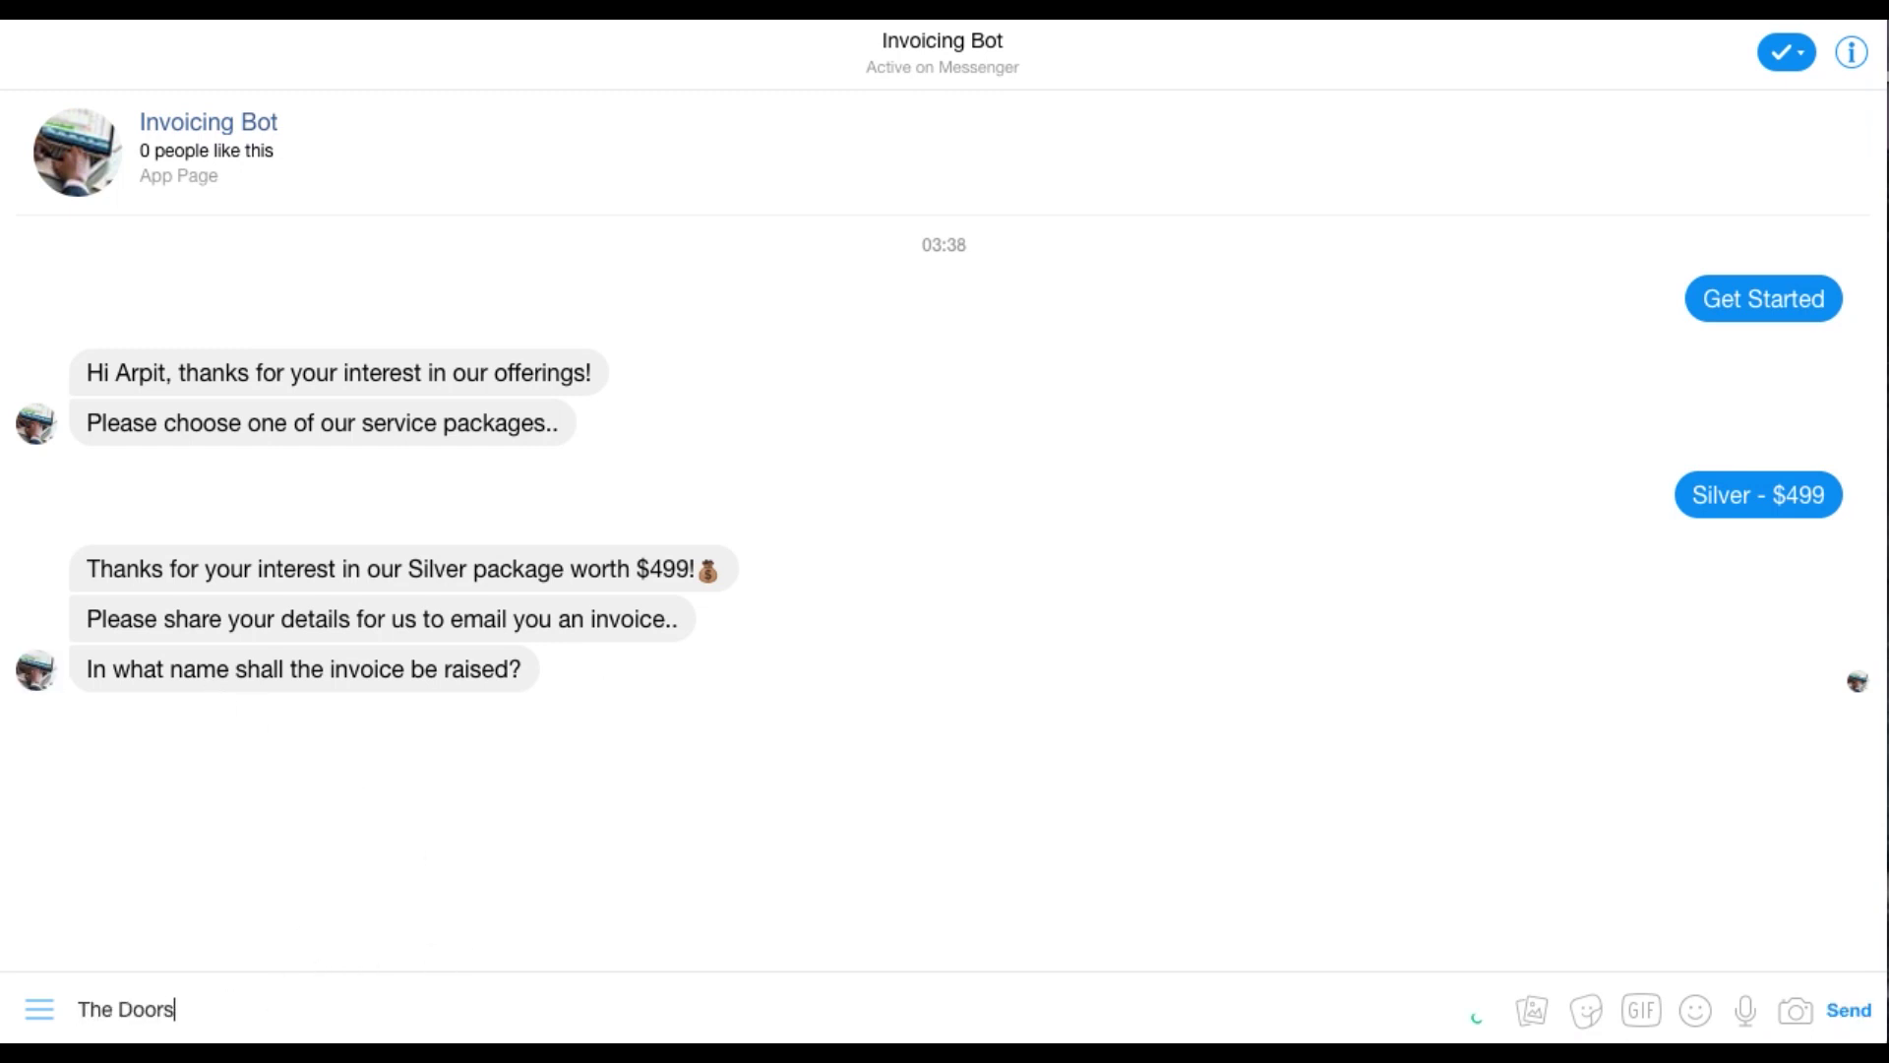
pyautogui.press('Return')
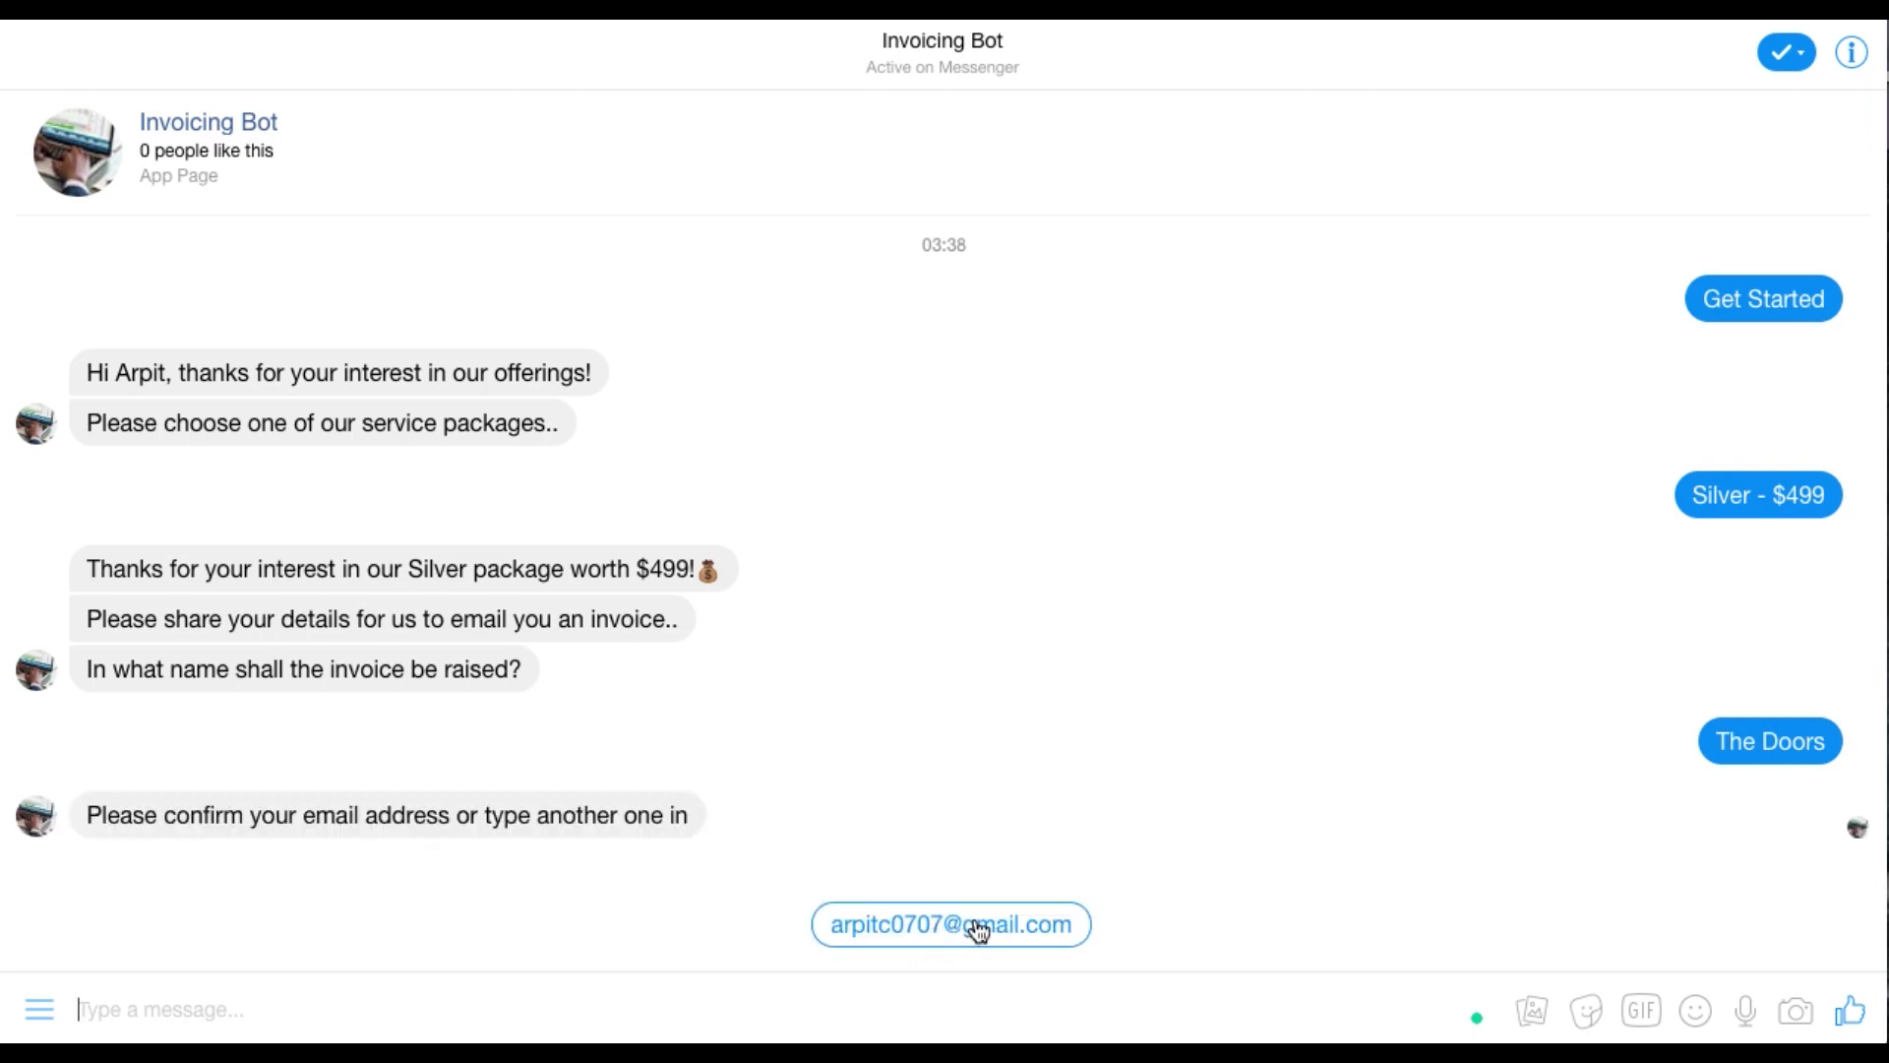
pyautogui.click(978, 930)
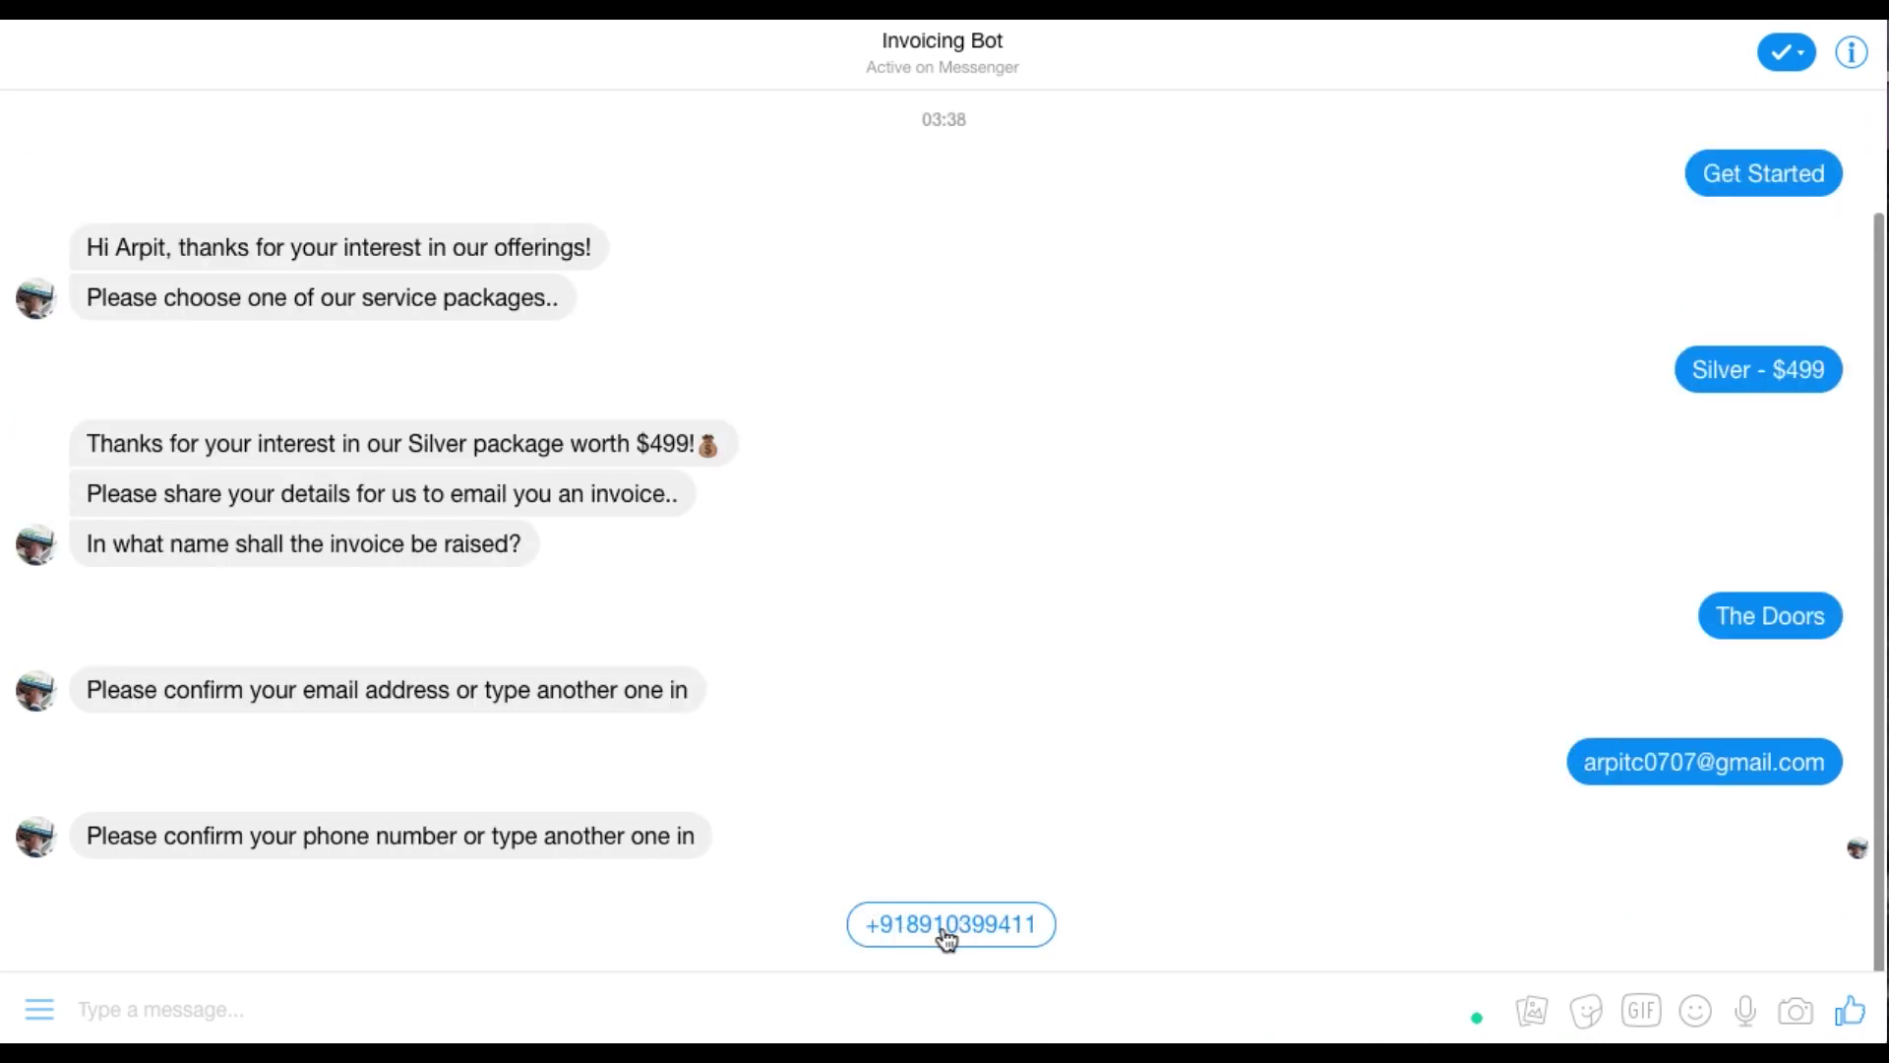
pyautogui.click(947, 937)
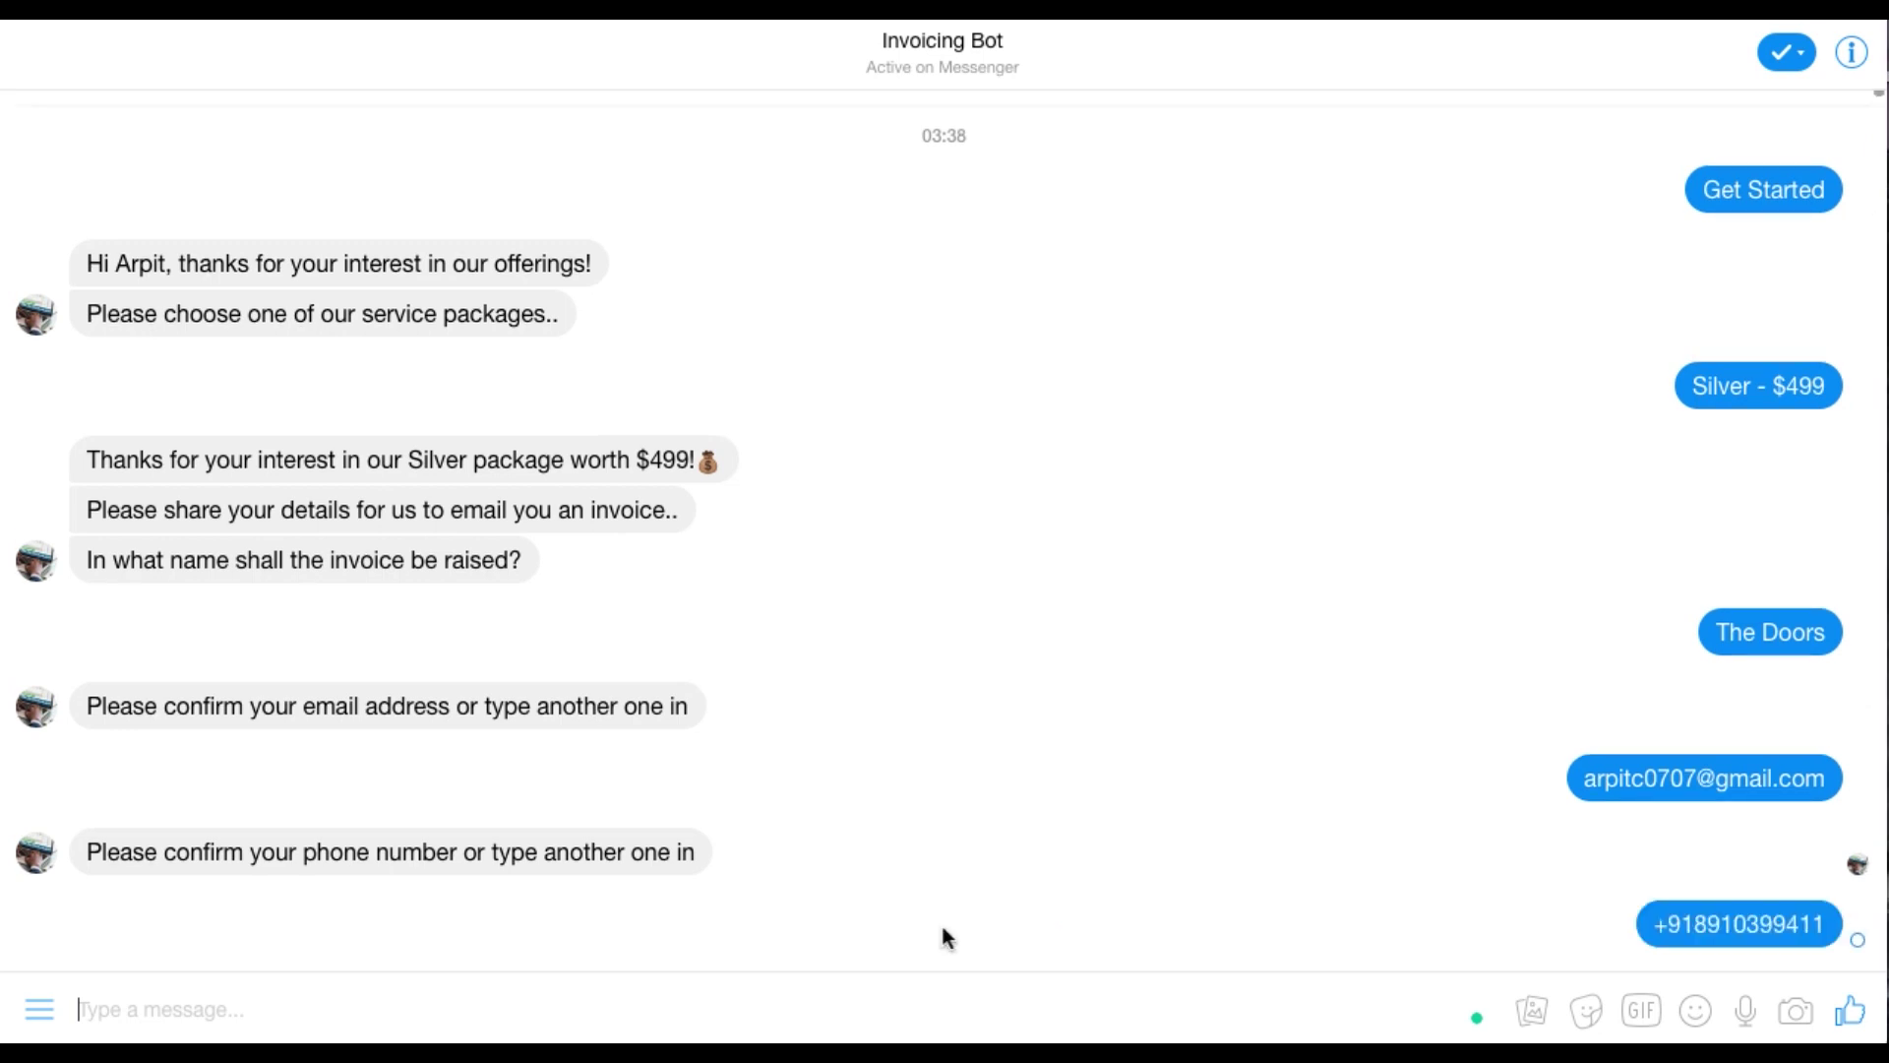